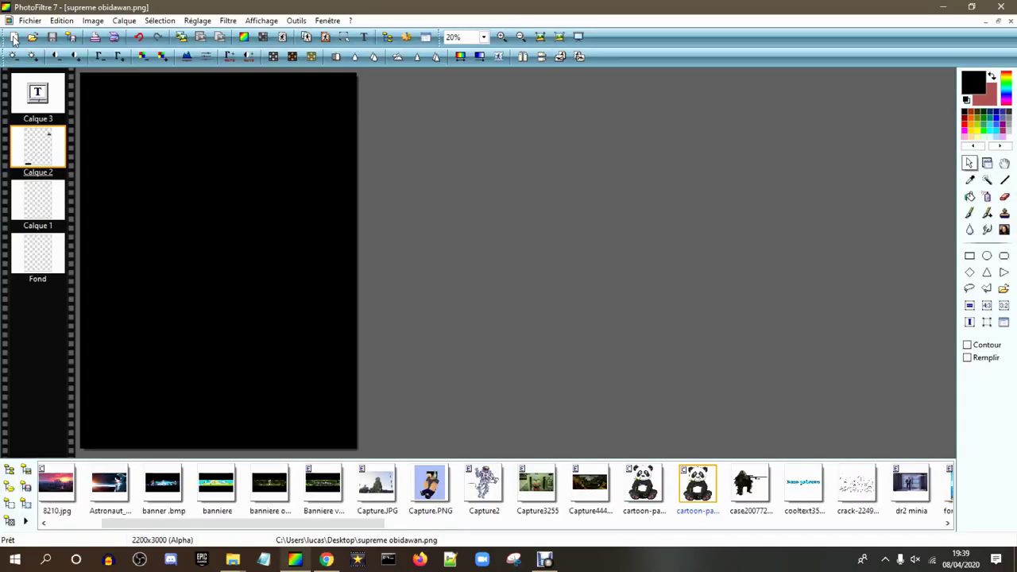
# Step: Close the open image supreme obidawan.png without creating a new one
pyautogui.click(14, 40)
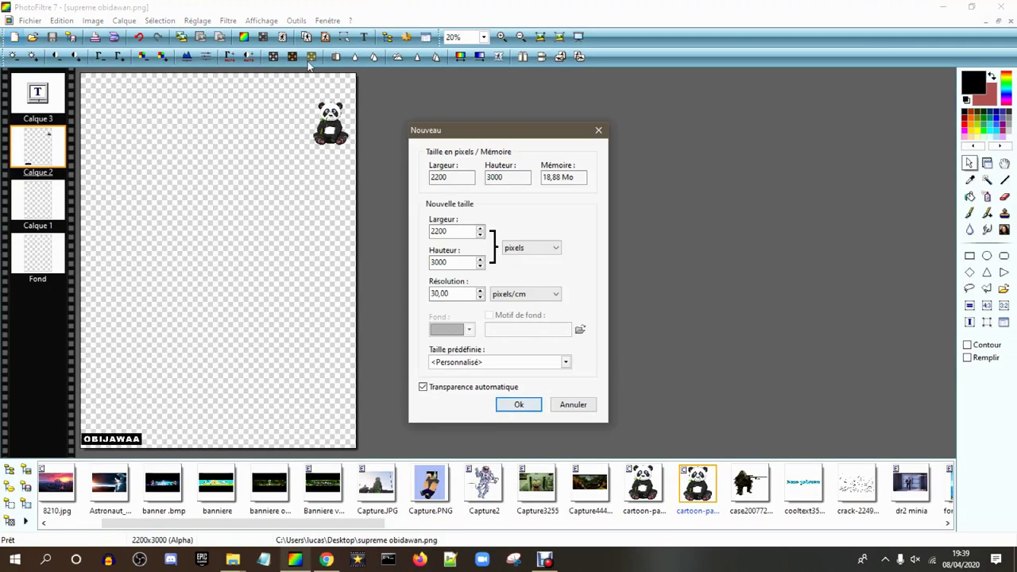
pyautogui.click(608, 132)
pyautogui.hotkey('ctrl', 'w')
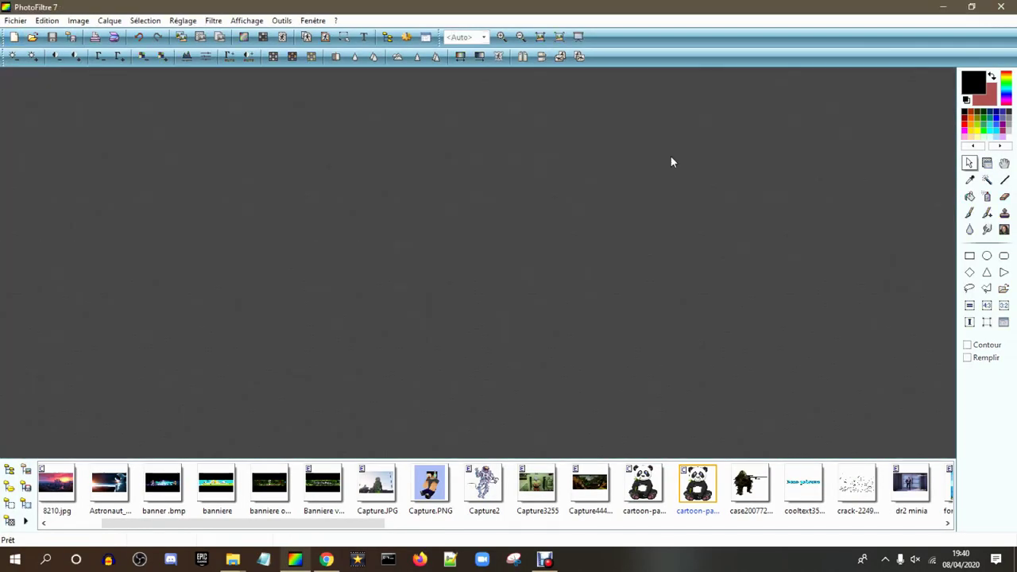
# Step: Switch to Chrome and search the web for "photophiltre 7"
pyautogui.click(326, 559)
pyautogui.write('ph')
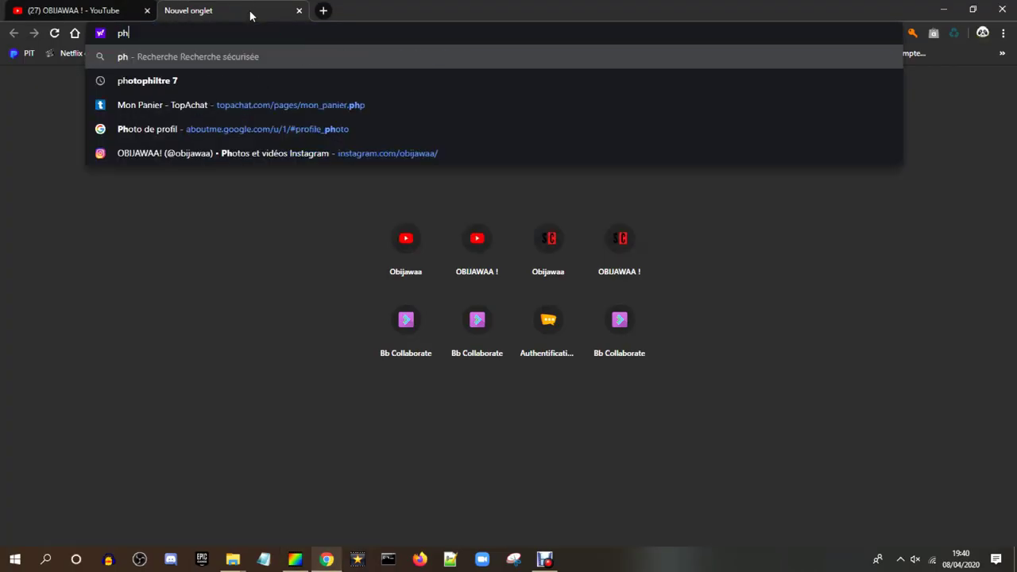
pyautogui.write('otophiltre 7')
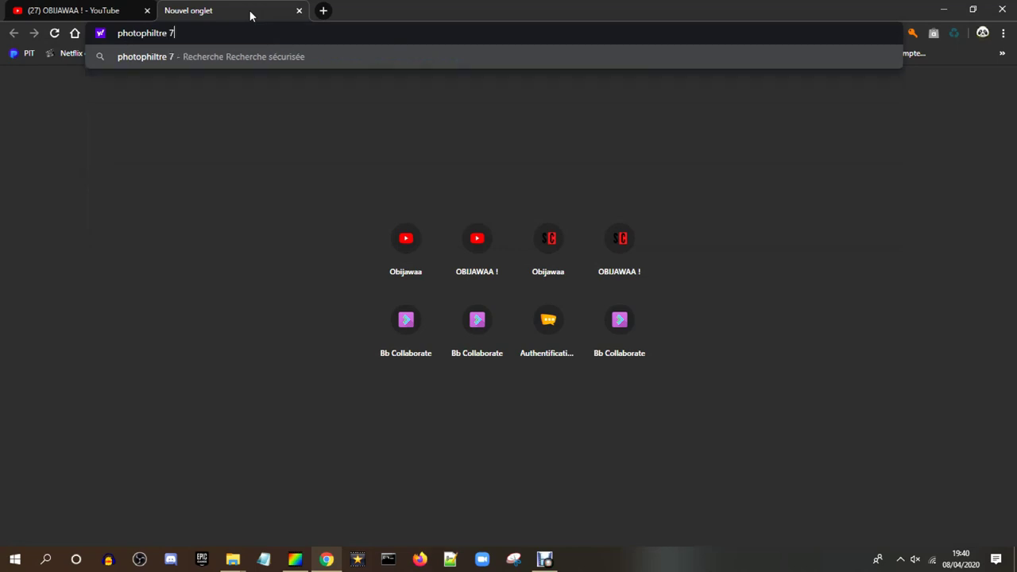
pyautogui.press('Return')
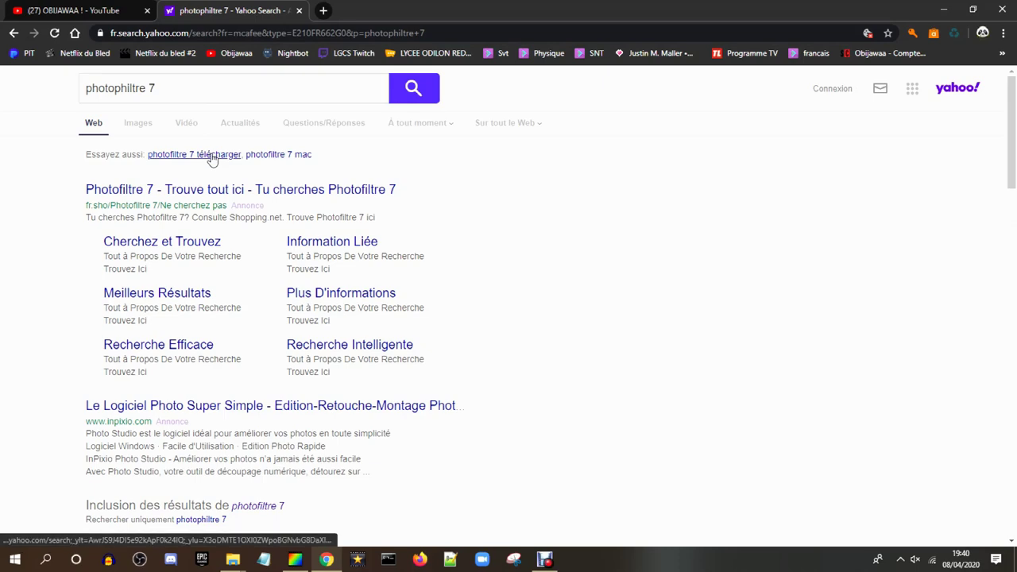
# Step: Open the Filehippo download page for PhotoFiltre 7.2.1, look through its description and return to the search results
pyautogui.scroll(-7, 231, 318)
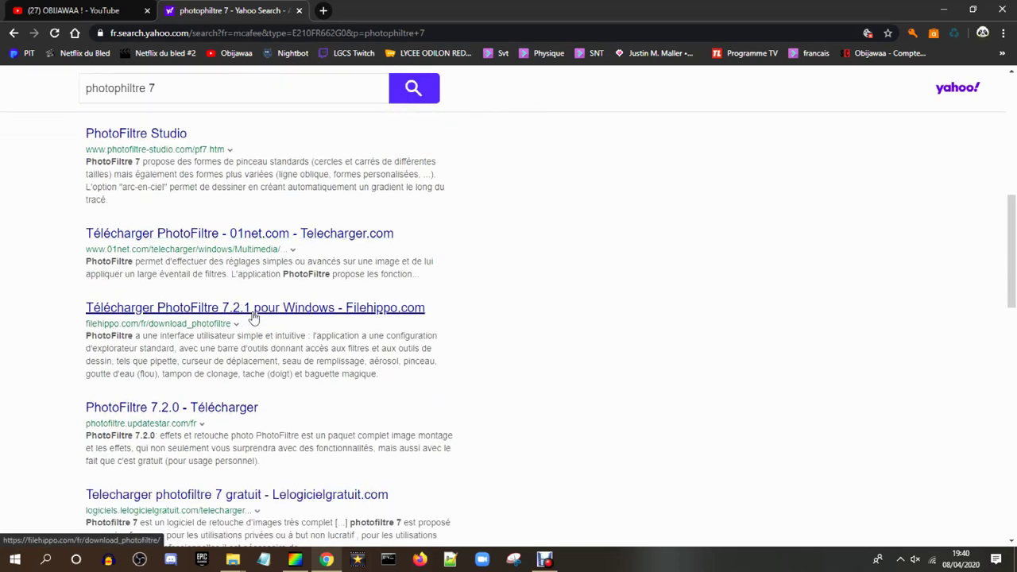
pyautogui.click(253, 310)
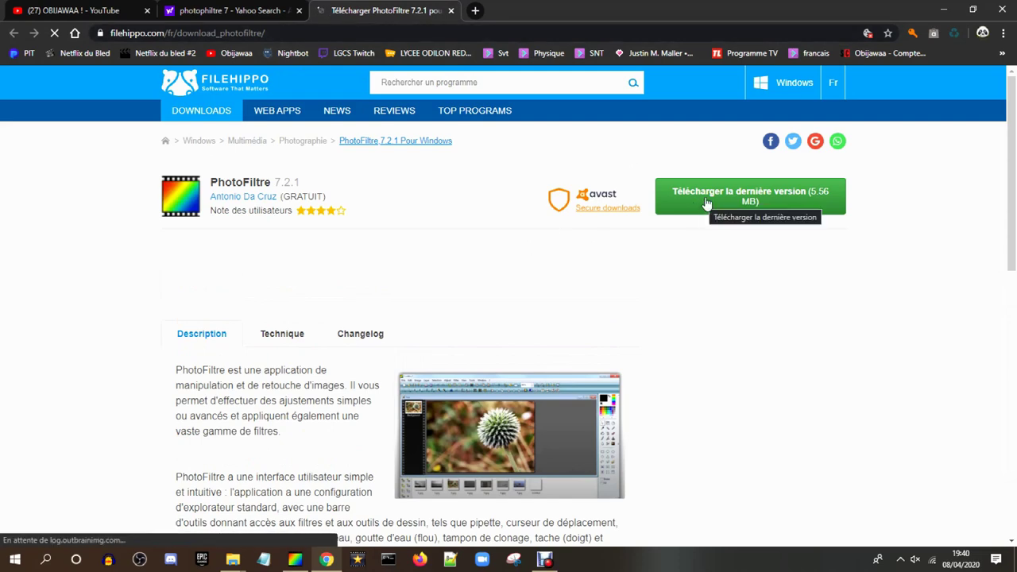
pyautogui.scroll(-3, 724, 162)
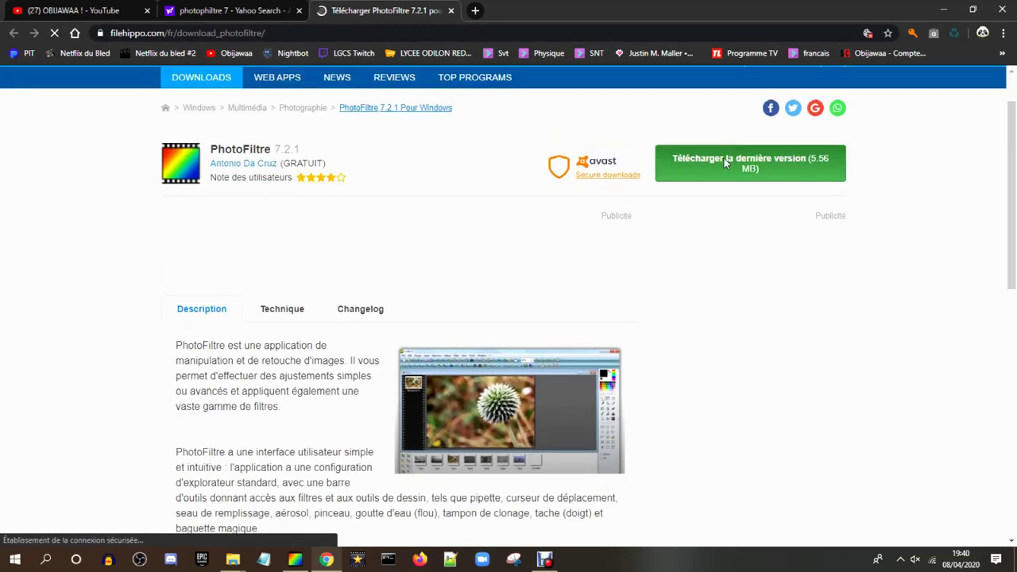
pyautogui.scroll(-2, 724, 163)
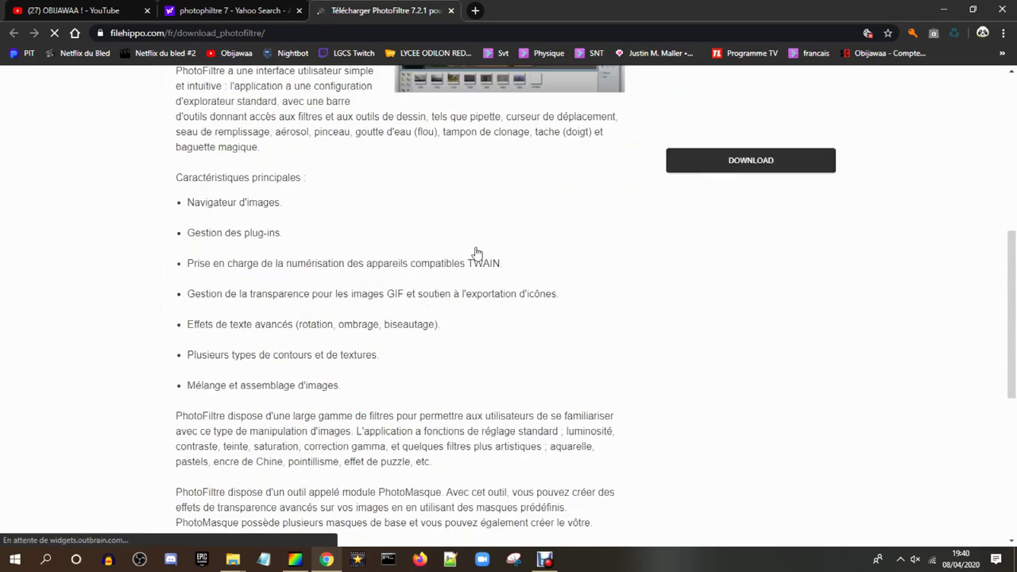
pyautogui.scroll(-5, 476, 252)
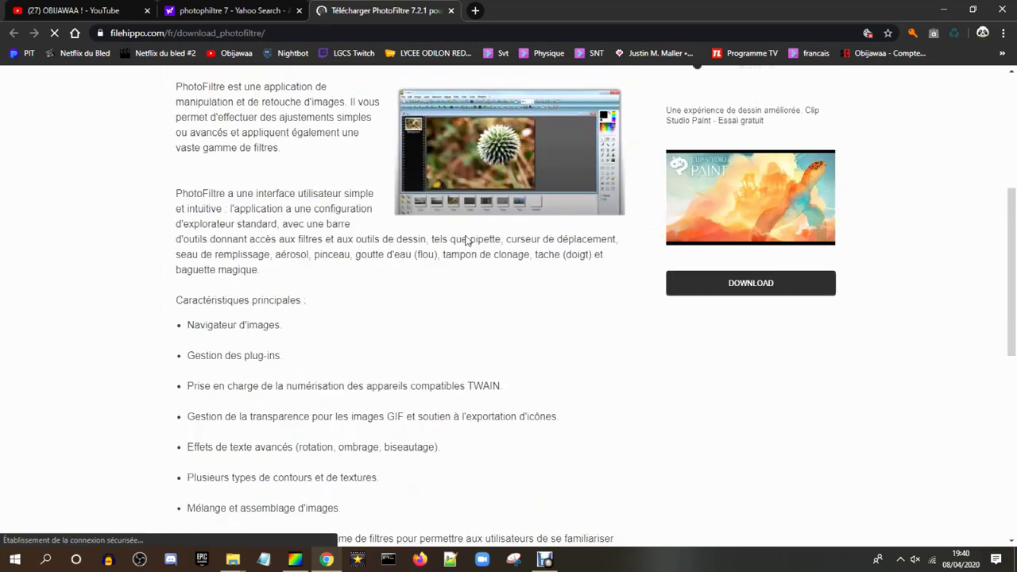
pyautogui.scroll(15, 452, 234)
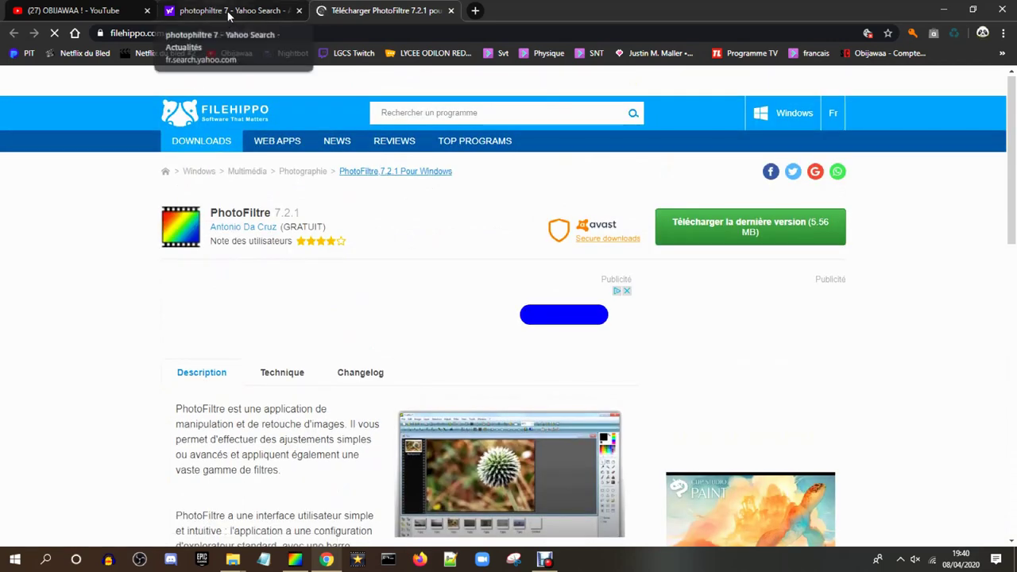
pyautogui.click(242, 9)
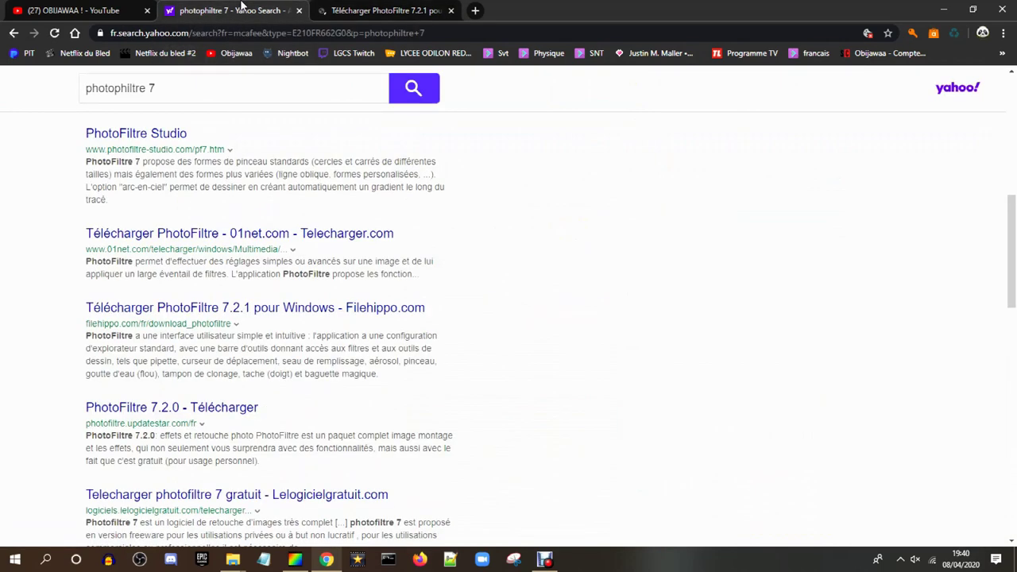
# Step: Switch to PhotoFiltre 7 and create a new transparent image 2560 pixels wide and 1440 pixels high
pyautogui.click(299, 560)
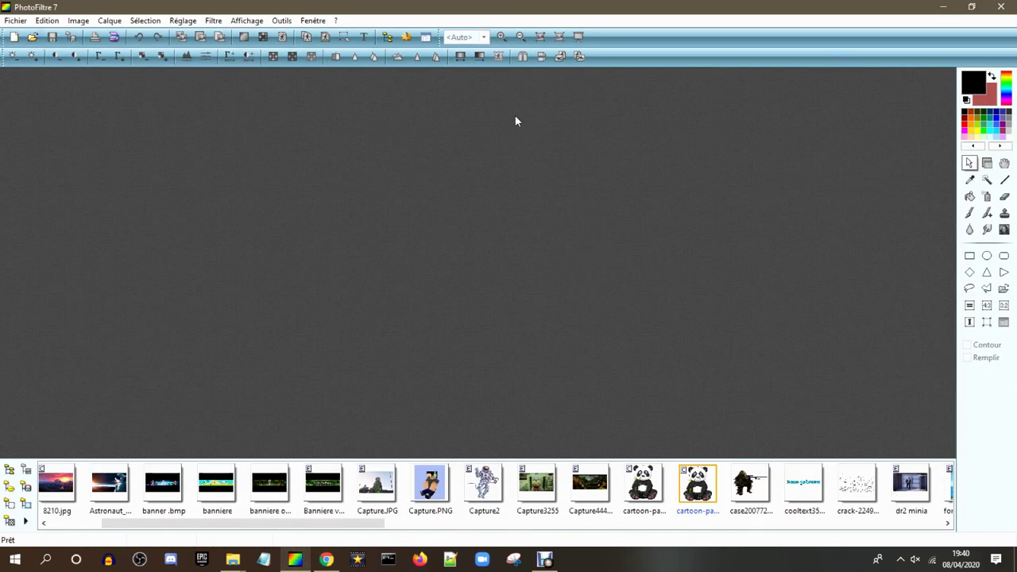
pyautogui.click(14, 37)
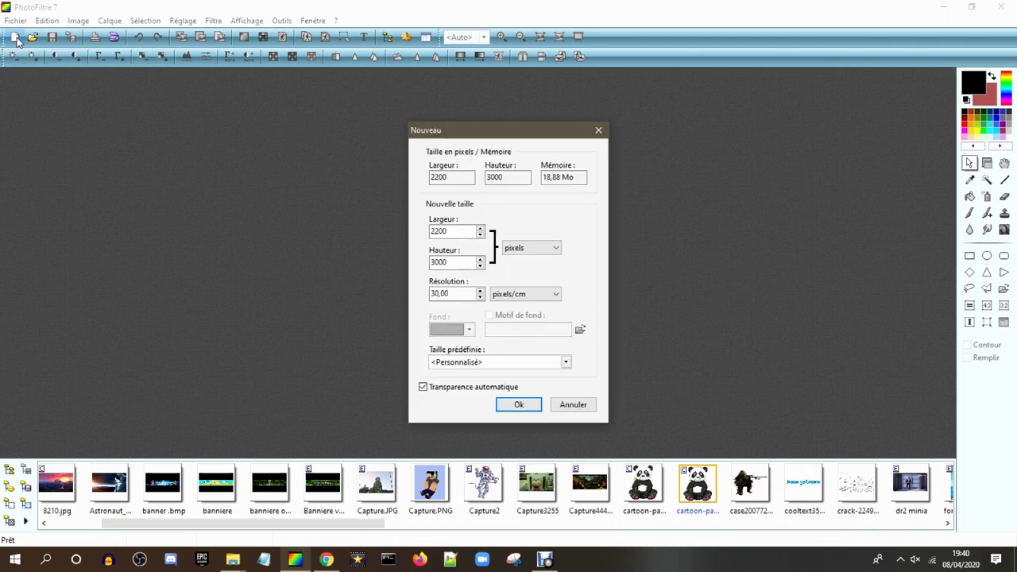
pyautogui.moveTo(457, 231); pyautogui.dragTo(411, 221)
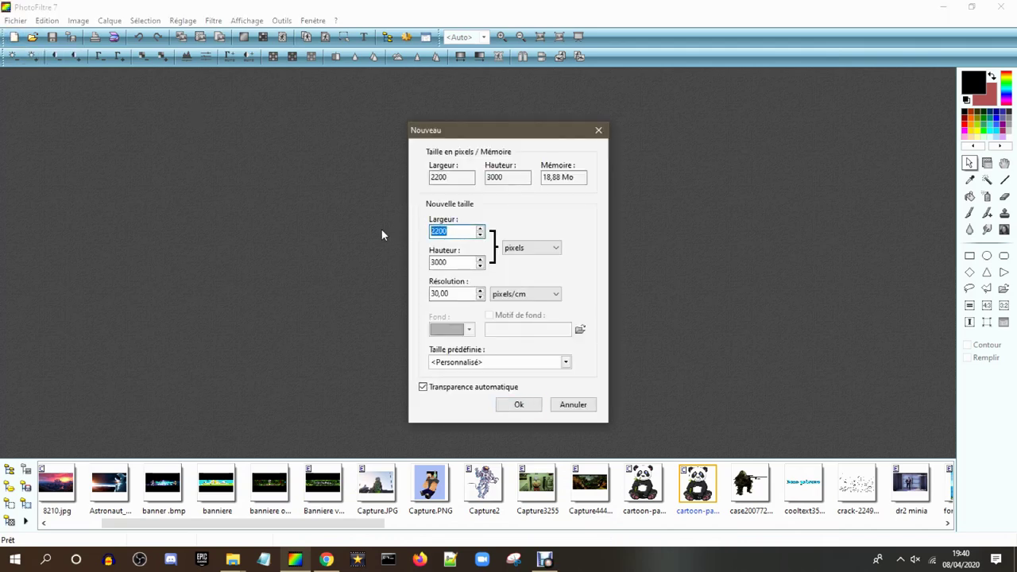
pyautogui.write('2560')
pyautogui.write('1440')
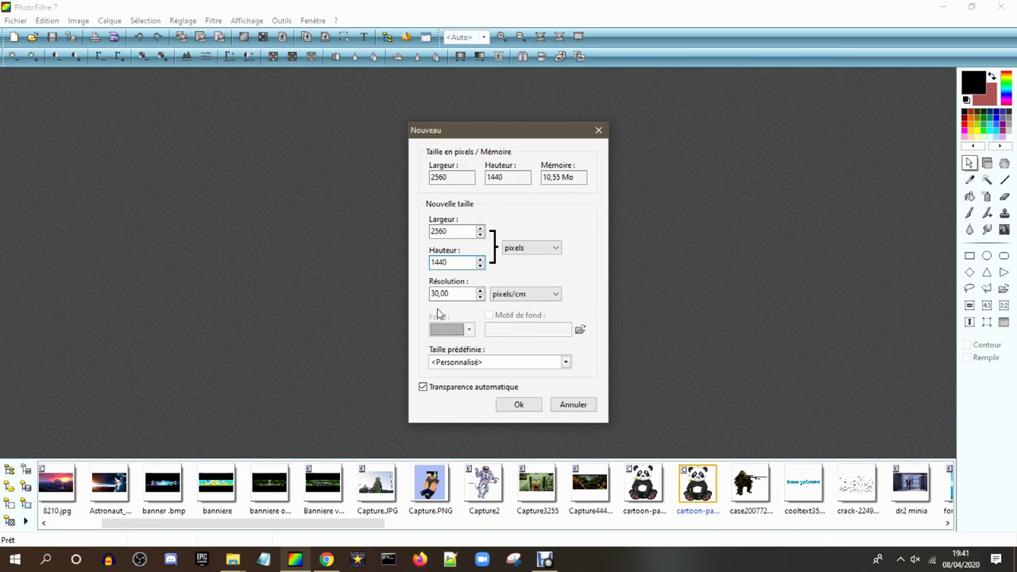
pyautogui.doubleClick(460, 294)
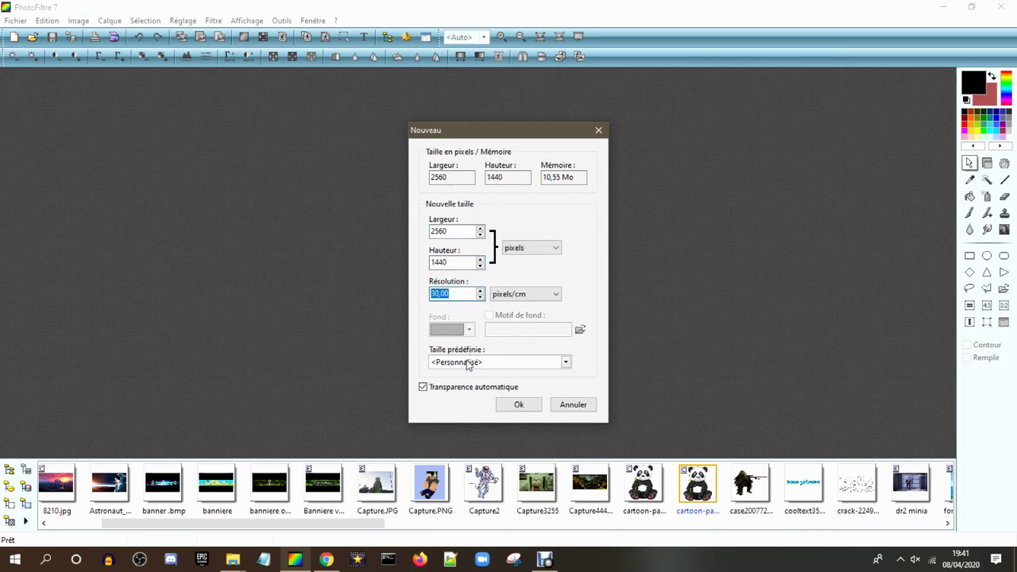
pyautogui.click(521, 405)
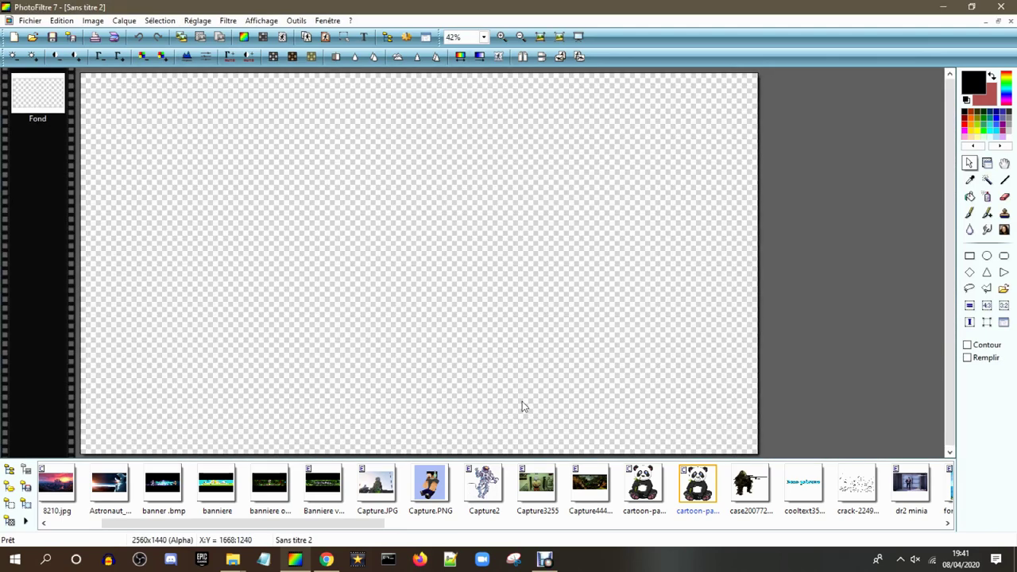
# Step: Add a blank transparent layer of 2560 by 1440 pixels, centred on the image
pyautogui.click(125, 22)
pyautogui.moveTo(198, 35)
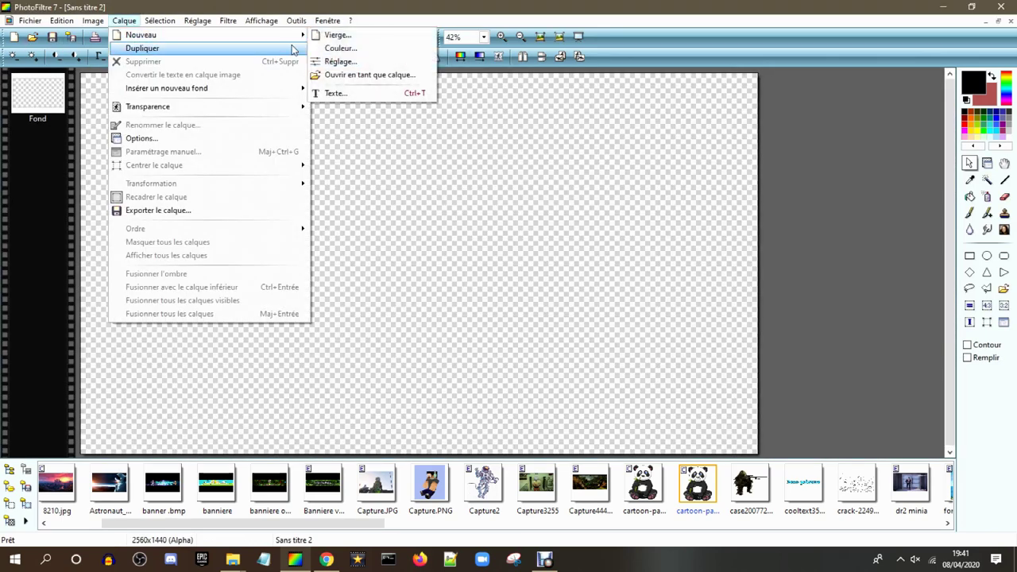
pyautogui.click(335, 35)
pyautogui.moveTo(271, 237); pyautogui.dragTo(233, 227)
pyautogui.moveTo(270, 270); pyautogui.dragTo(233, 270)
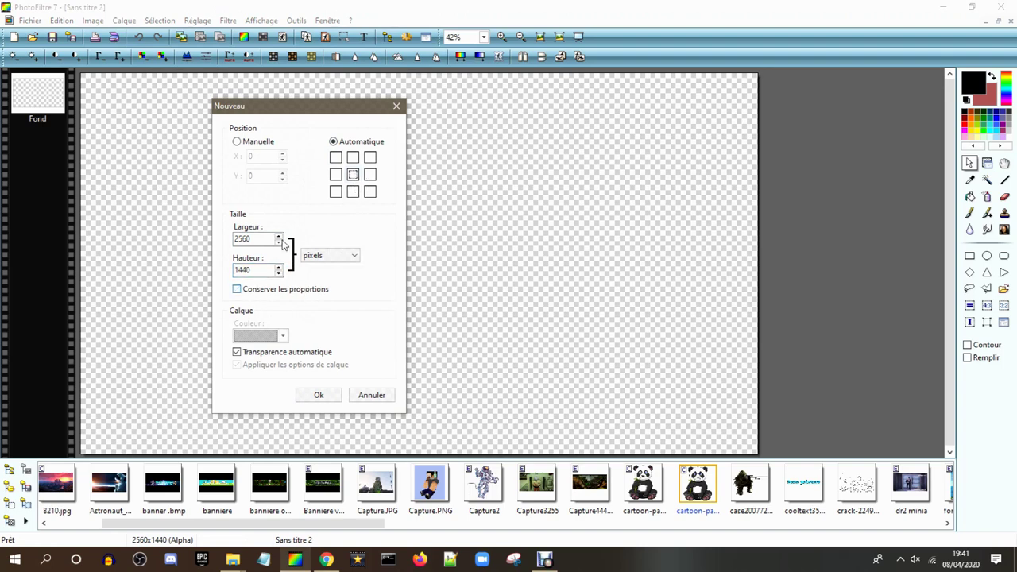
pyautogui.click(318, 395)
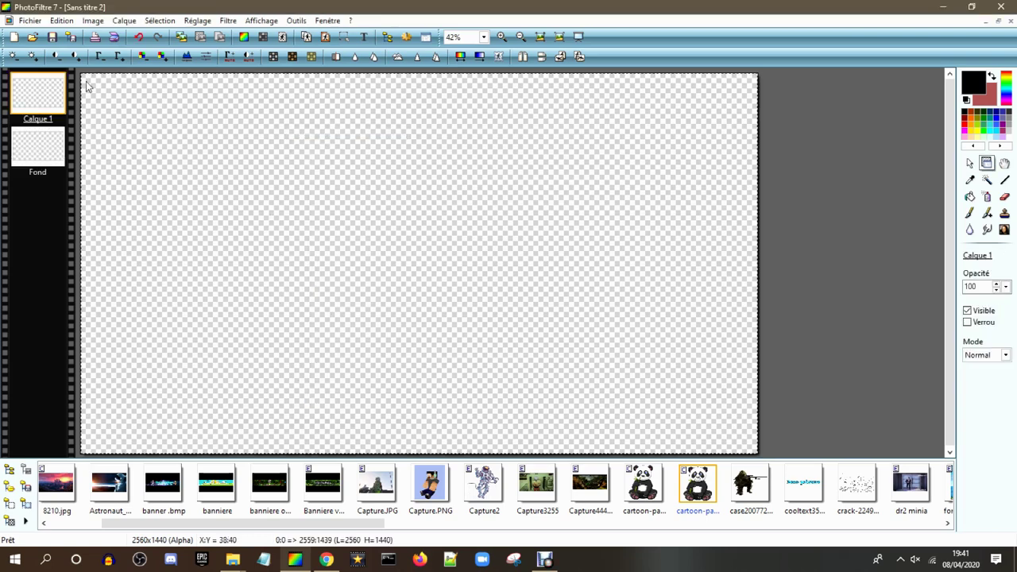
# Step: On the blank layer, define a centred rectangular selection of 2560 by 460 pixels and invert it
pyautogui.click(56, 156)
pyautogui.click(55, 97)
pyautogui.click(160, 24)
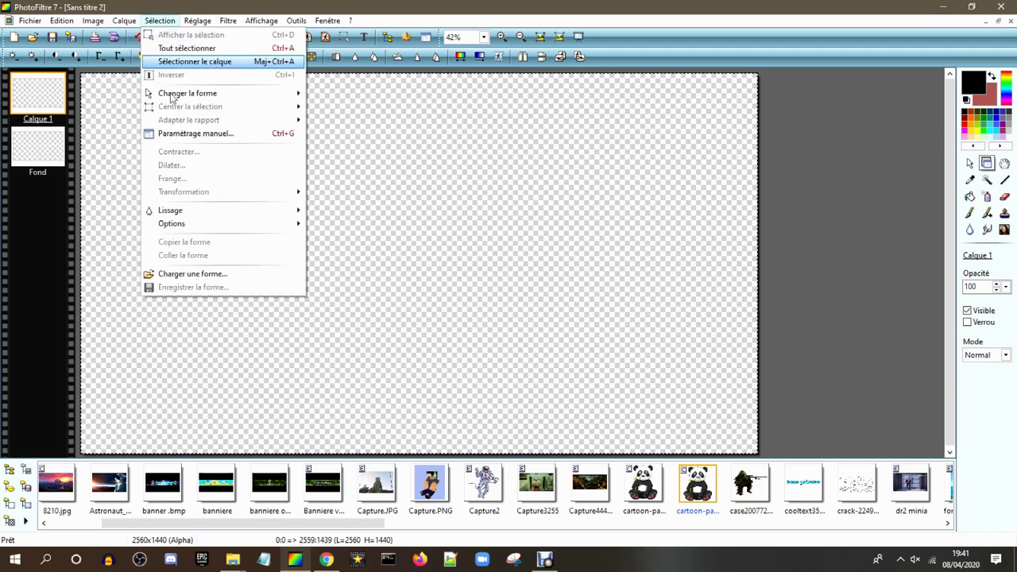
pyautogui.click(182, 134)
pyautogui.doubleClick(262, 239)
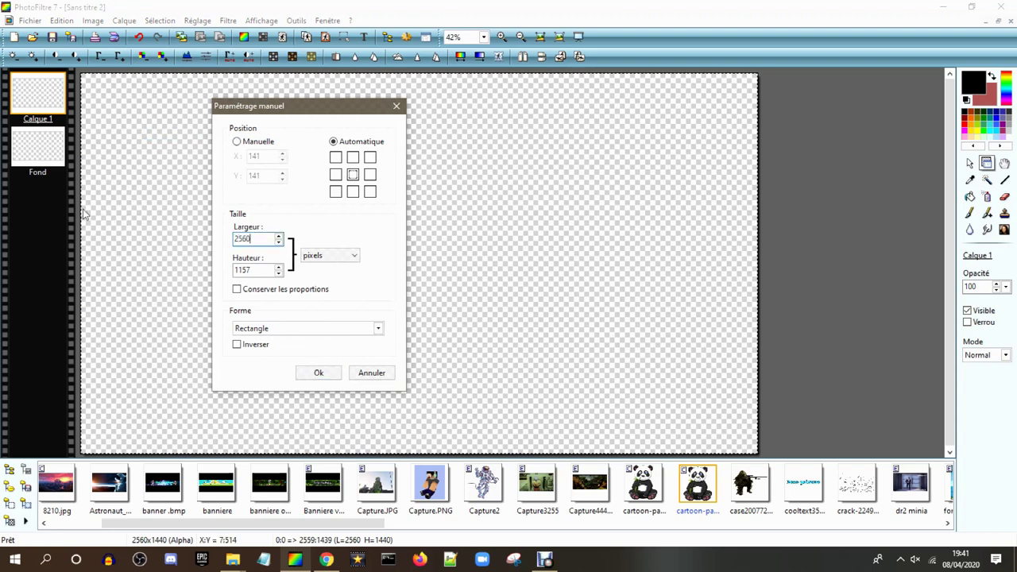
pyautogui.write('460')
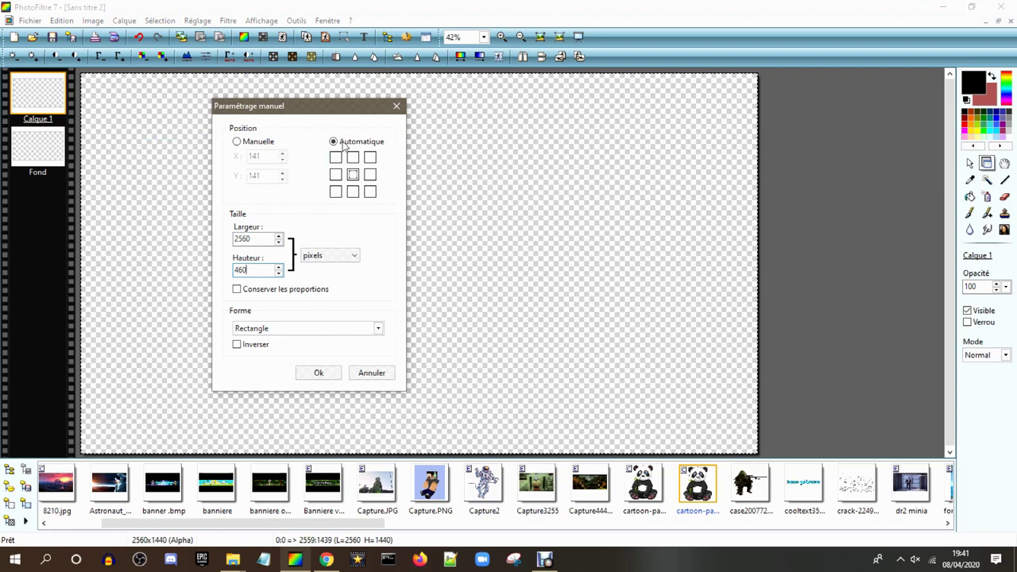
pyautogui.click(316, 332)
pyautogui.click(254, 347)
pyautogui.click(267, 333)
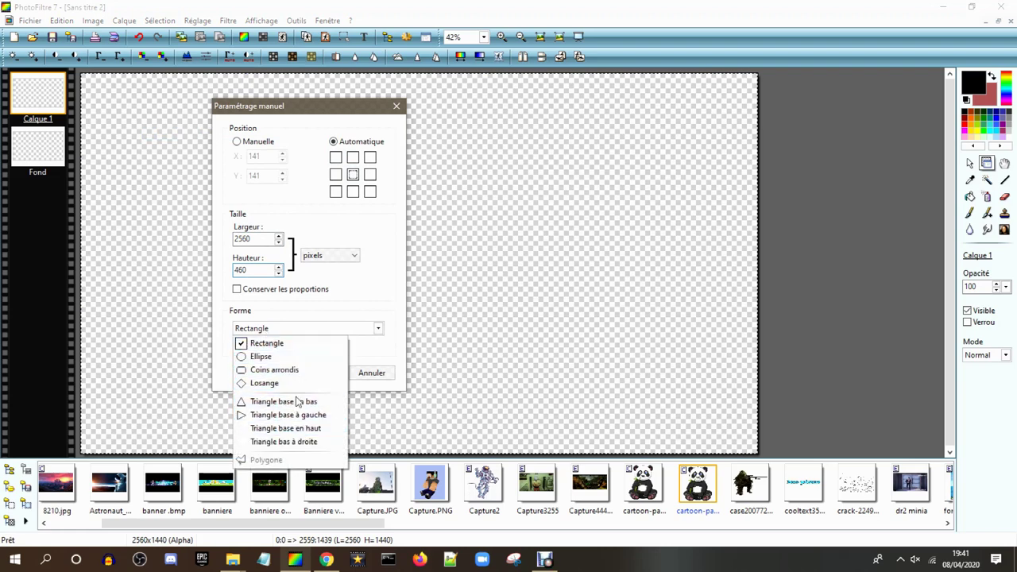
pyautogui.click(306, 345)
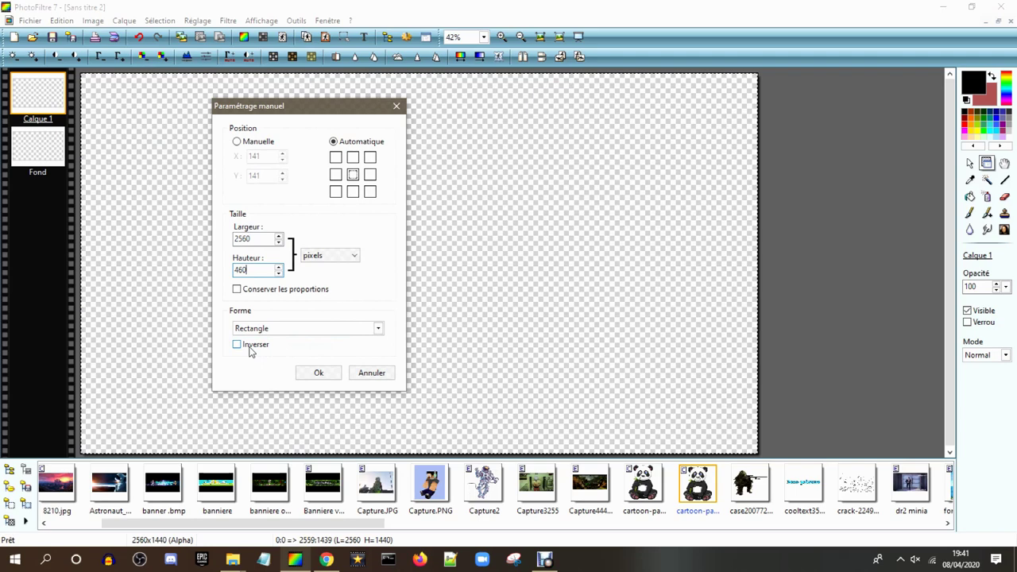
pyautogui.click(317, 373)
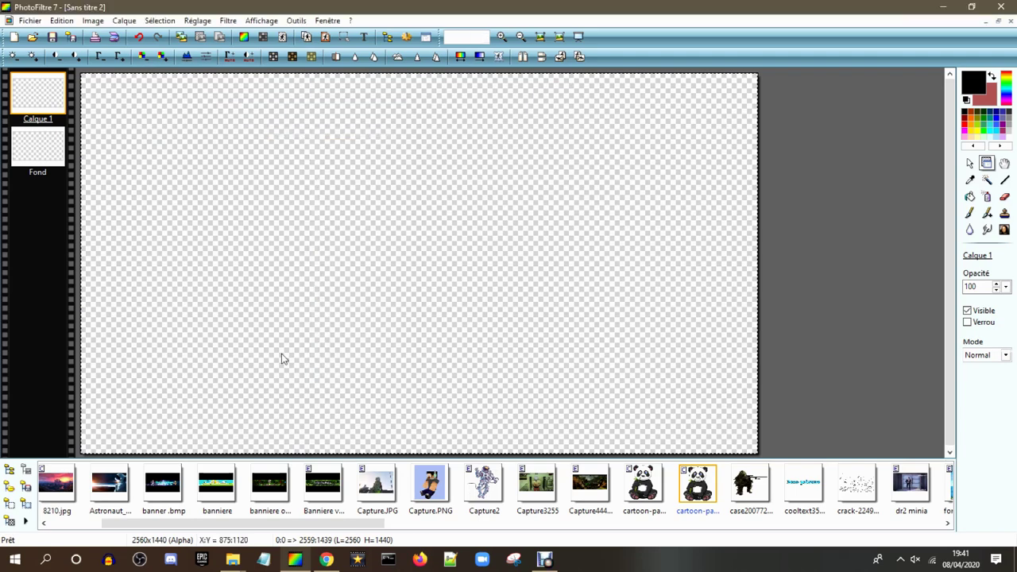
# Step: Fill the areas above and below the central band with black and clear the selection
pyautogui.click(971, 197)
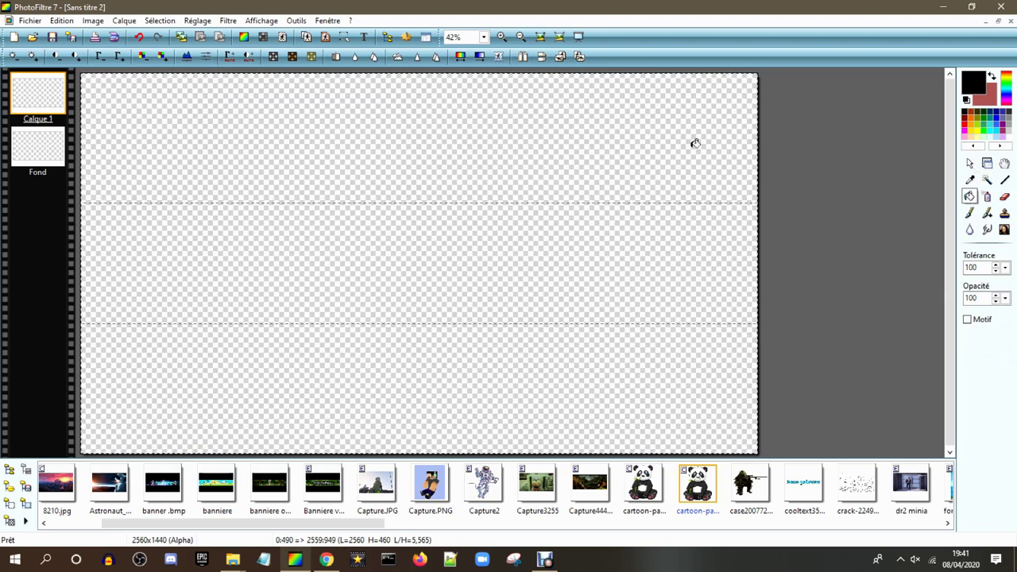
pyautogui.click(586, 115)
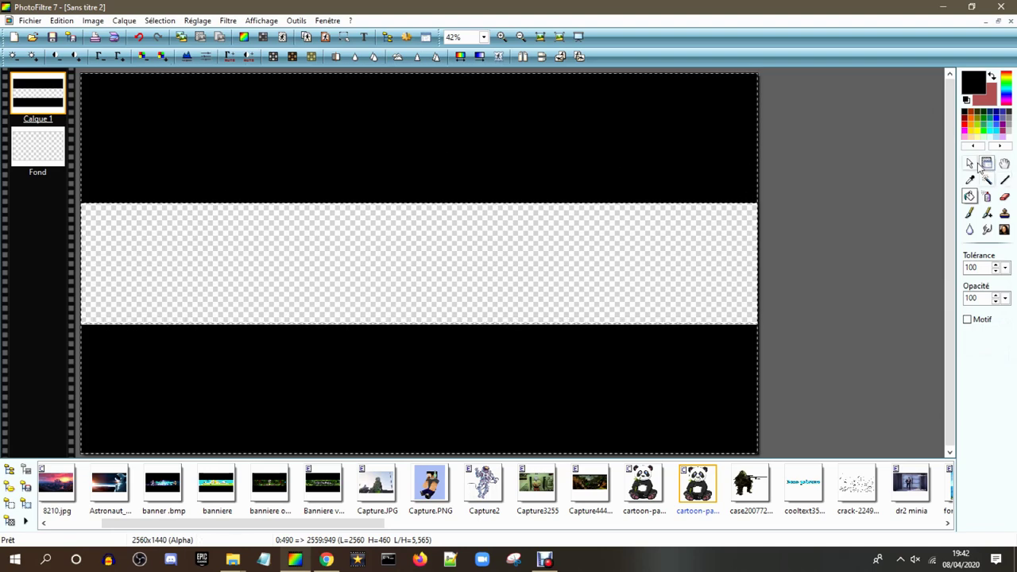
pyautogui.click(972, 163)
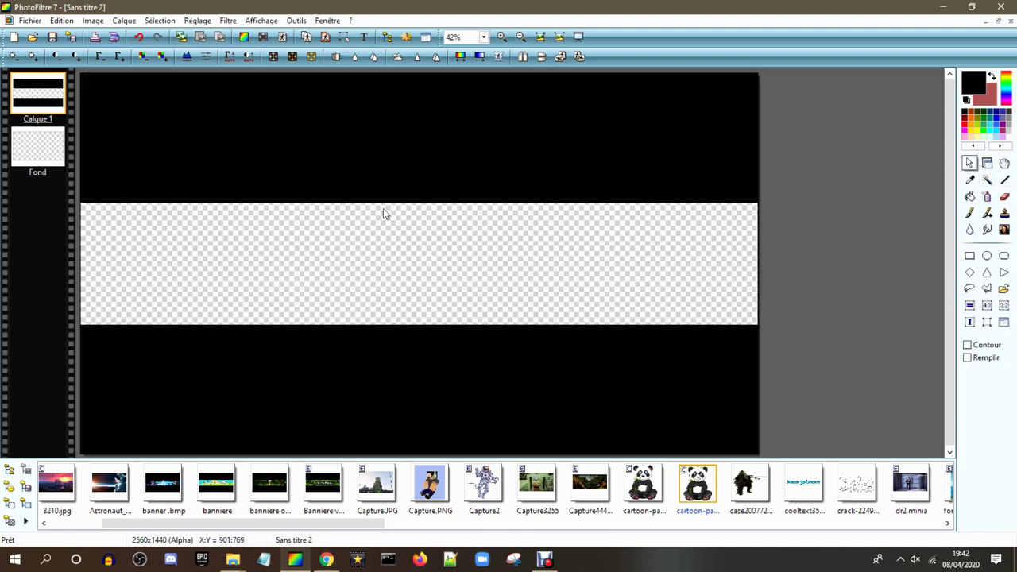
pyautogui.moveTo(358, 223); pyautogui.dragTo(530, 280)
pyautogui.rightClick(633, 223)
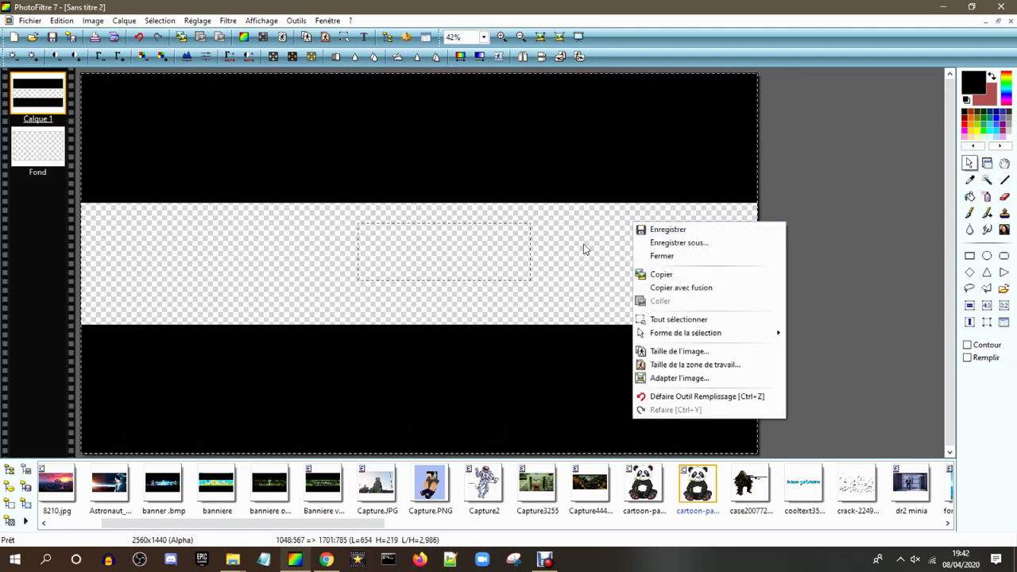
pyautogui.rightClick(450, 261)
pyautogui.click(517, 382)
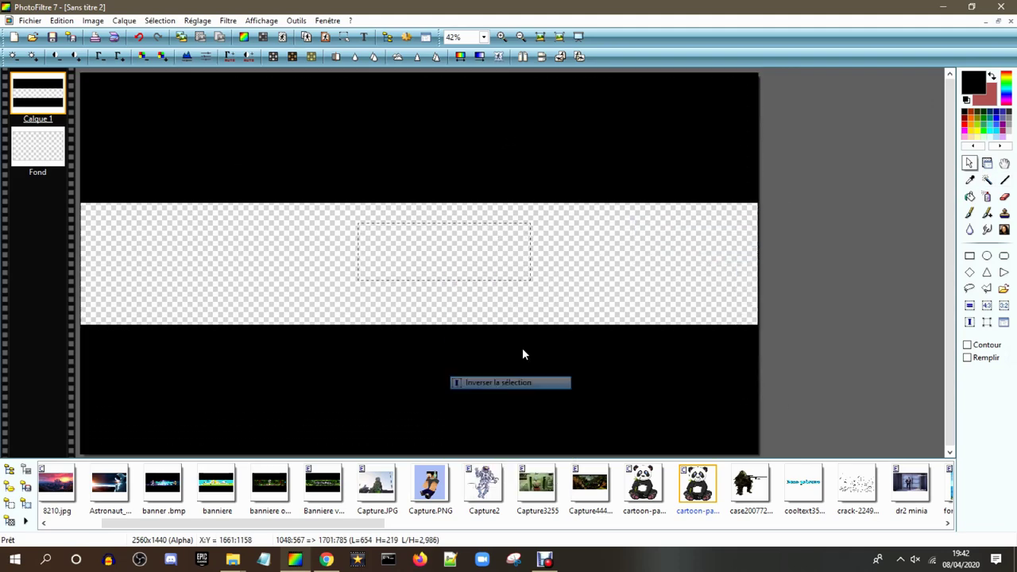
pyautogui.moveTo(281, 234); pyautogui.dragTo(471, 262)
pyautogui.click(585, 212)
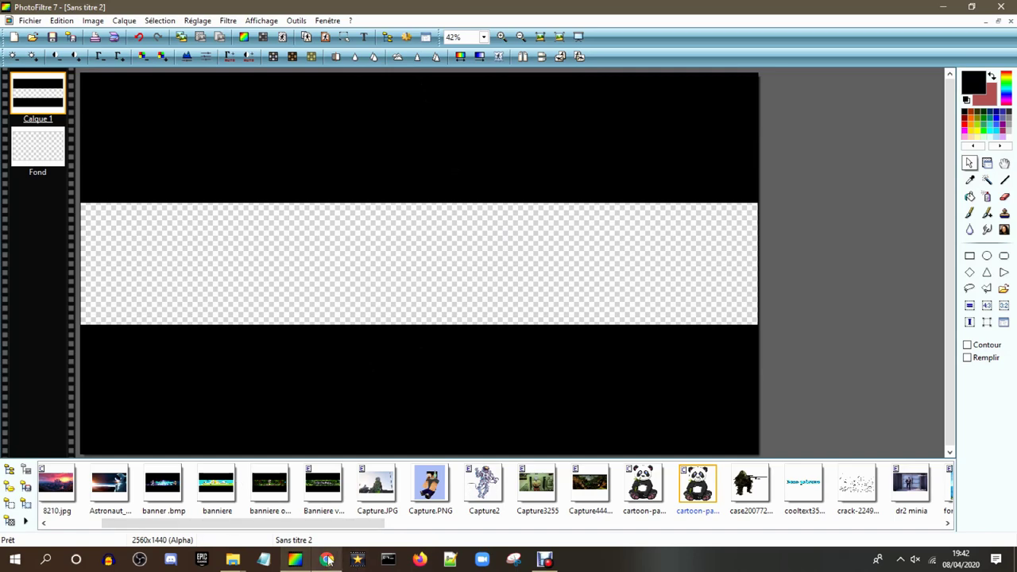
# Step: Switch to Chrome, search for "cool texte" in a new tab and open the Cool Text Graphics Generator site
pyautogui.moveTo(327, 560)
pyautogui.click(312, 515)
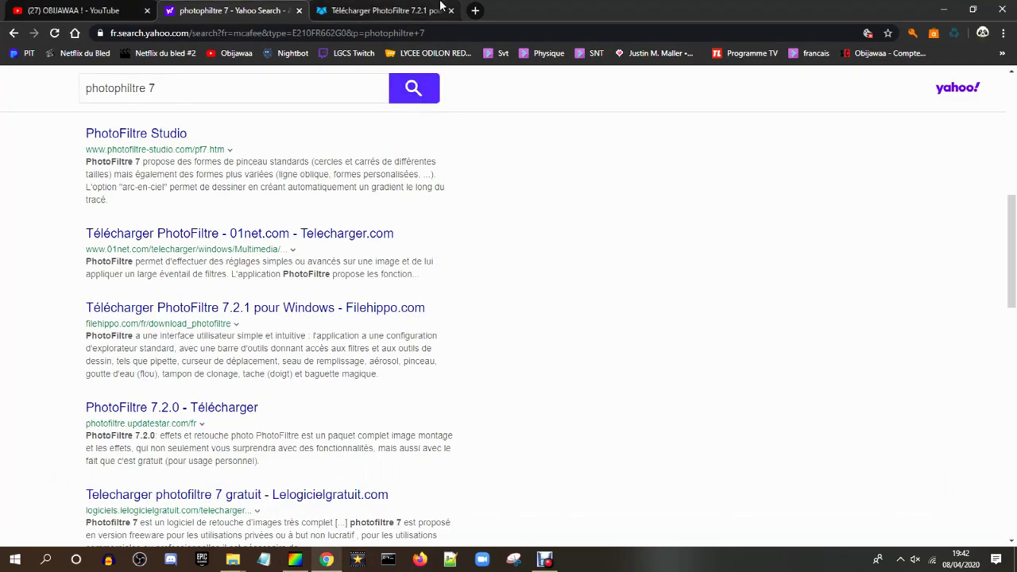
pyautogui.click(476, 9)
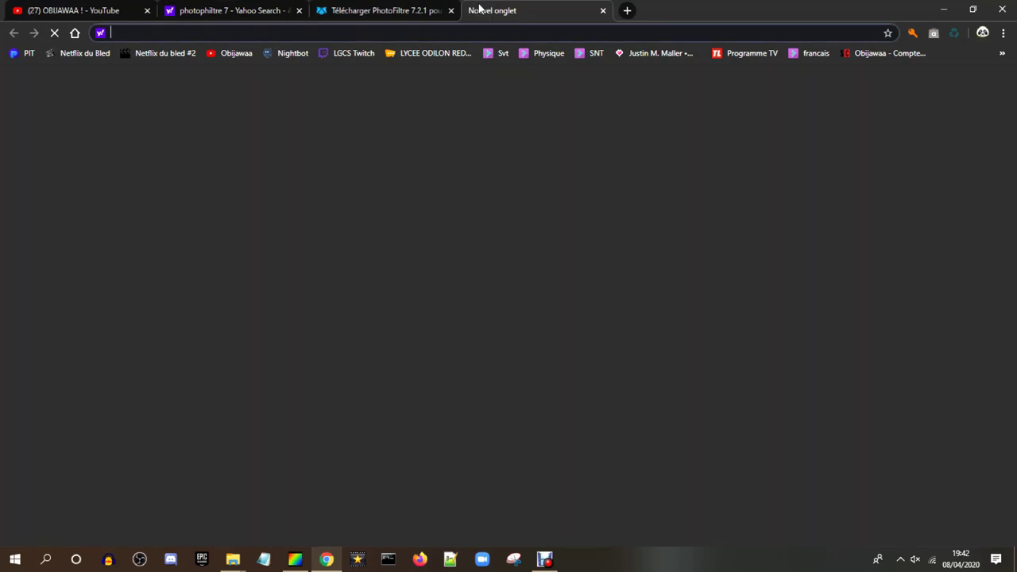
pyautogui.write('cool texte')
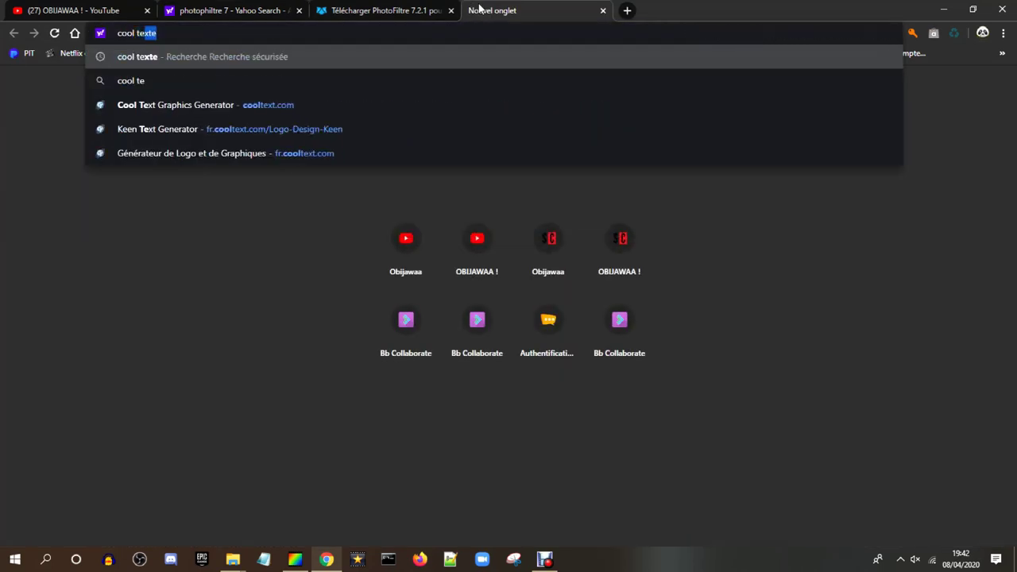
pyautogui.press('Return')
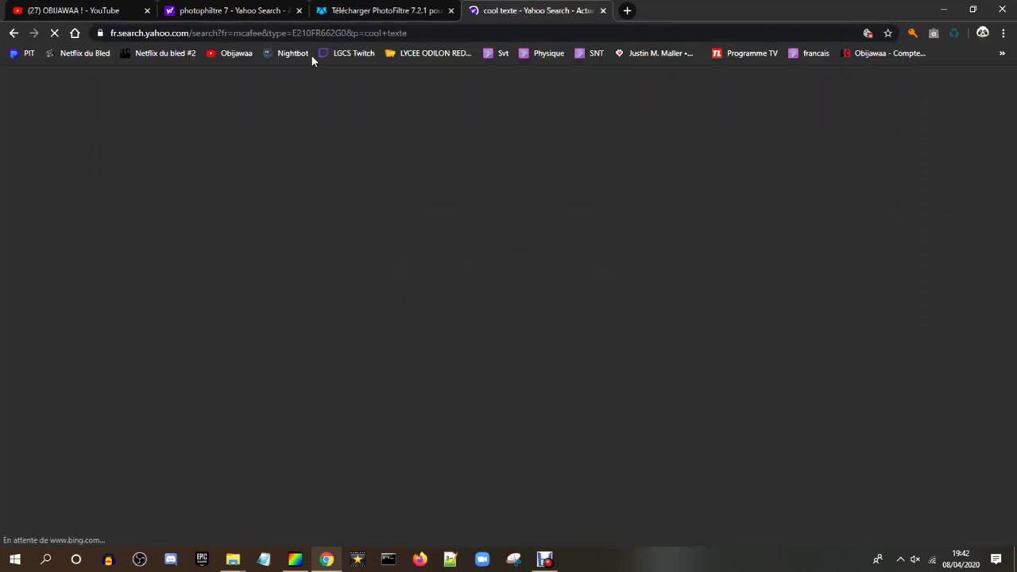
pyautogui.scroll(-2, 264, 231)
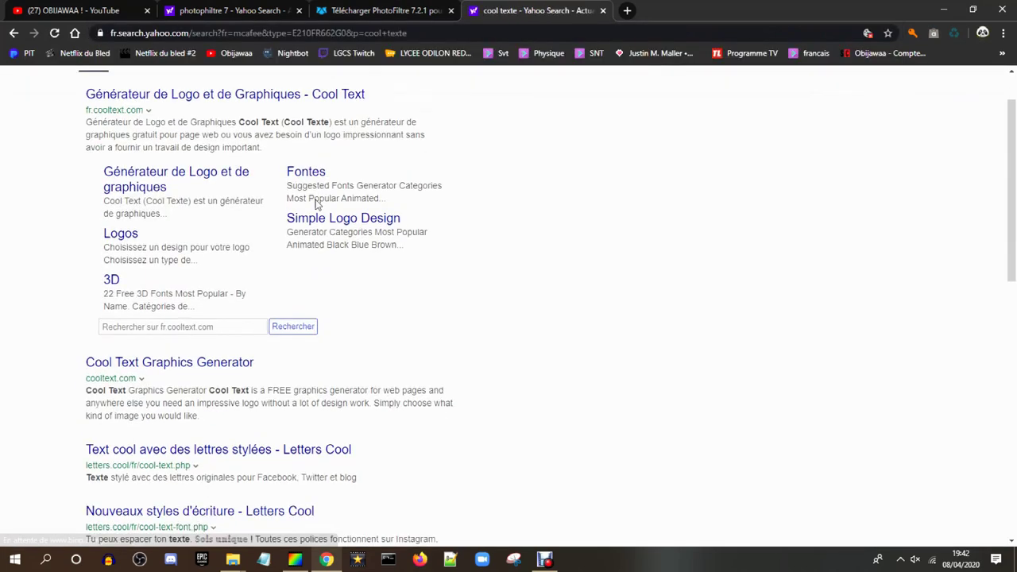
pyautogui.scroll(-2, 282, 315)
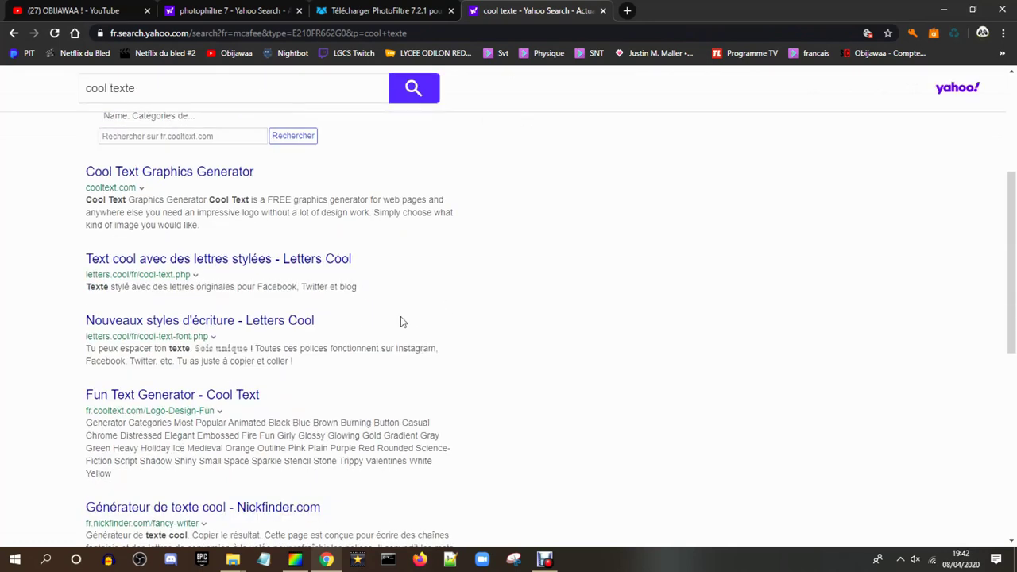
pyautogui.scroll(3, 159, 199)
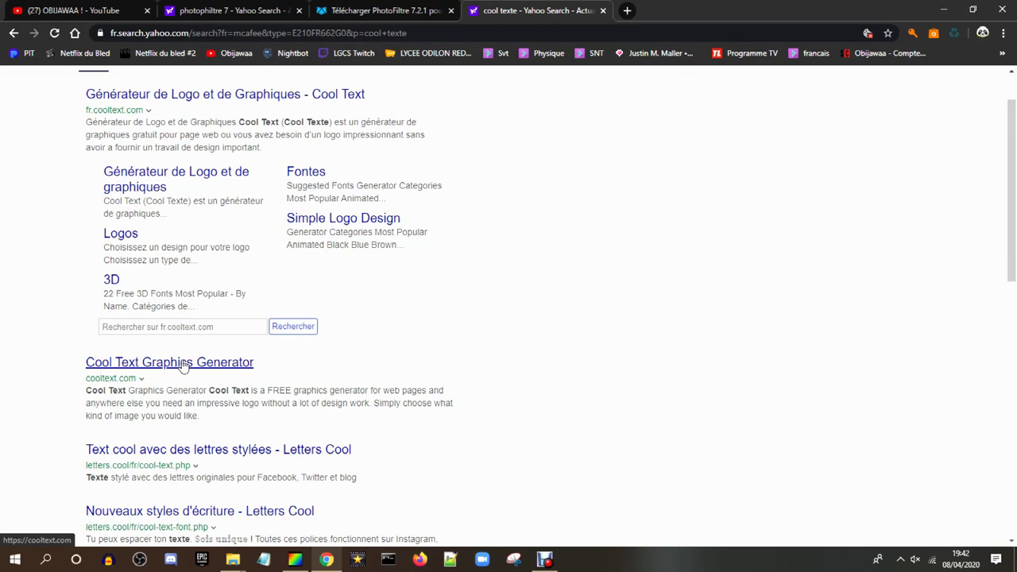
pyautogui.click(183, 363)
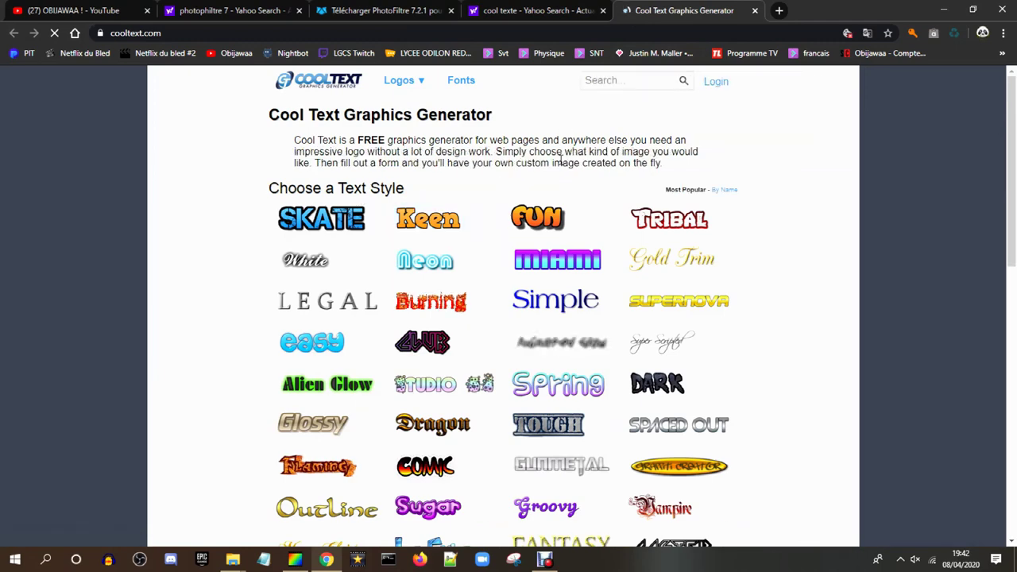
# Step: Choose the Tribal text style and set the logo text to OBIJAWAA
pyautogui.scroll(-1, 540, 155)
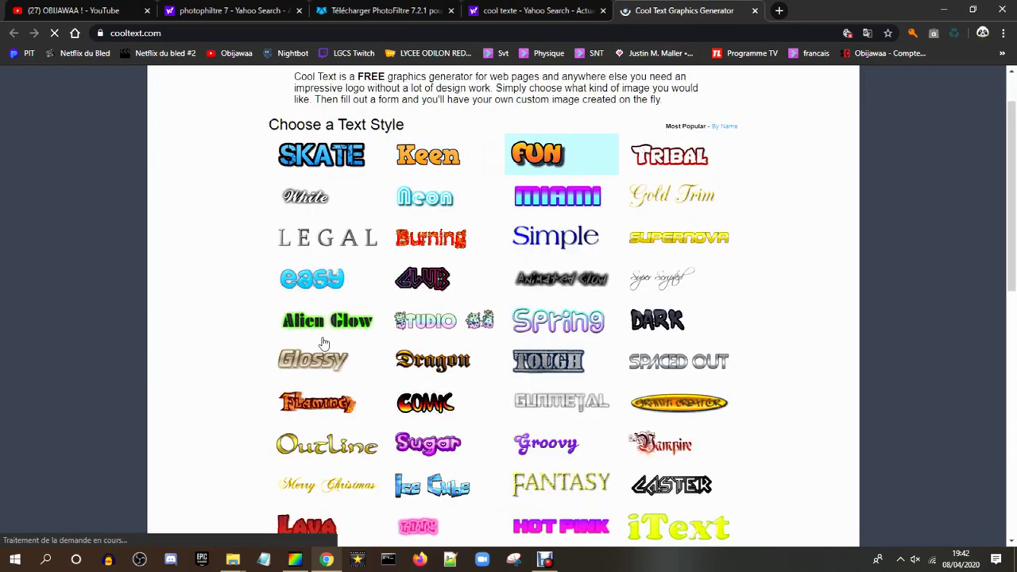
pyautogui.scroll(-3, 620, 364)
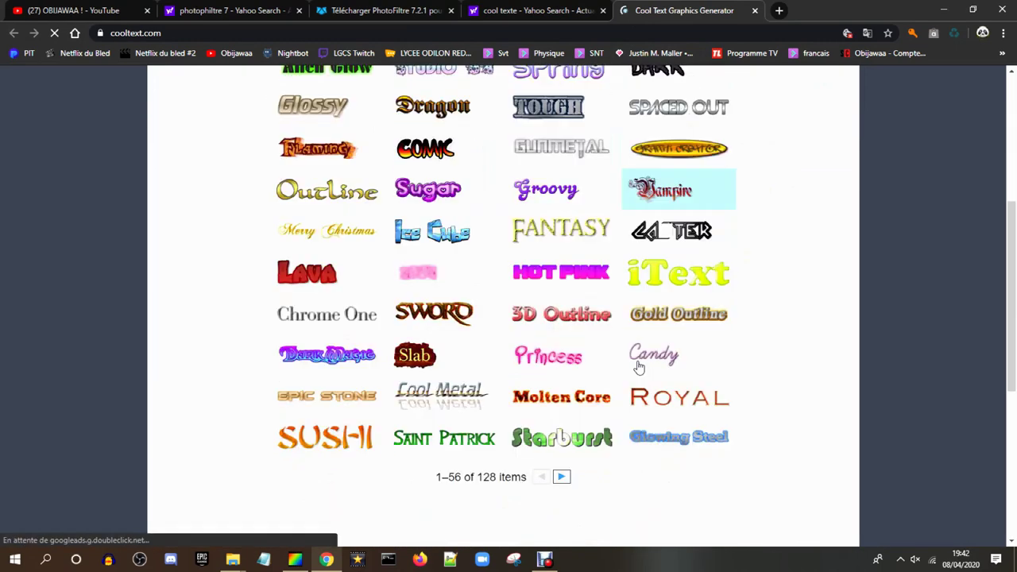
pyautogui.scroll(4, 638, 367)
pyautogui.moveTo(429, 228)
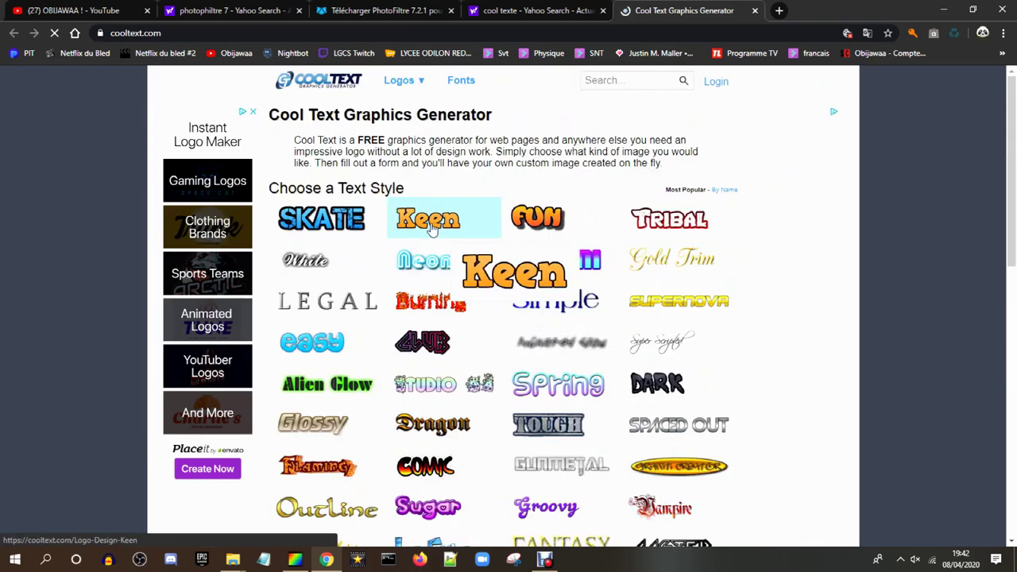
pyautogui.click(650, 212)
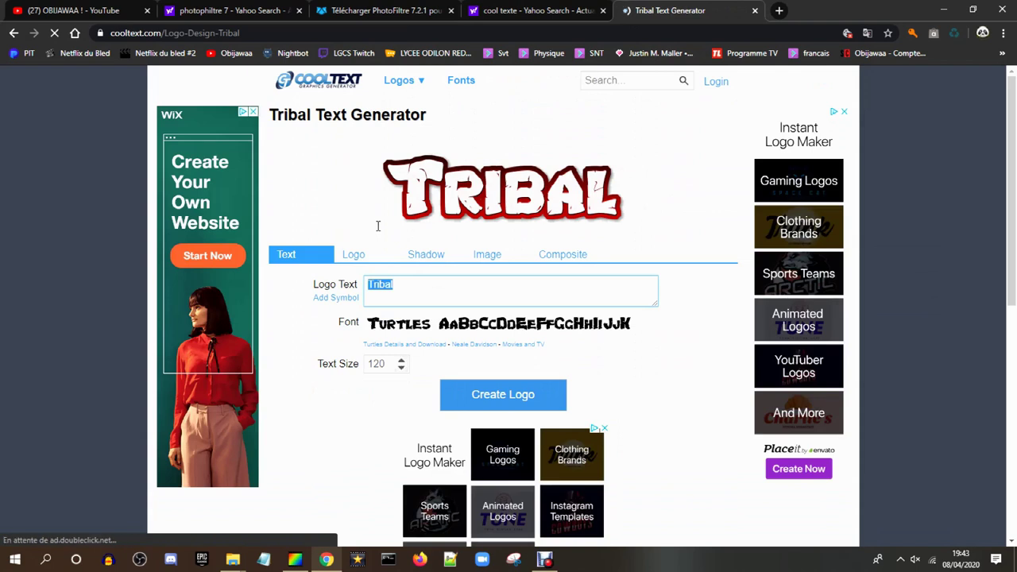
pyautogui.write('O')
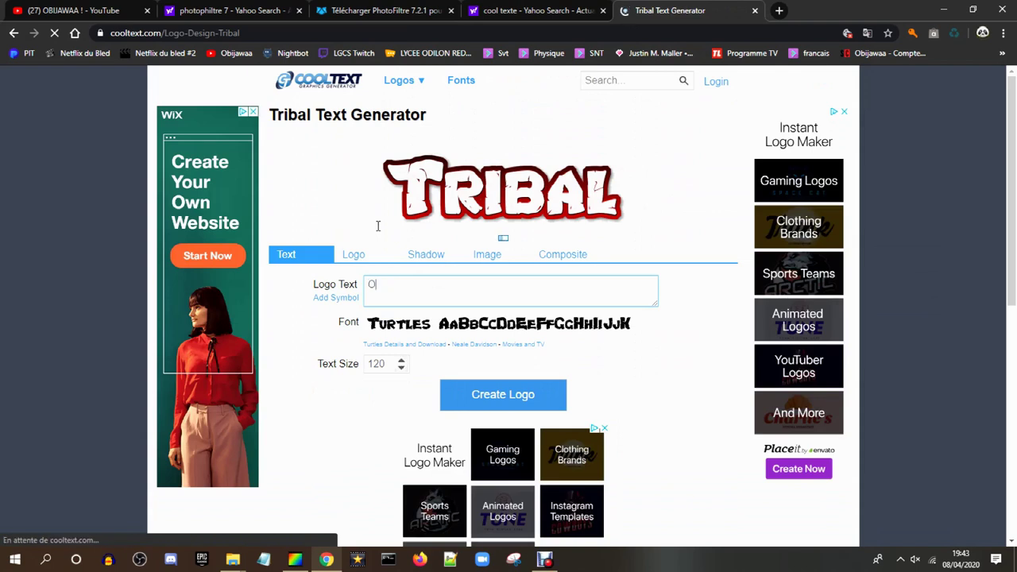
pyautogui.write('BI')
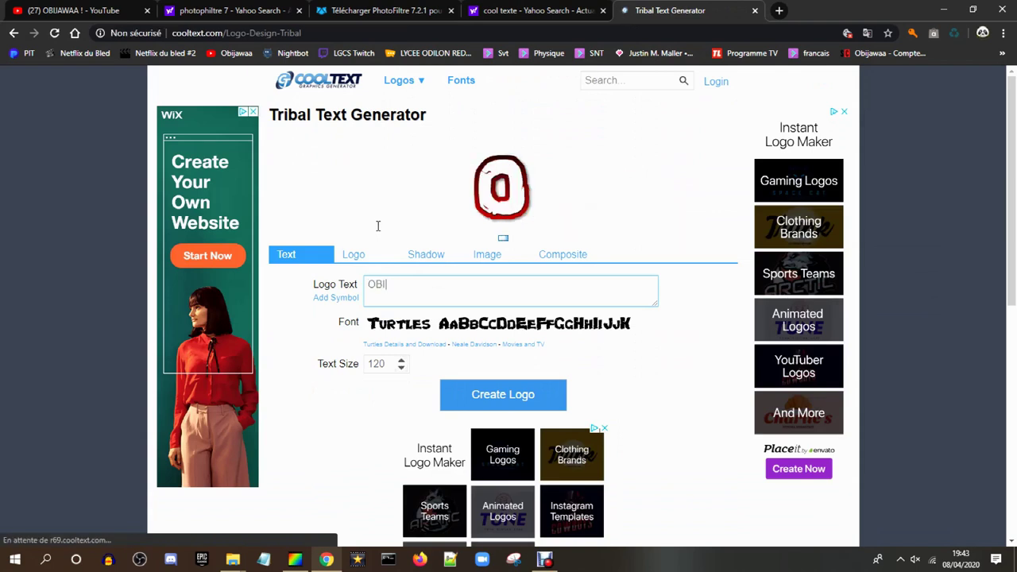
pyautogui.write('JAWAA')
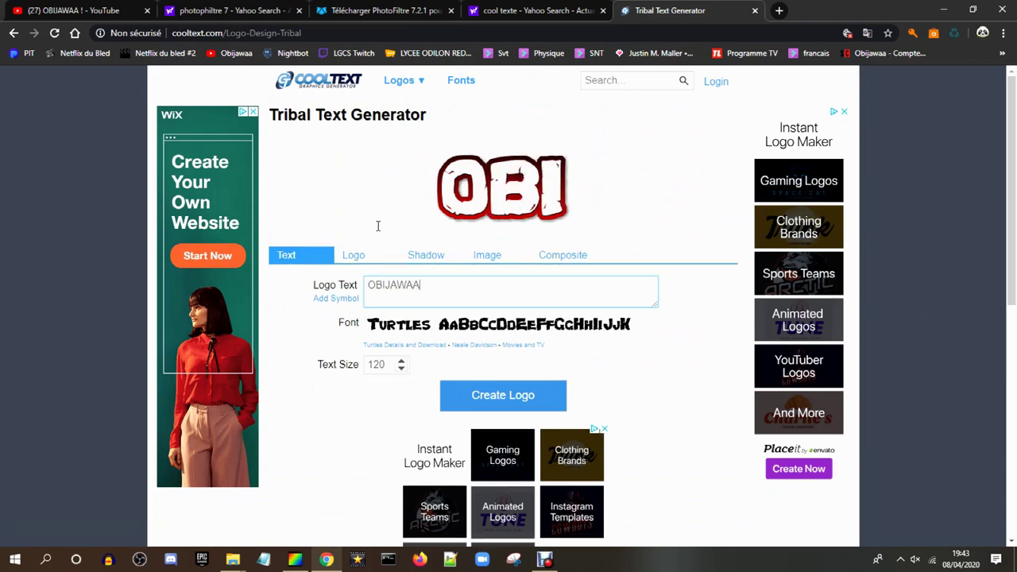
# Step: Change the logo's outline gradient to Blue Green
pyautogui.click(353, 260)
pyautogui.click(425, 373)
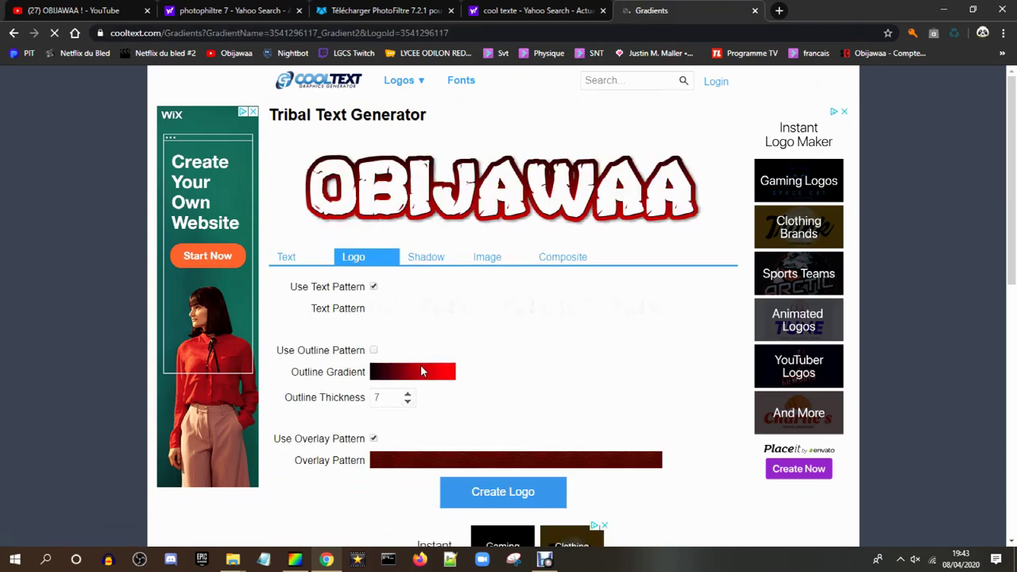
pyautogui.click(423, 371)
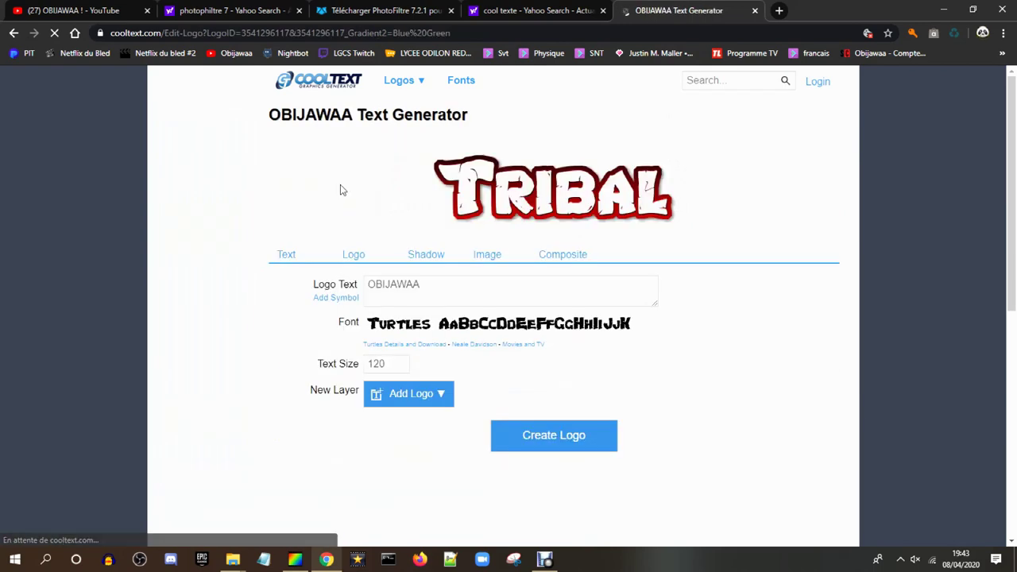
pyautogui.click(353, 257)
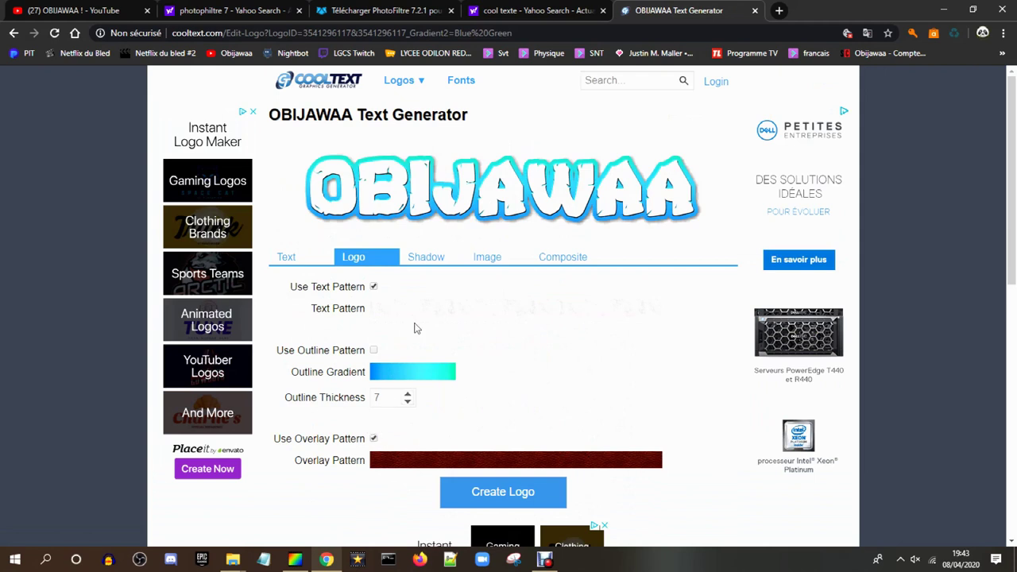
# Step: Look through the shadow, image, composite and text settings of the OBIJAWAA logo
pyautogui.click(430, 265)
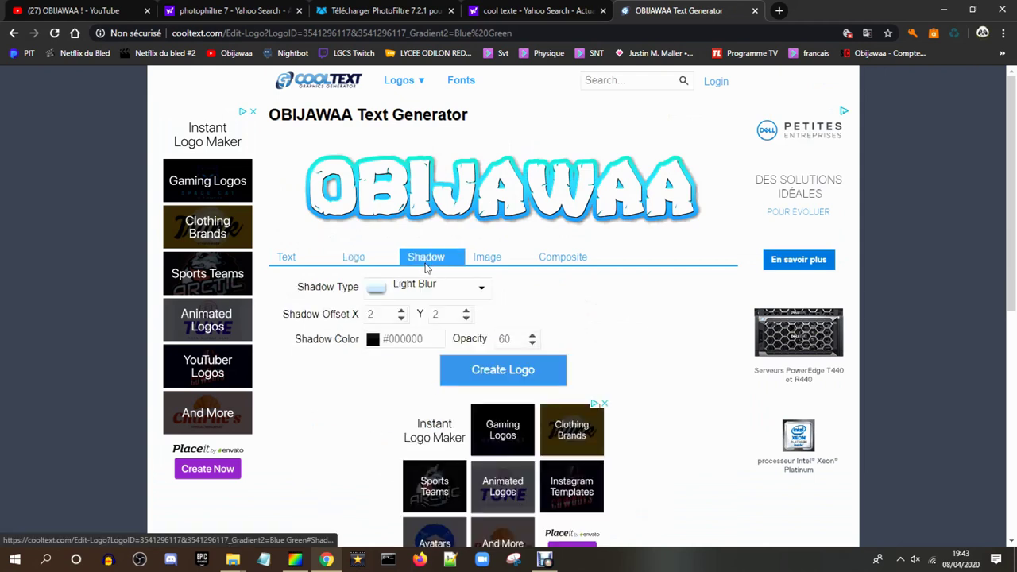
pyautogui.click(368, 263)
pyautogui.click(435, 257)
pyautogui.click(484, 257)
pyautogui.click(550, 257)
pyautogui.click(286, 256)
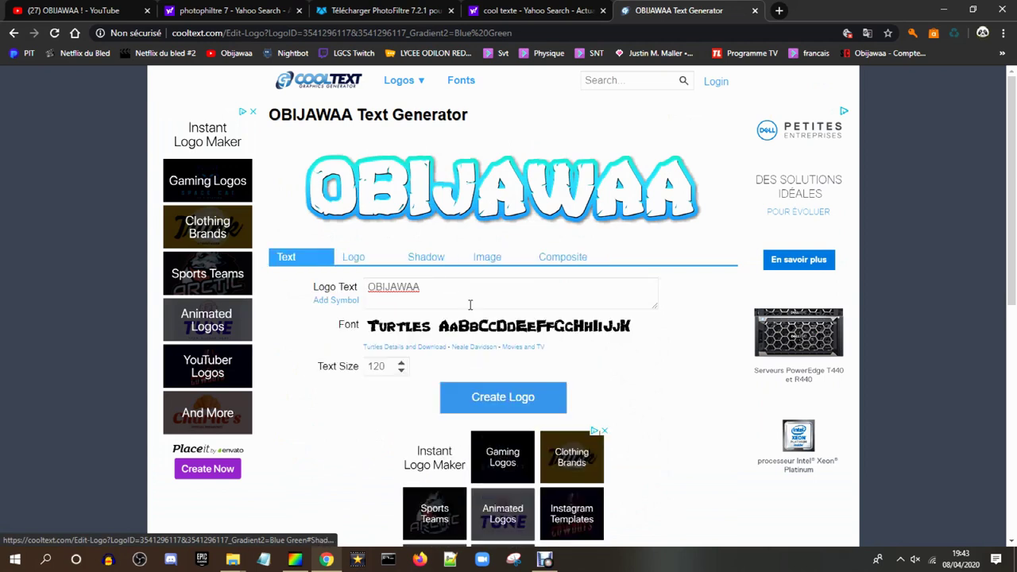
# Step: Generate and download the OBIJAWAA logo, and open the downloaded PNG in PhotoFiltre 7
pyautogui.click(479, 400)
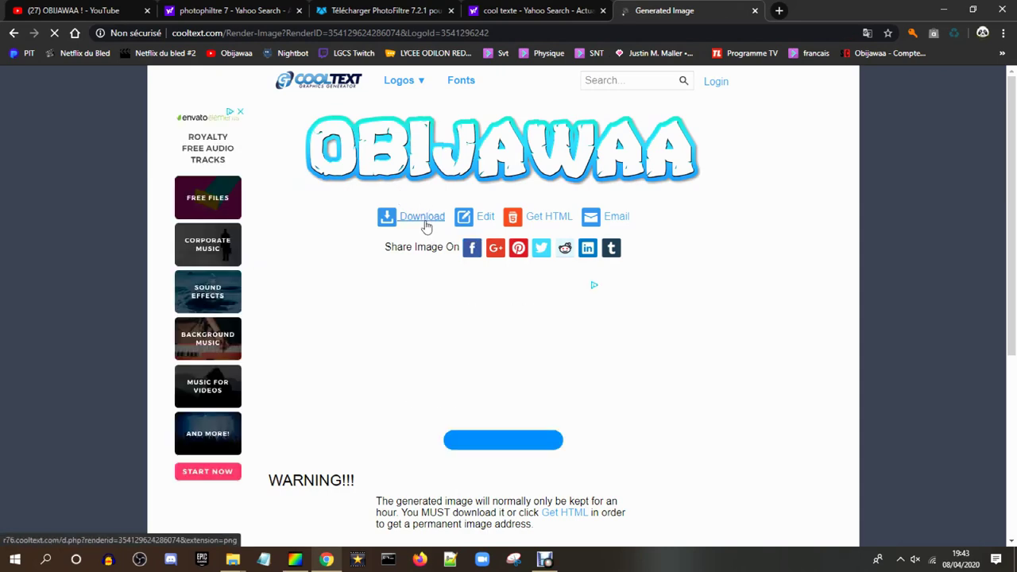
pyautogui.click(422, 216)
pyautogui.moveTo(63, 551); pyautogui.dragTo(365, 288)
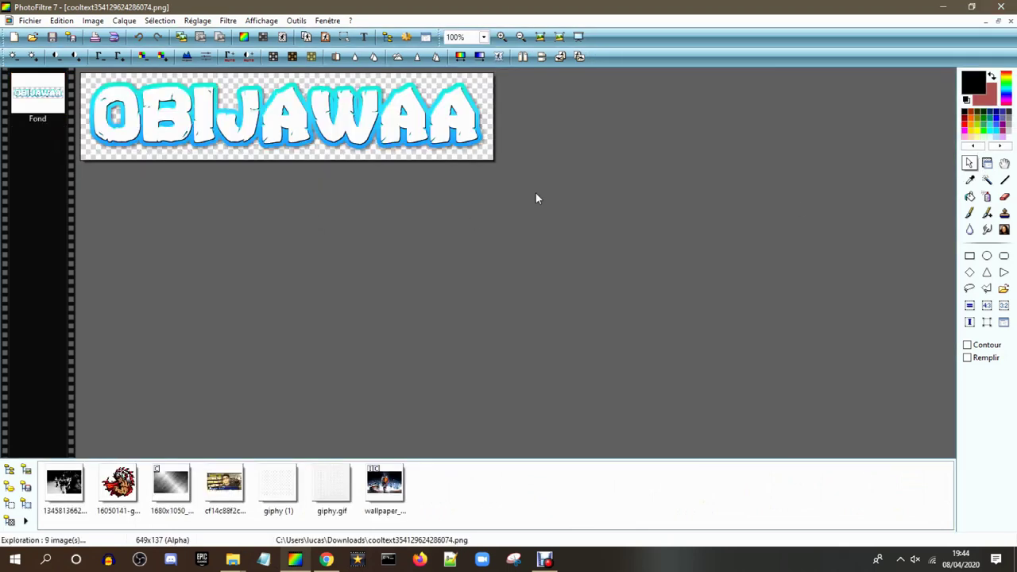
# Step: Copy the OBIJAWAA logo image, close its file and paste the logo as a new layer on the banner
pyautogui.rightClick(290, 123)
pyautogui.click(370, 170)
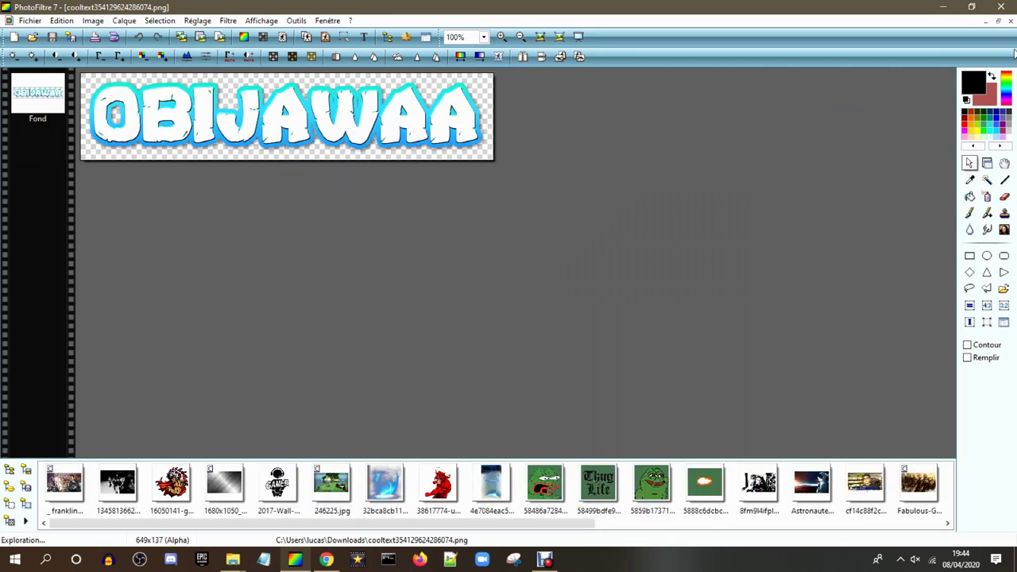
pyautogui.click(969, 164)
pyautogui.rightClick(345, 127)
pyautogui.click(372, 177)
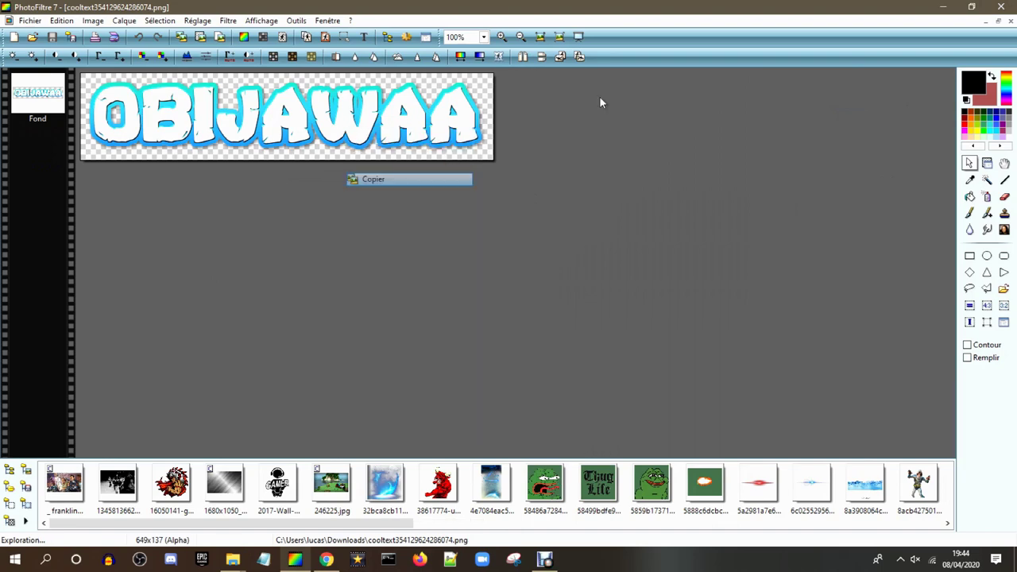
pyautogui.click(1010, 22)
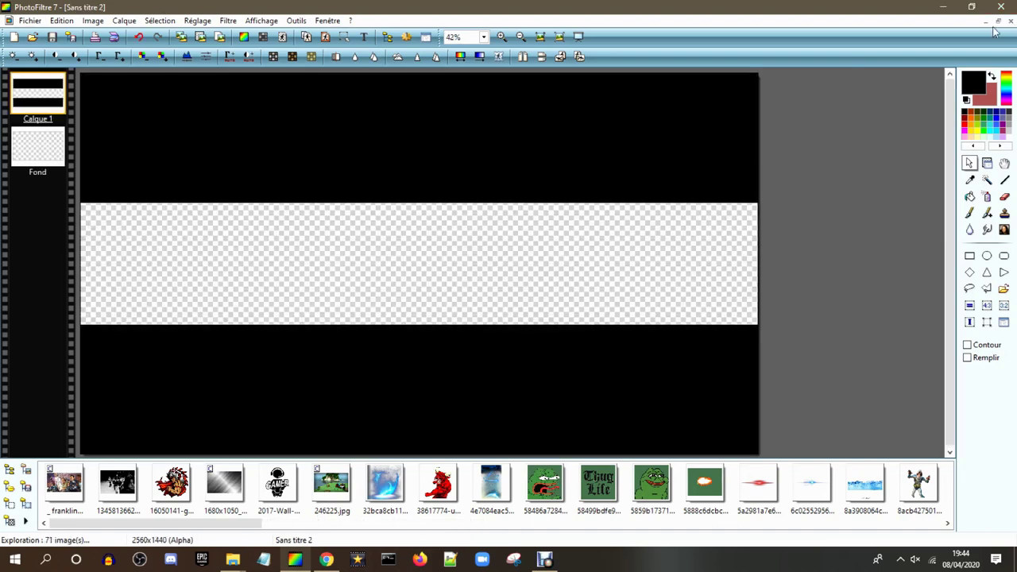
pyautogui.rightClick(309, 266)
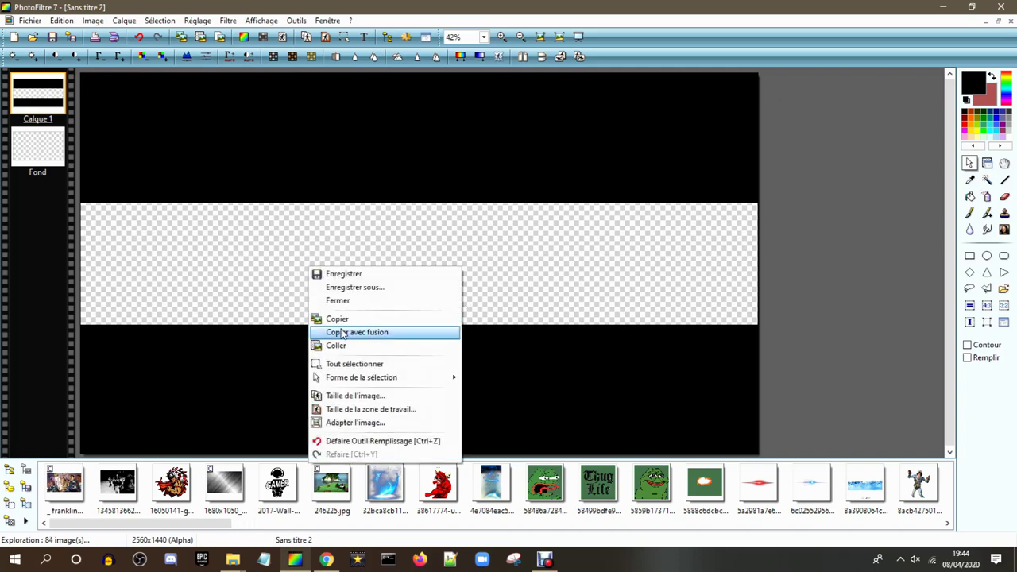
pyautogui.click(318, 345)
# Step: Enlarge the logo layer to about 981 x 207 pixels and place it near the middle of the central band
pyautogui.rightClick(390, 290)
pyautogui.click(401, 353)
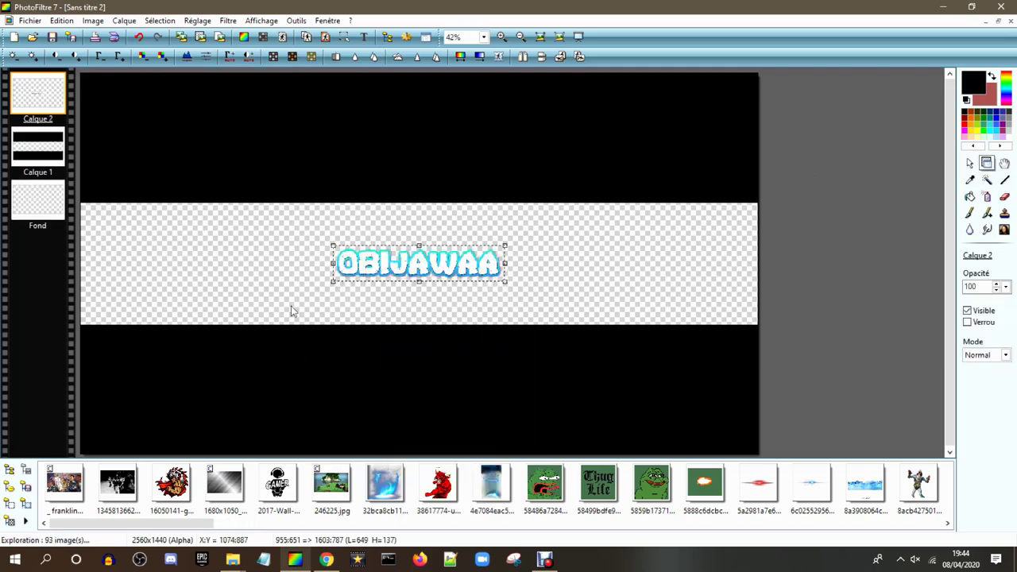
pyautogui.moveTo(333, 264); pyautogui.dragTo(245, 266)
pyautogui.moveTo(366, 274); pyautogui.dragTo(419, 274)
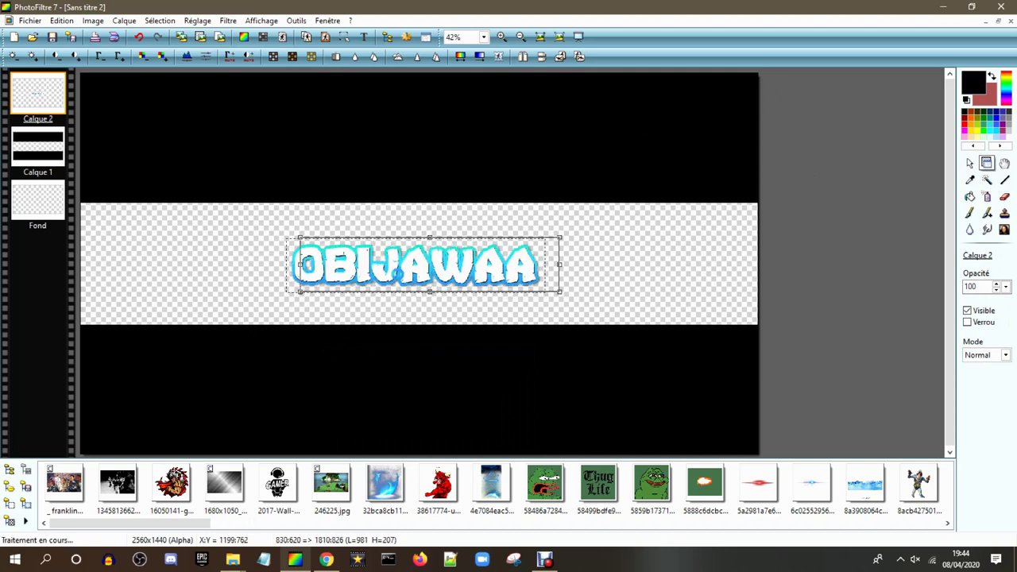
pyautogui.rightClick(416, 275)
pyautogui.click(444, 282)
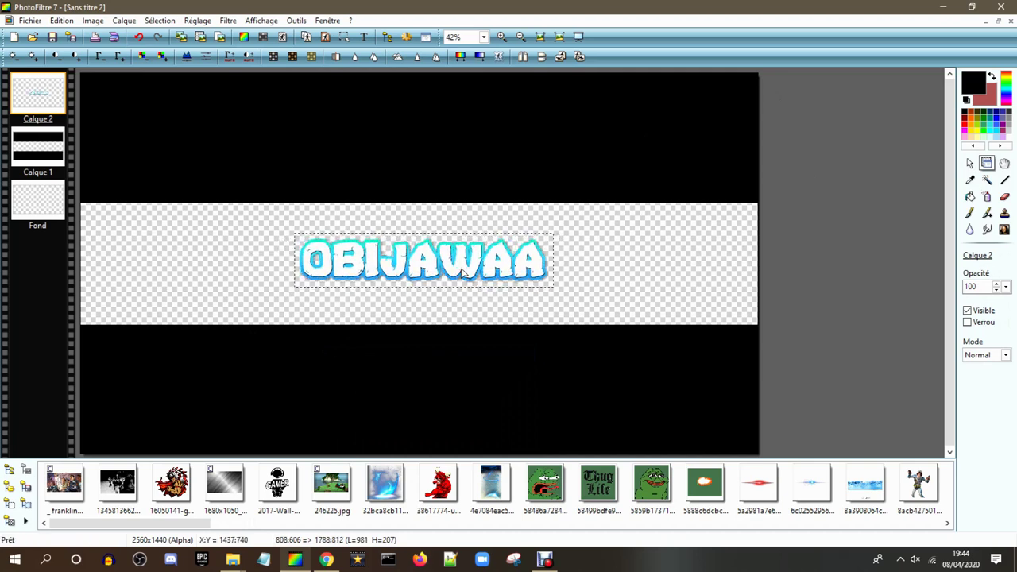
pyautogui.moveTo(471, 272); pyautogui.dragTo(475, 272)
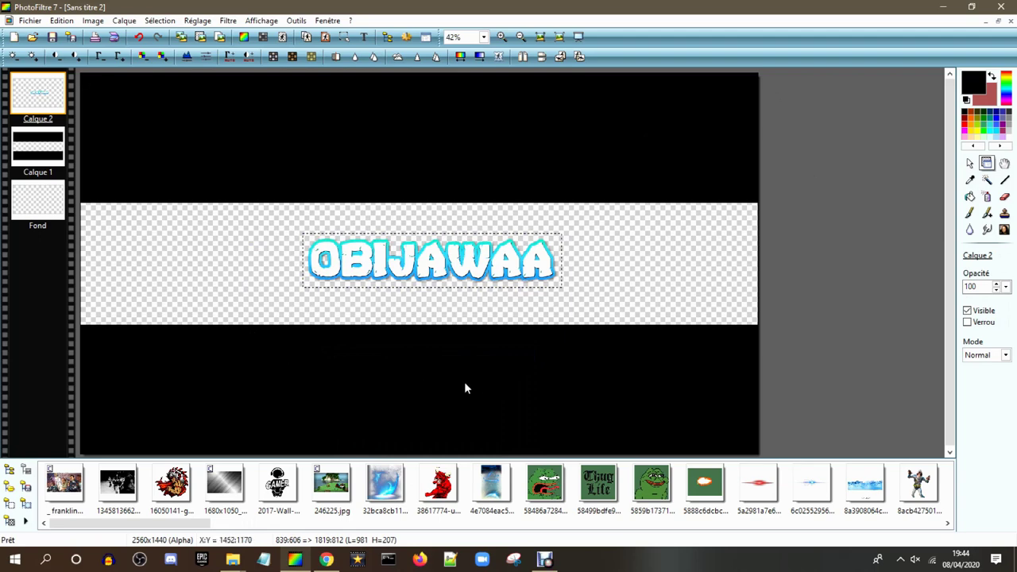
# Step: Switch to the browser and run a Yahoo image search for "ocean vague cartoon png"
pyautogui.click(326, 559)
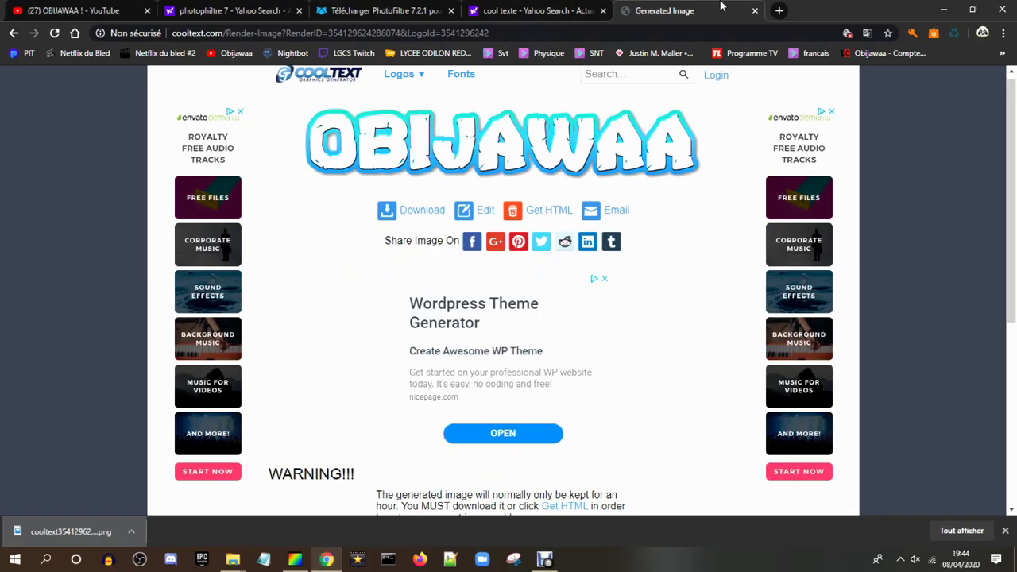
pyautogui.click(552, 8)
pyautogui.scroll(1, 191, 124)
pyautogui.moveTo(182, 90); pyautogui.dragTo(34, 73)
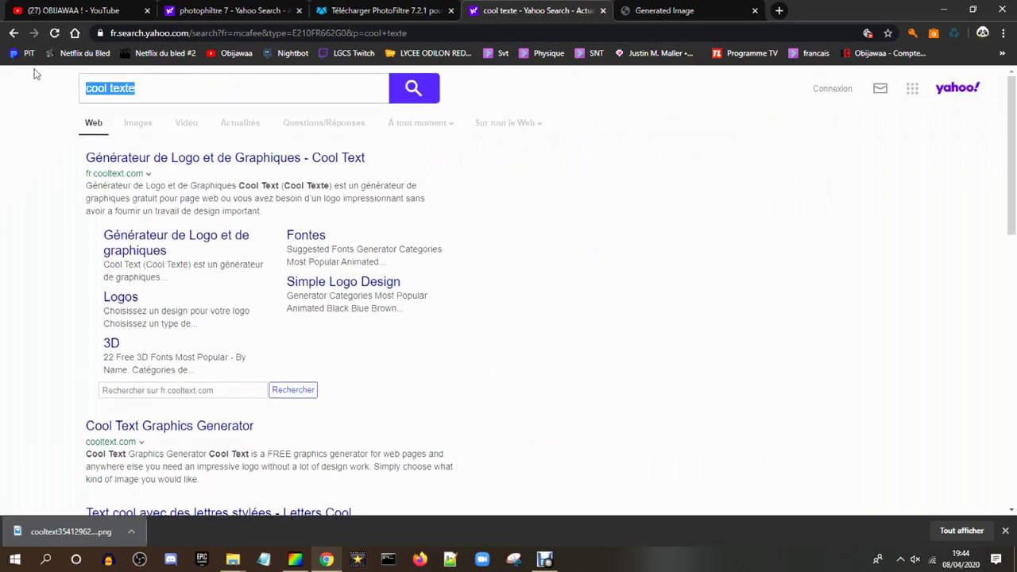
pyautogui.write('o')
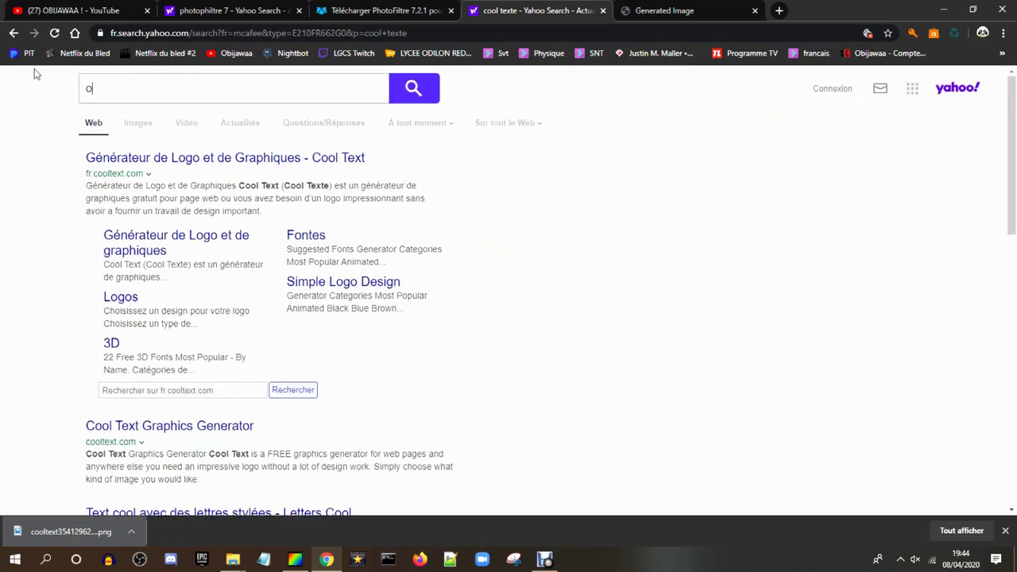
pyautogui.write('cean vague')
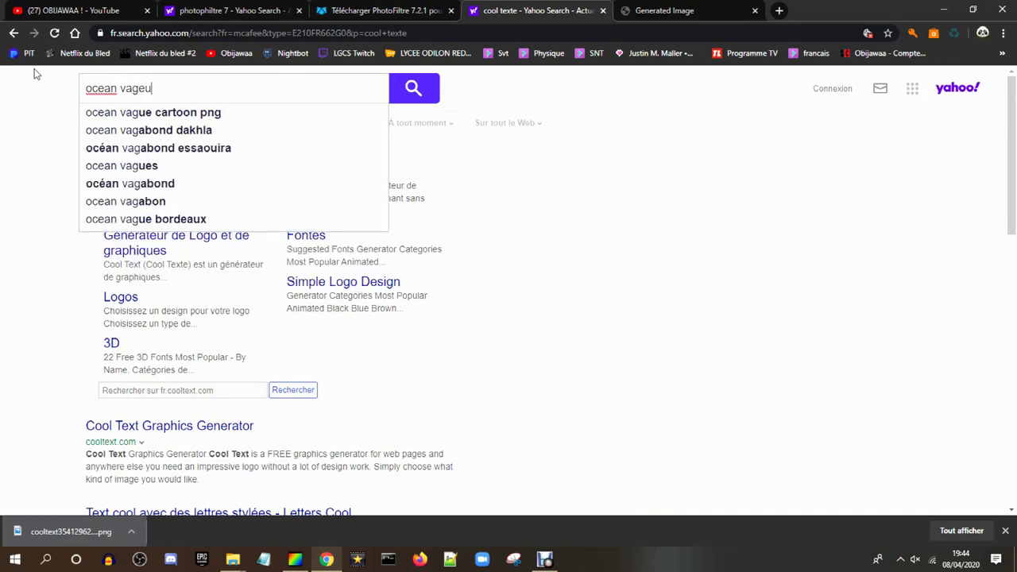
pyautogui.press('BackSpace')
pyautogui.press('BackSpace')
pyautogui.write('ue')
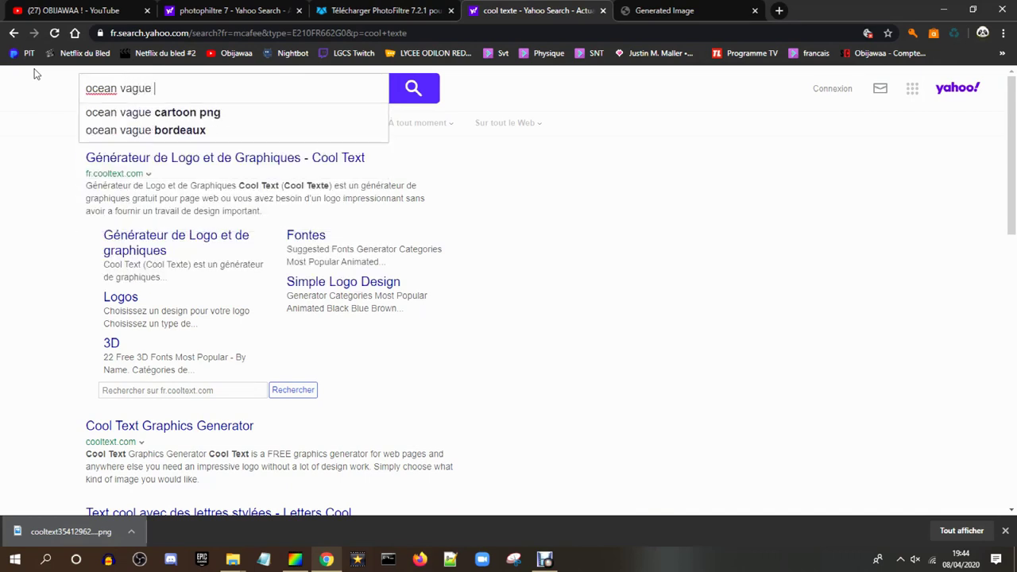
pyautogui.click(210, 115)
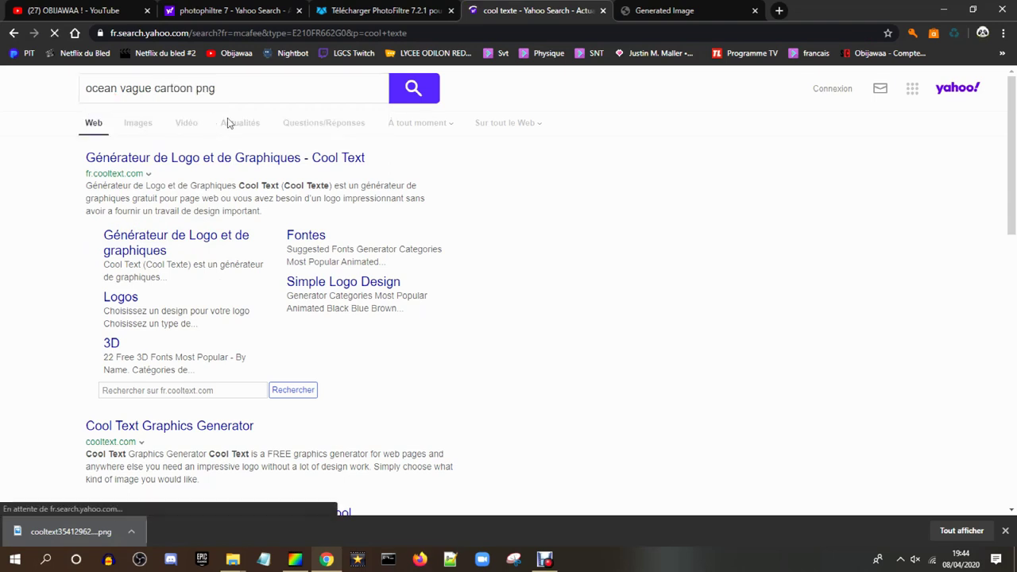
pyautogui.click(140, 127)
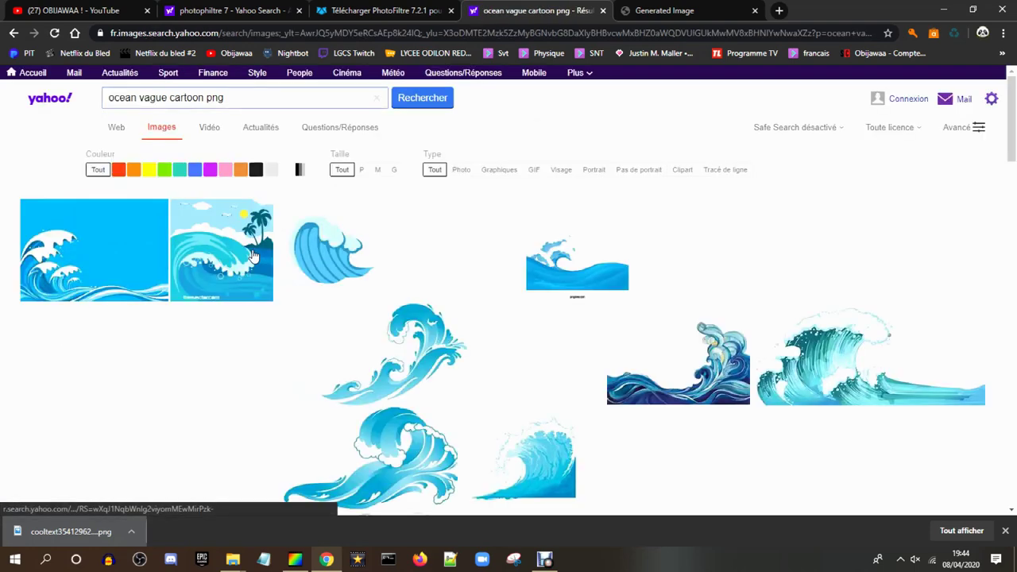
# Step: Browse the wave image results and open the source page of the wide blue ocean picture
pyautogui.scroll(-1, 267, 279)
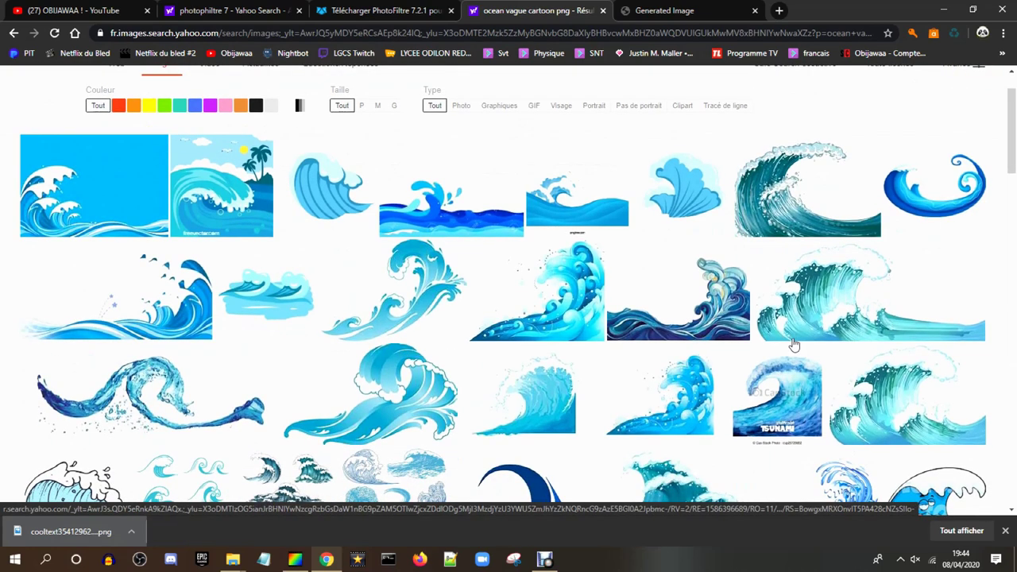
pyautogui.scroll(-3, 789, 341)
pyautogui.scroll(-5, 775, 342)
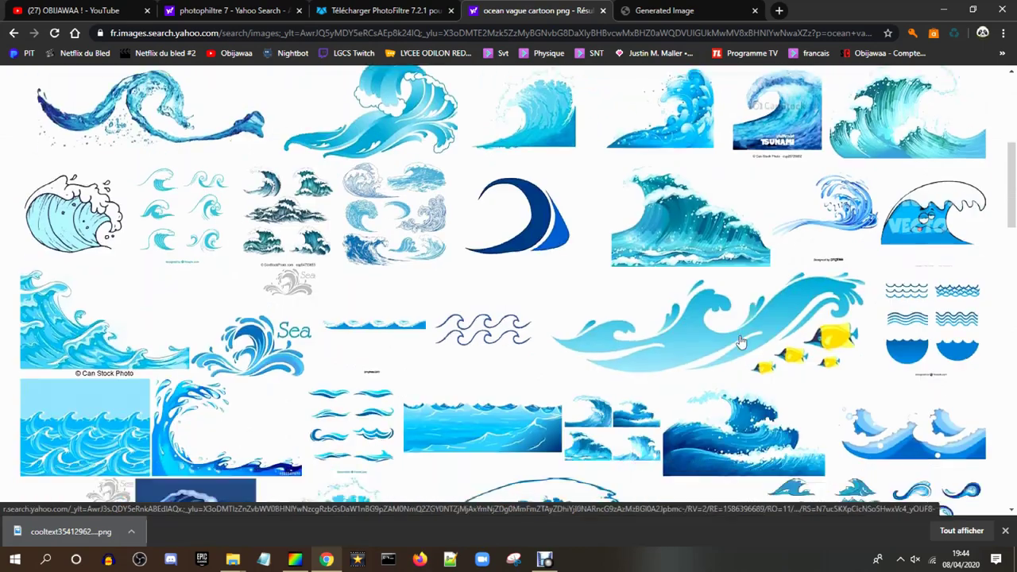
pyautogui.scroll(-2, 746, 367)
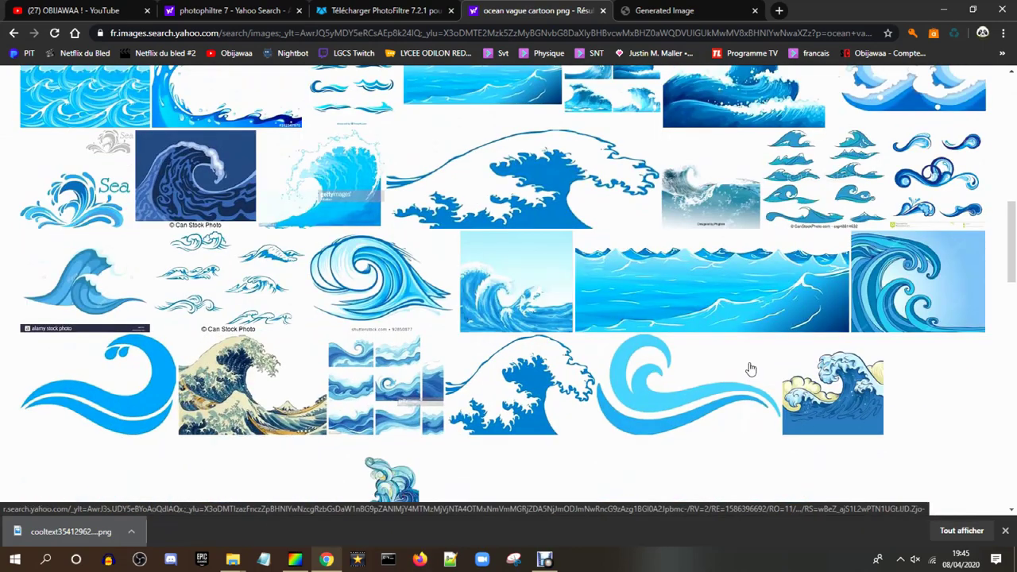
pyautogui.click(681, 300)
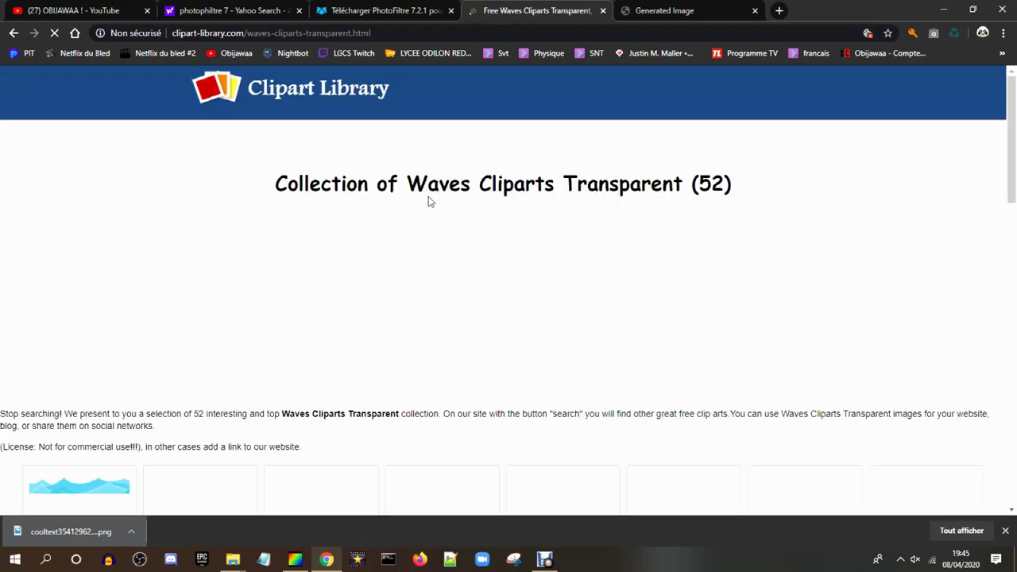
# Step: Look through the Clipart Library wave collection, open the teal-and-blue five-crest wave strip and close the collection page
pyautogui.scroll(-3, 436, 205)
pyautogui.scroll(3, 438, 206)
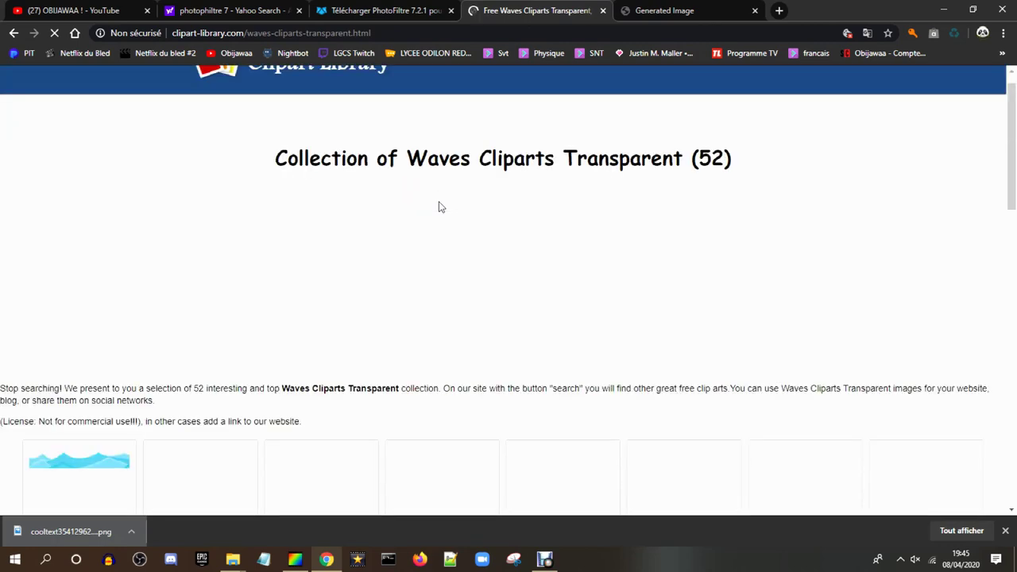
pyautogui.scroll(-3, 435, 205)
pyautogui.scroll(1, 433, 210)
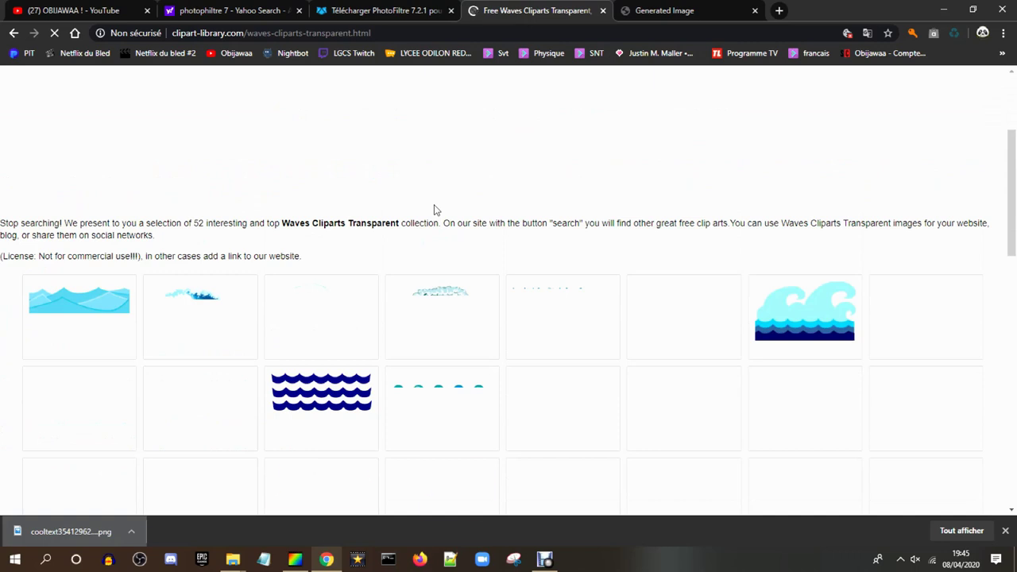
pyautogui.scroll(3, 434, 210)
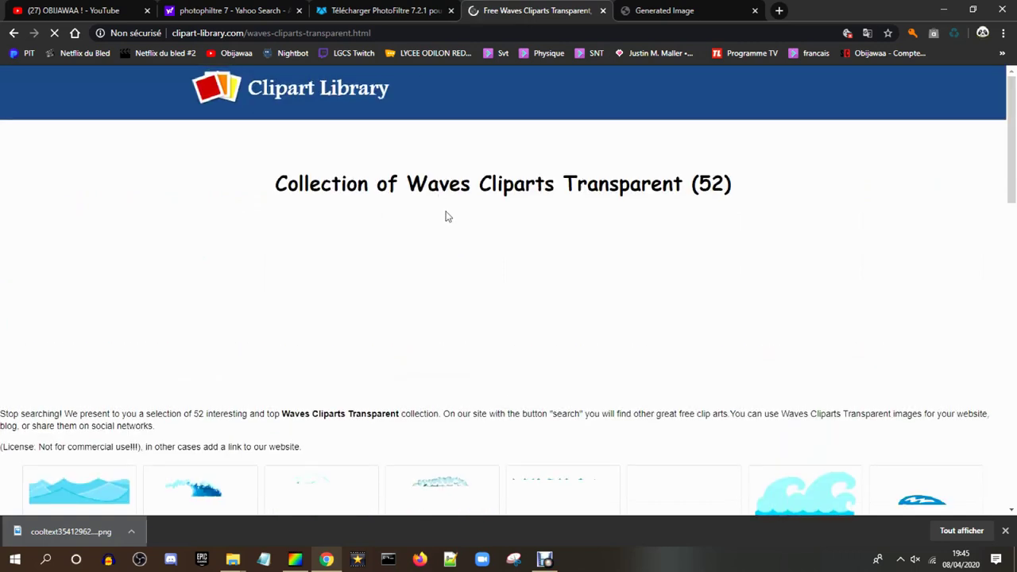
pyautogui.scroll(-1, 509, 221)
pyautogui.scroll(-2, 456, 262)
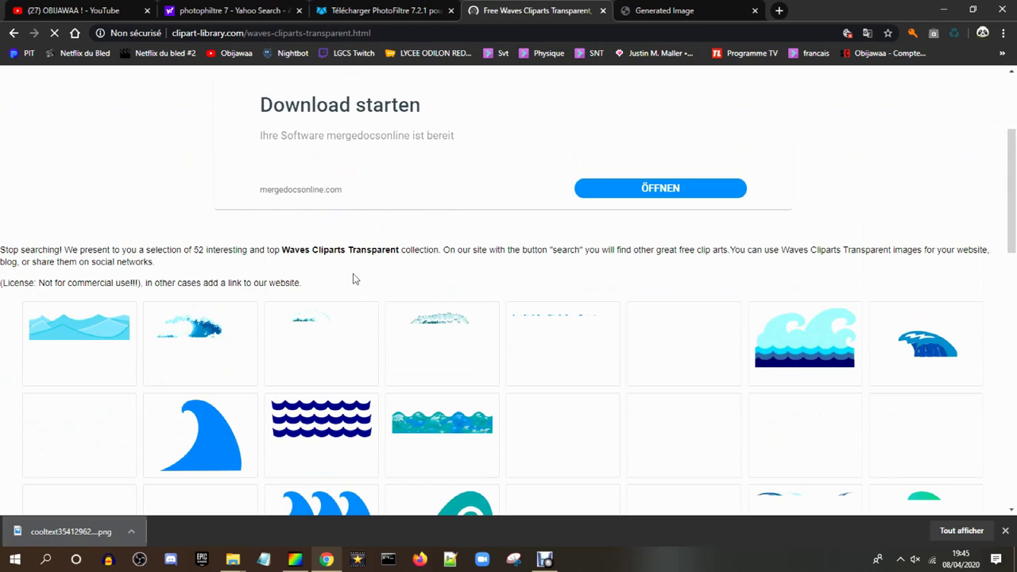
pyautogui.scroll(-3, 565, 244)
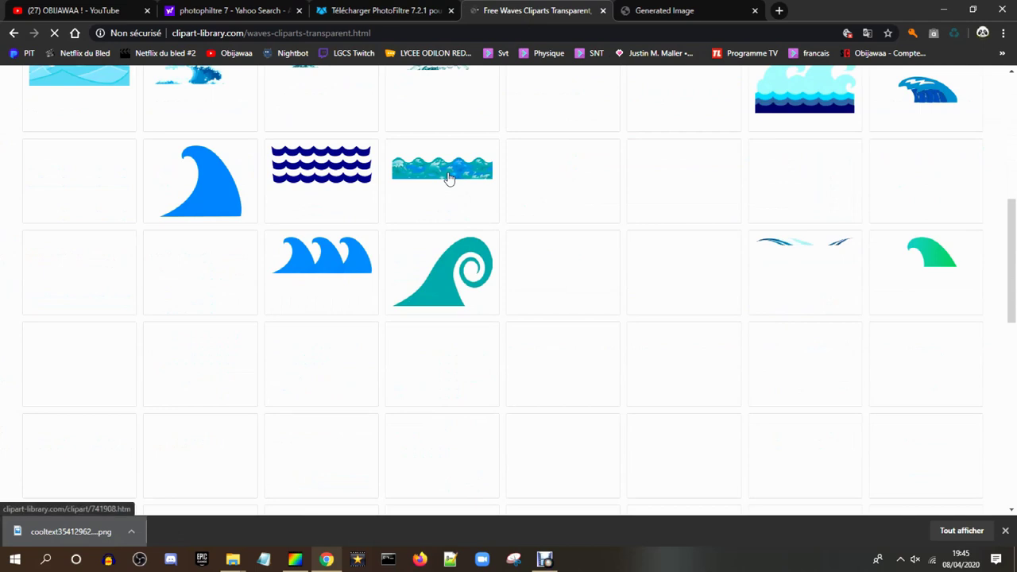
pyautogui.click(451, 180)
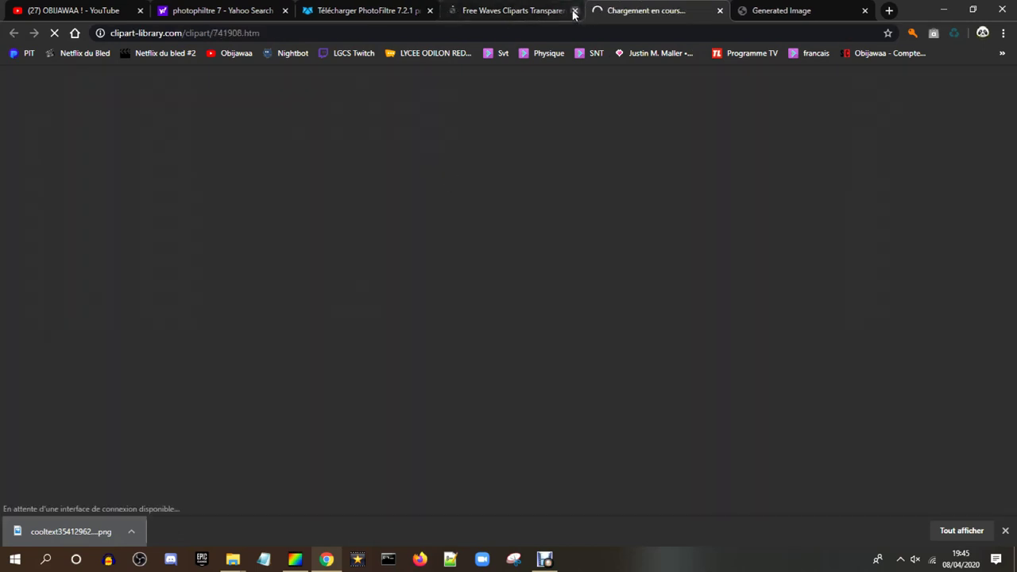
pyautogui.click(573, 11)
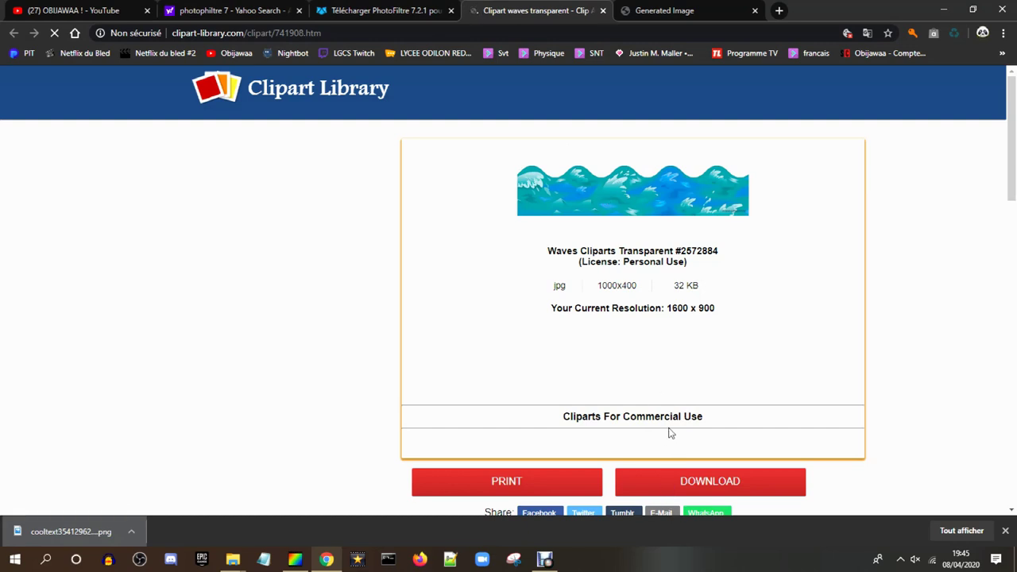
# Step: Copy the teal-and-blue wave clipart image from its Clipart Library page
pyautogui.scroll(-2, 688, 479)
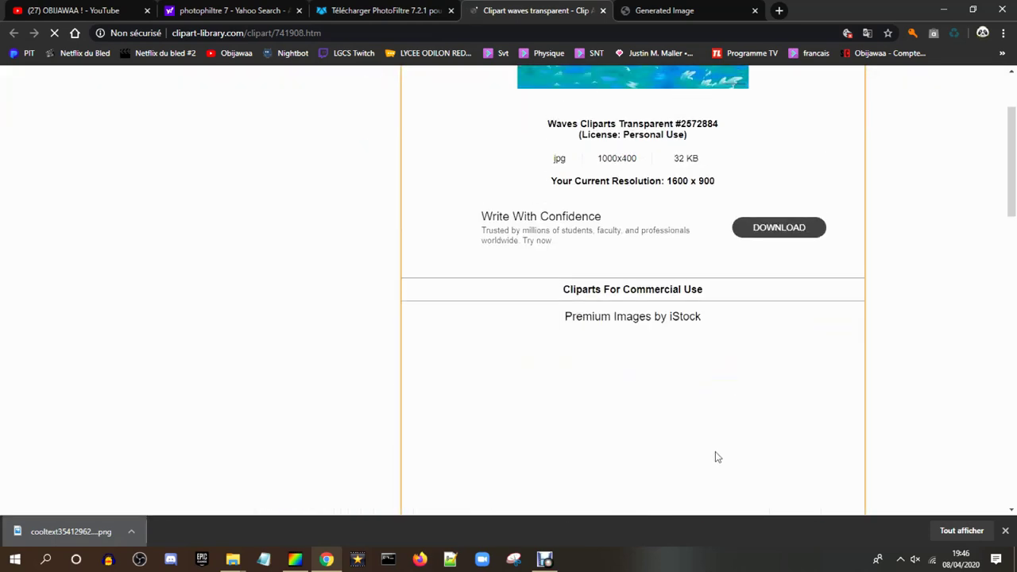
pyautogui.scroll(2, 717, 439)
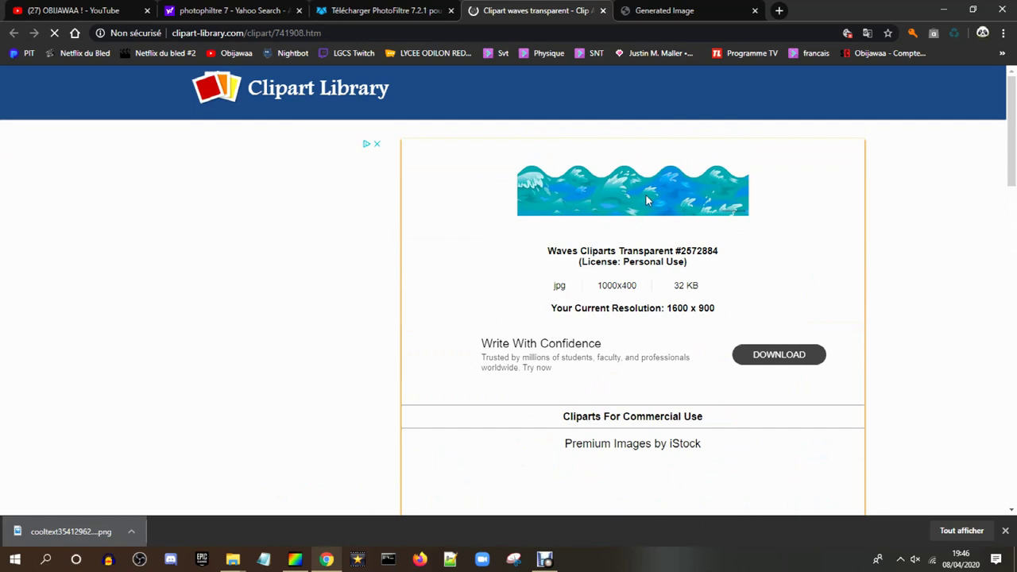
pyautogui.rightClick(644, 197)
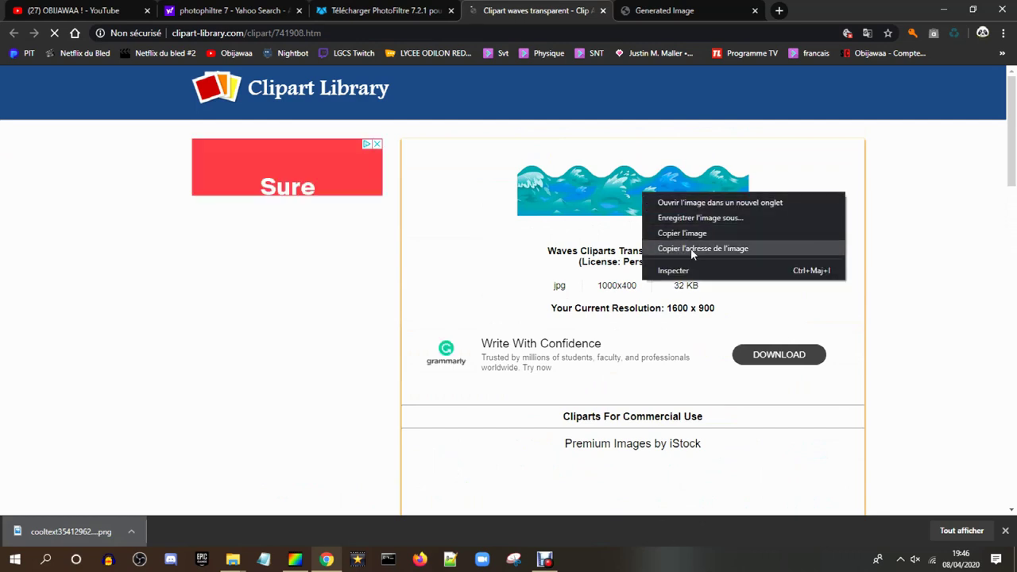
pyautogui.click(696, 272)
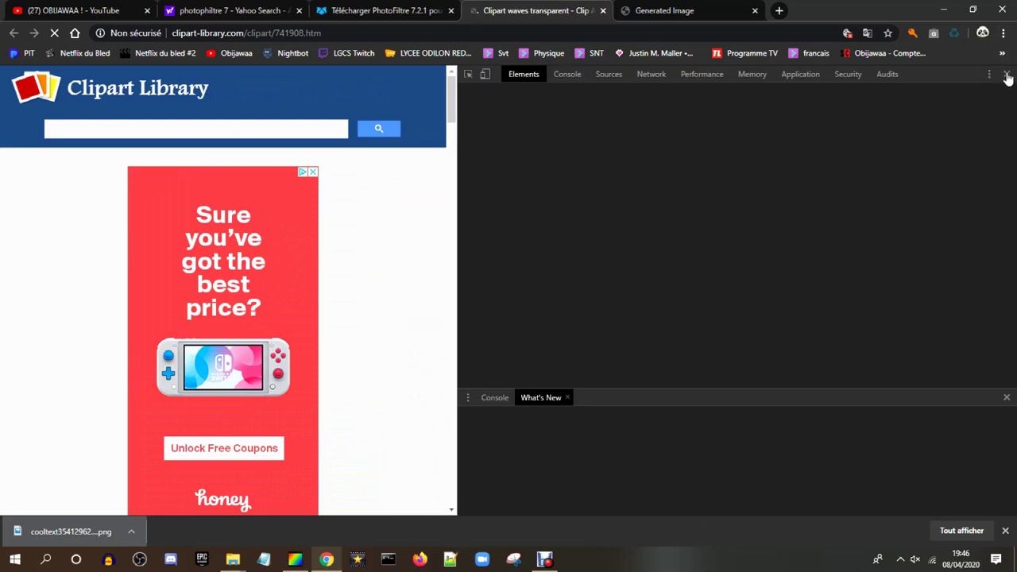
pyautogui.click(1007, 74)
pyautogui.rightClick(640, 252)
pyautogui.rightClick(640, 227)
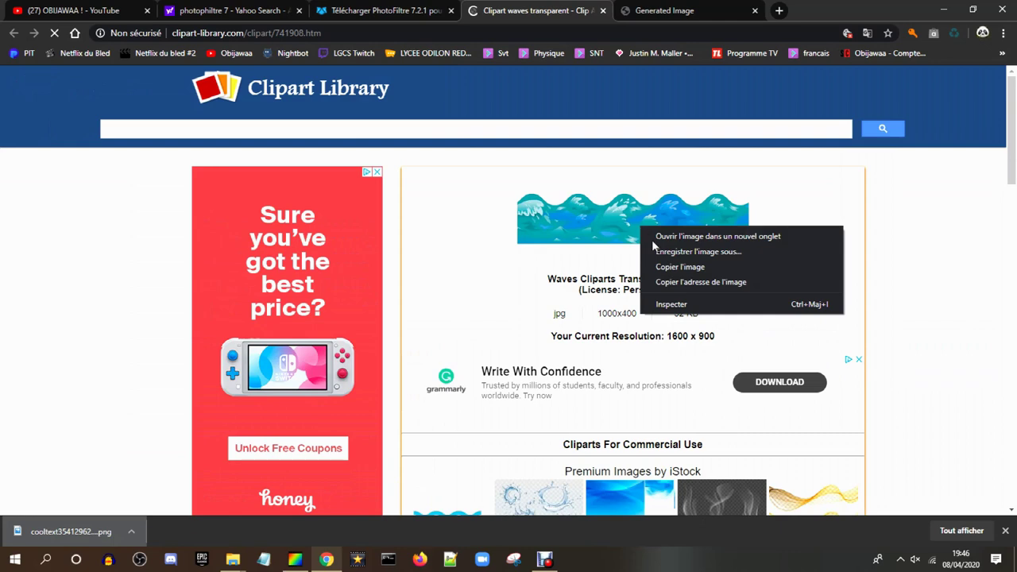
pyautogui.click(672, 267)
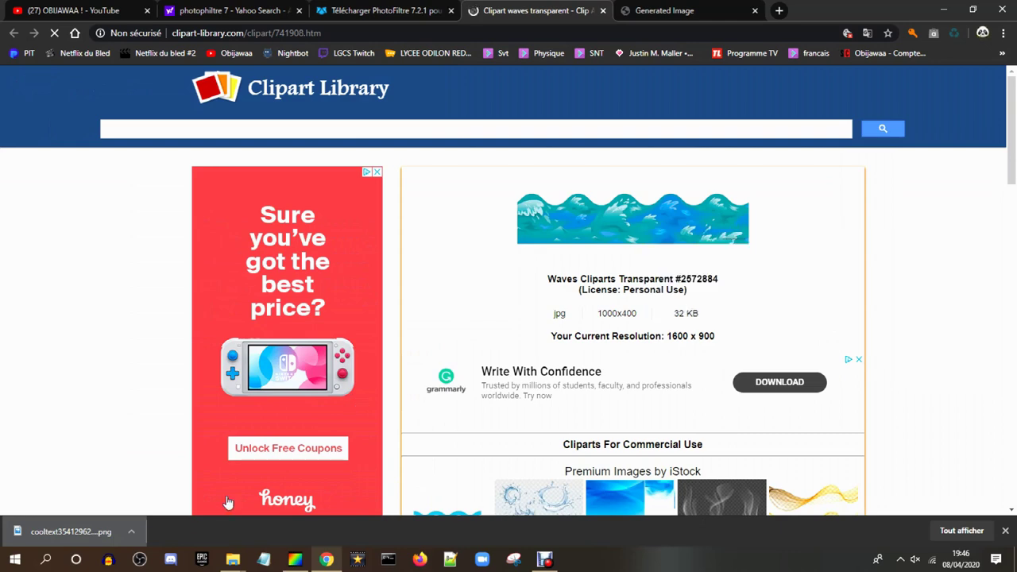
# Step: Switch to PhotoFiltre 7, paste the wave image as a new layer on the banner and shift it slightly to the left
pyautogui.click(295, 560)
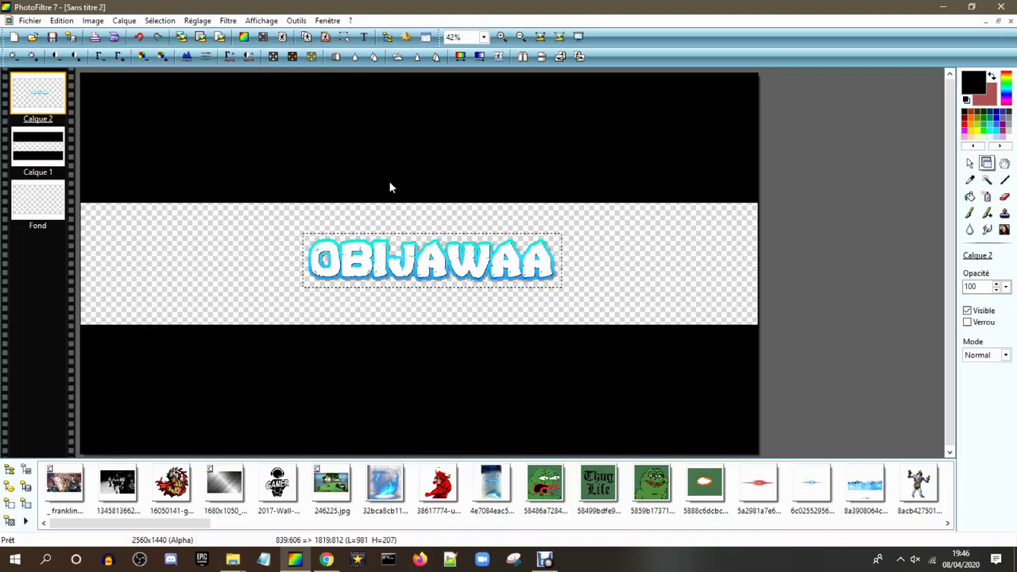
pyautogui.click(969, 163)
pyautogui.rightClick(599, 205)
pyautogui.click(652, 272)
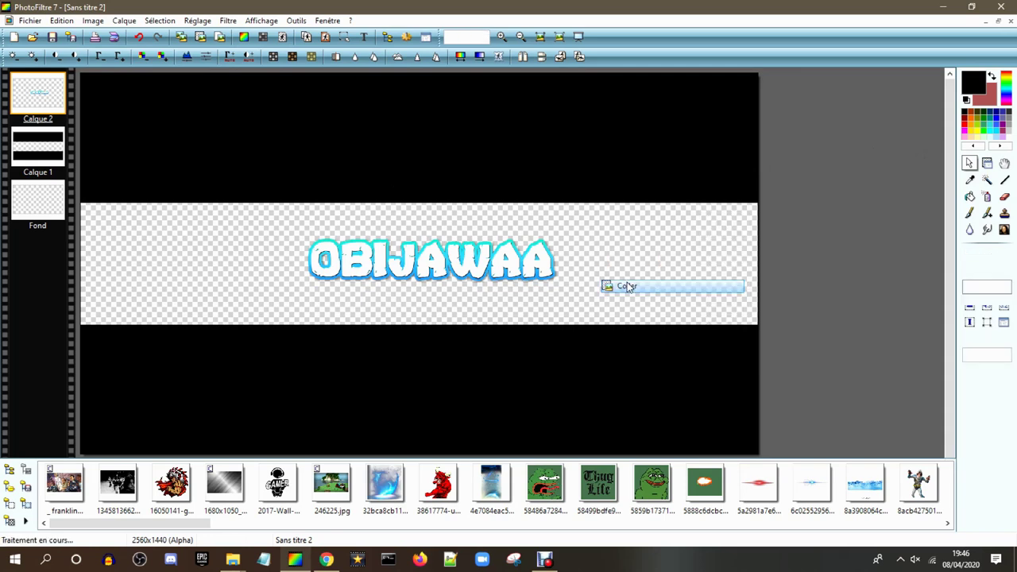
pyautogui.moveTo(503, 242); pyautogui.dragTo(493, 241)
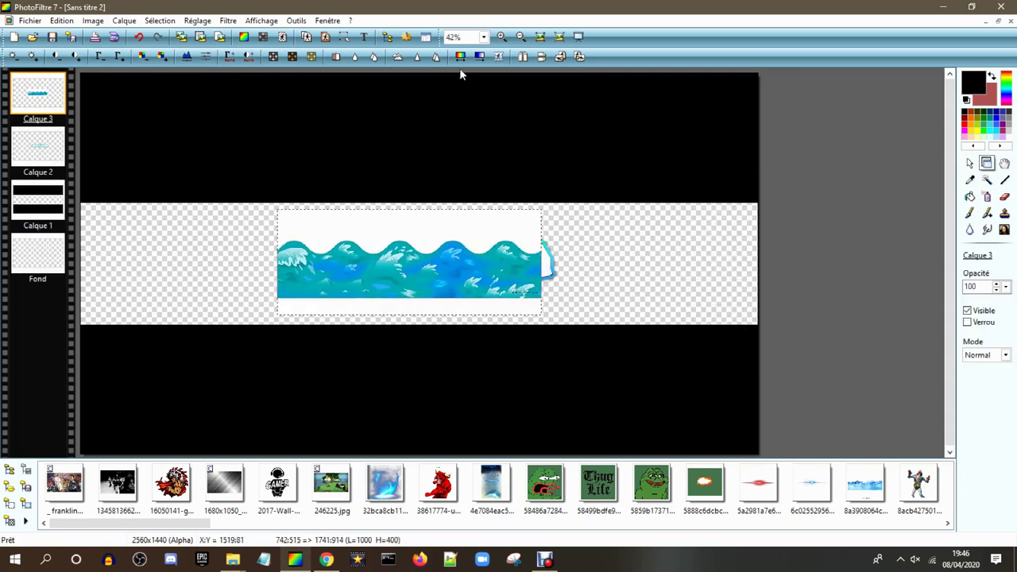
# Step: Fill the white areas above and below the waves with bright green at tolerance 100 and opacity 100
pyautogui.click(970, 196)
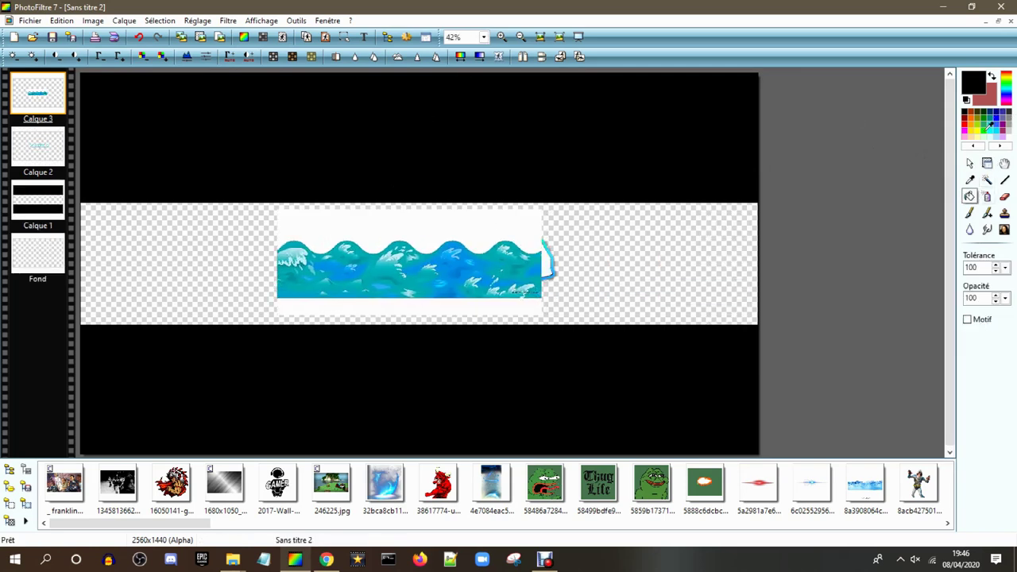
pyautogui.click(987, 125)
pyautogui.click(508, 220)
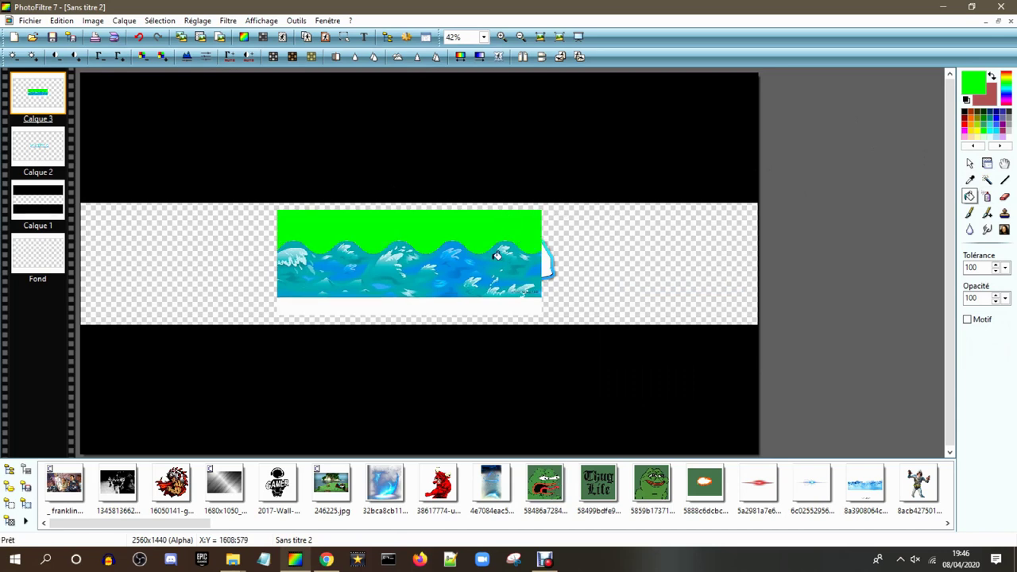
pyautogui.click(474, 305)
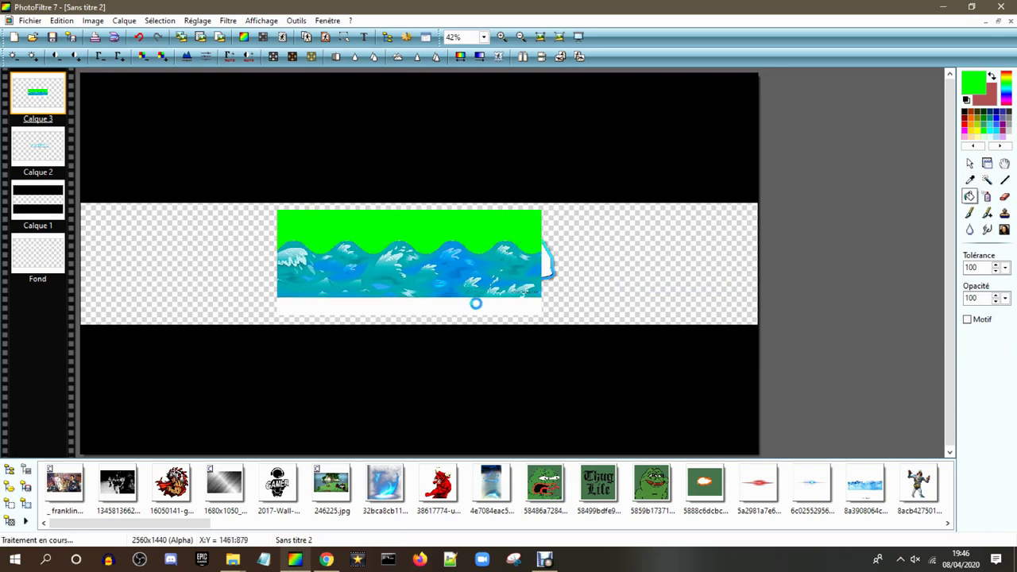
# Step: Make the green areas of the wave layer transparent, with tolerance 100 and opacity 0%
pyautogui.click(283, 38)
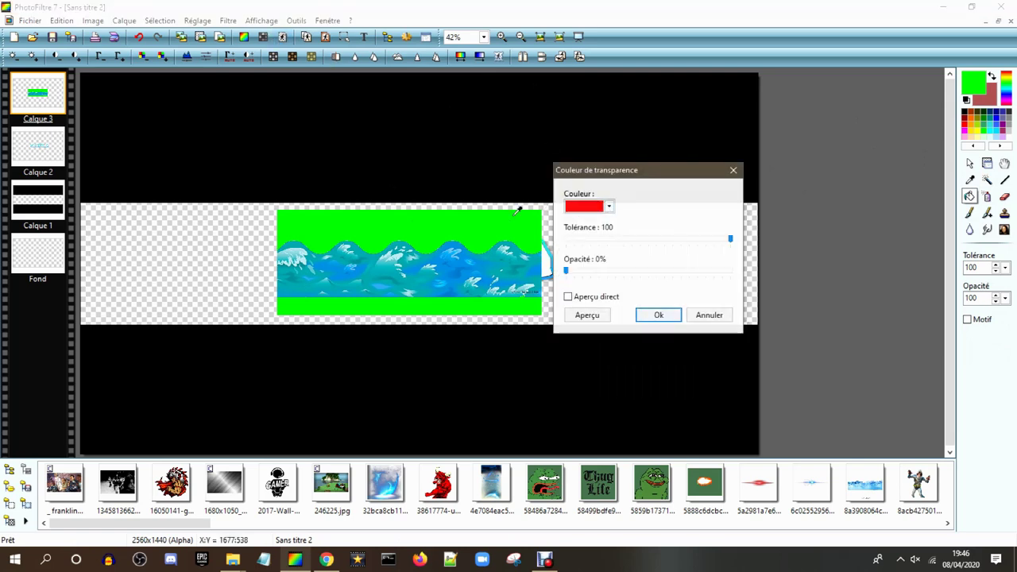
pyautogui.click(397, 216)
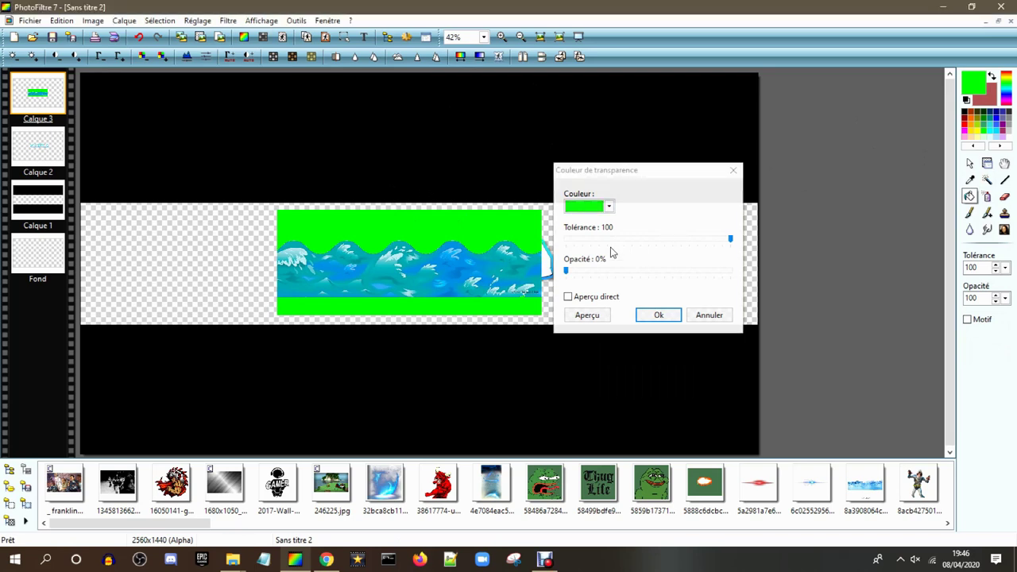
pyautogui.click(657, 315)
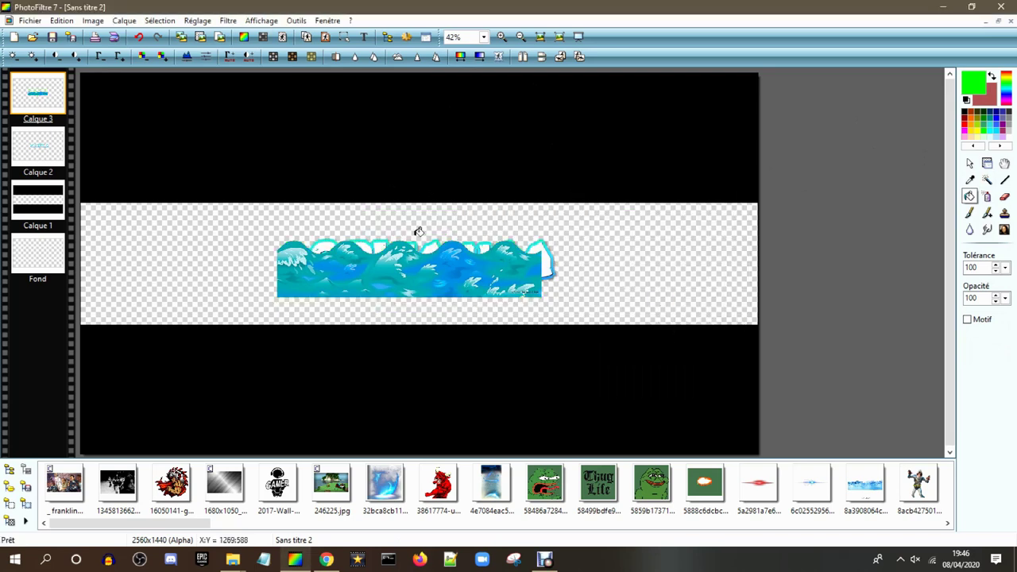
# Step: Move the wave layer to the lower left of the transparent band so its first wave meets the banner's left edge
pyautogui.click(986, 163)
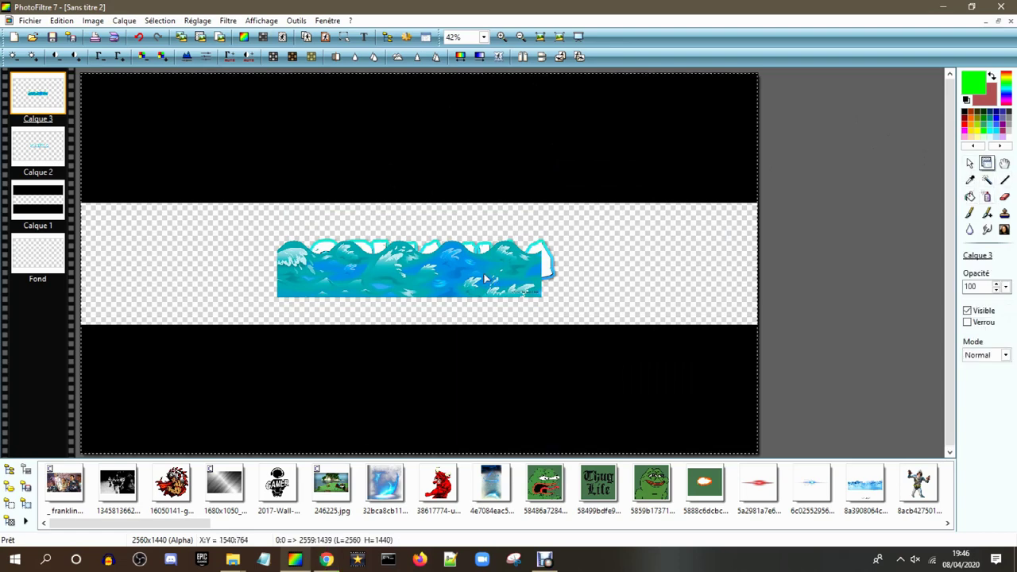
pyautogui.moveTo(483, 273); pyautogui.dragTo(380, 310)
pyautogui.moveTo(268, 310); pyautogui.dragTo(98, 311)
# Step: Duplicate the wave layer twice and line the copies up end to end across the full banner width
pyautogui.rightClick(217, 319)
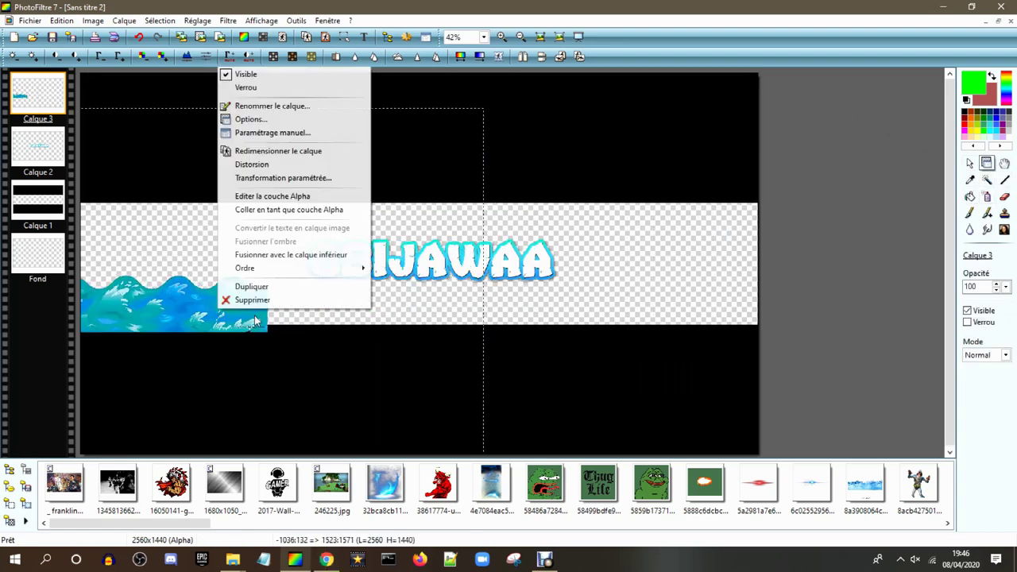
pyautogui.click(251, 287)
pyautogui.moveTo(477, 300)
pyautogui.mouseDown()
pyautogui.moveTo(499, 302)
pyautogui.moveTo(479, 311)
pyautogui.mouseUp()
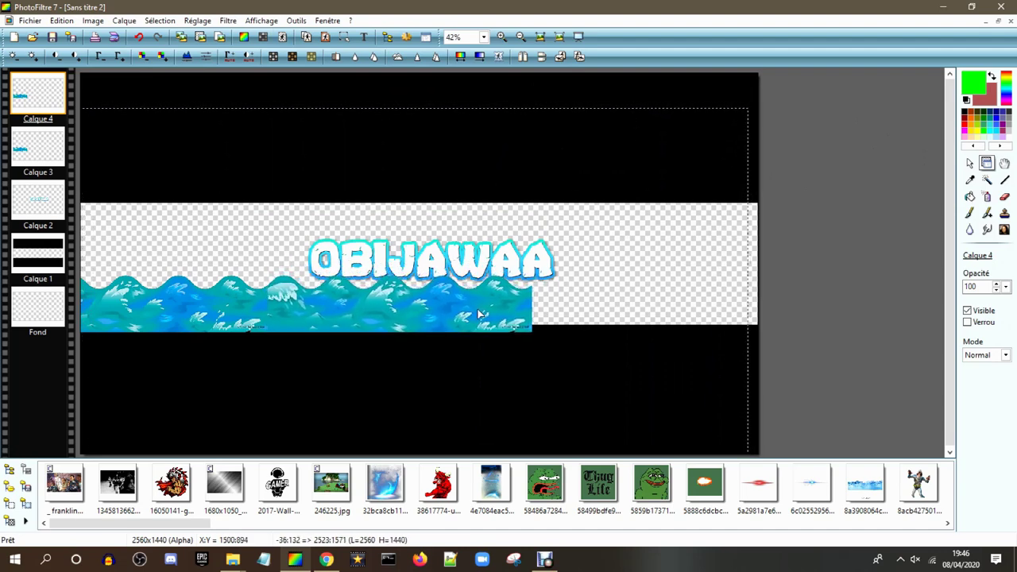
pyautogui.rightClick(433, 315)
pyautogui.click(457, 292)
pyautogui.moveTo(615, 313); pyautogui.dragTo(663, 324)
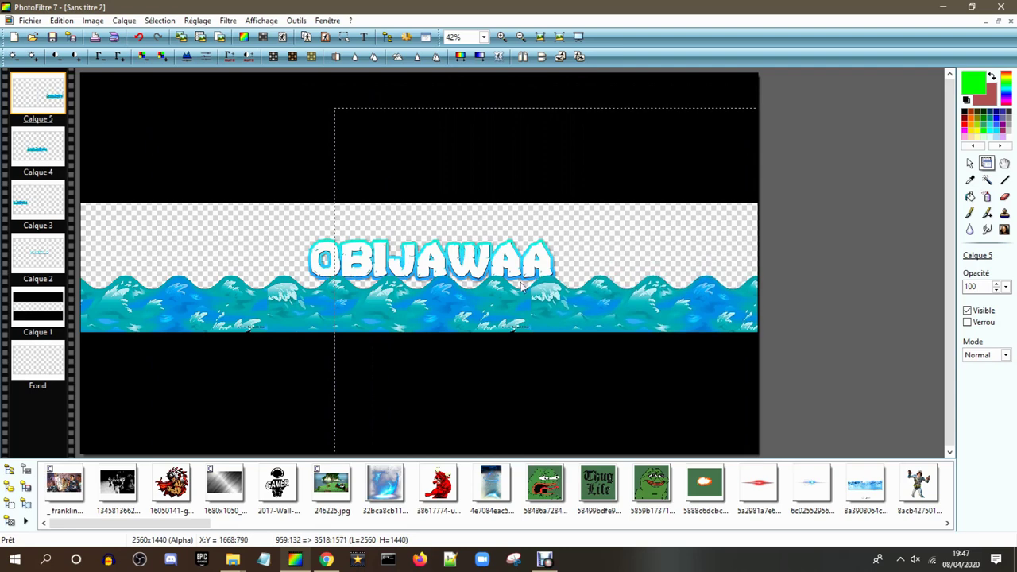
# Step: Merge the three wave layers into a single layer
pyautogui.rightClick(35, 112)
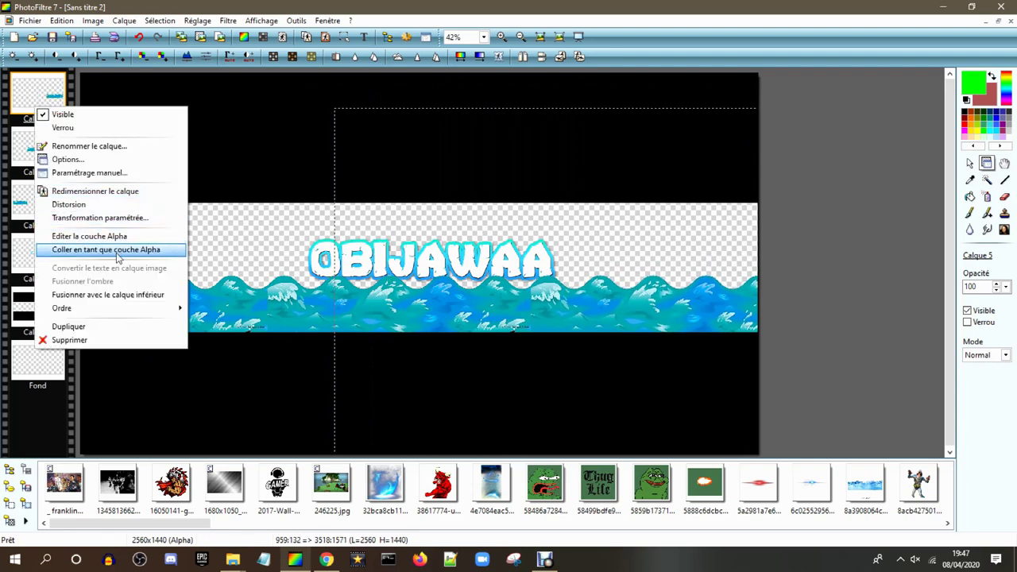
pyautogui.click(119, 294)
pyautogui.rightClick(38, 97)
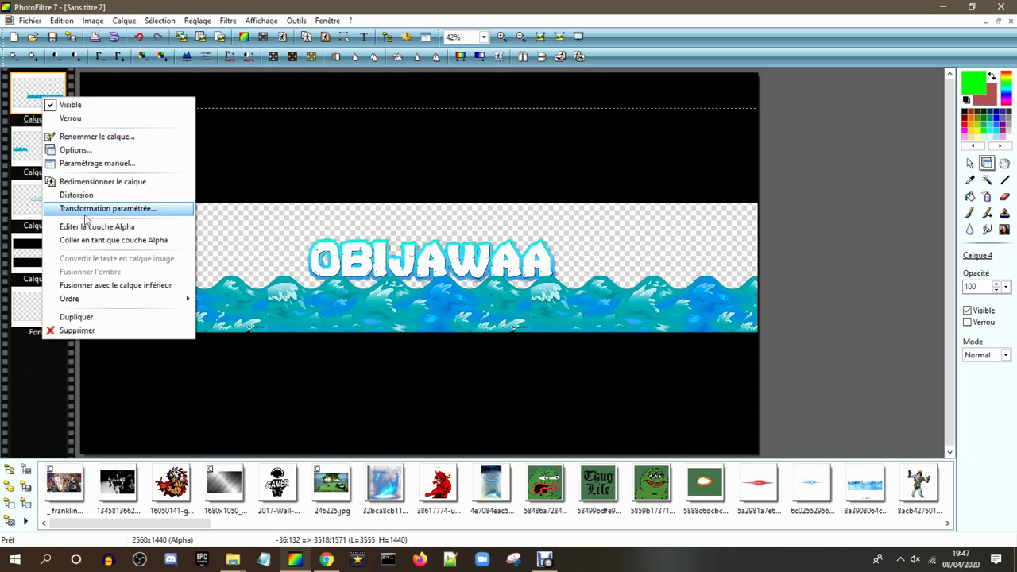
pyautogui.click(132, 290)
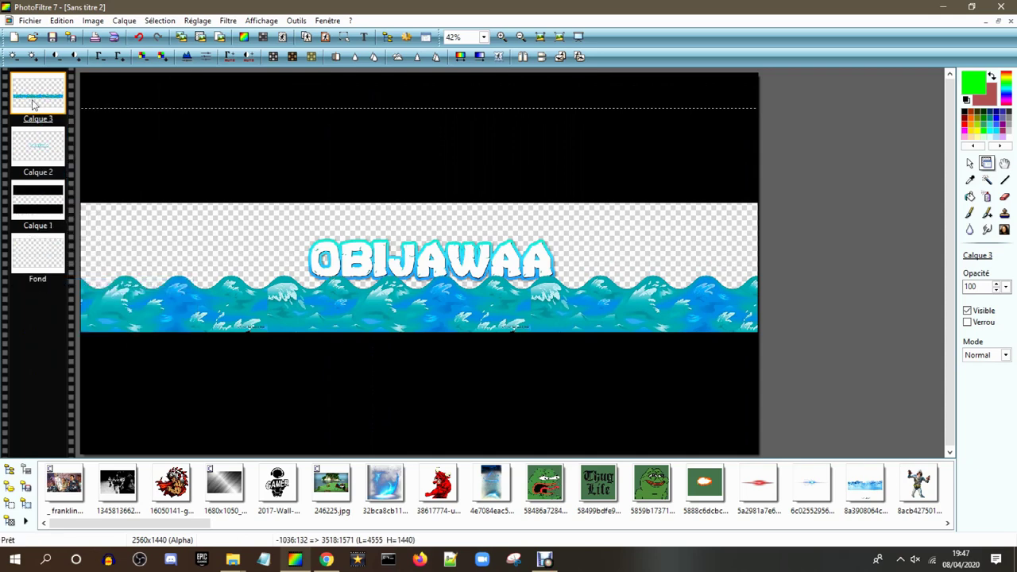
# Step: Duplicate the merged wave layer, place the copy behind the original and offset it up and to the right as a second wave row
pyautogui.rightClick(31, 99)
pyautogui.click(137, 318)
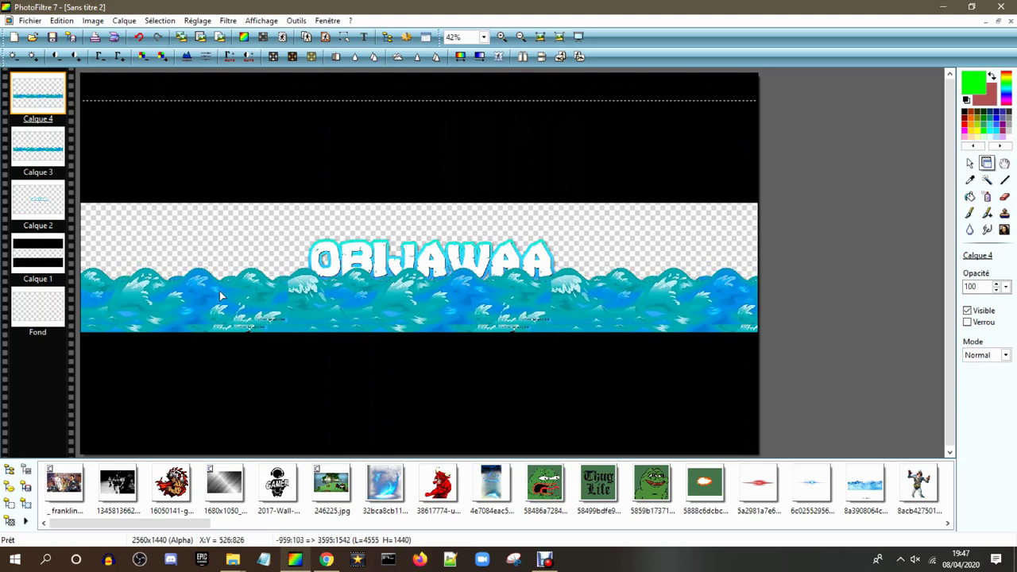
pyautogui.click(39, 132)
pyautogui.moveTo(27, 106); pyautogui.dragTo(52, 160)
pyautogui.click(41, 94)
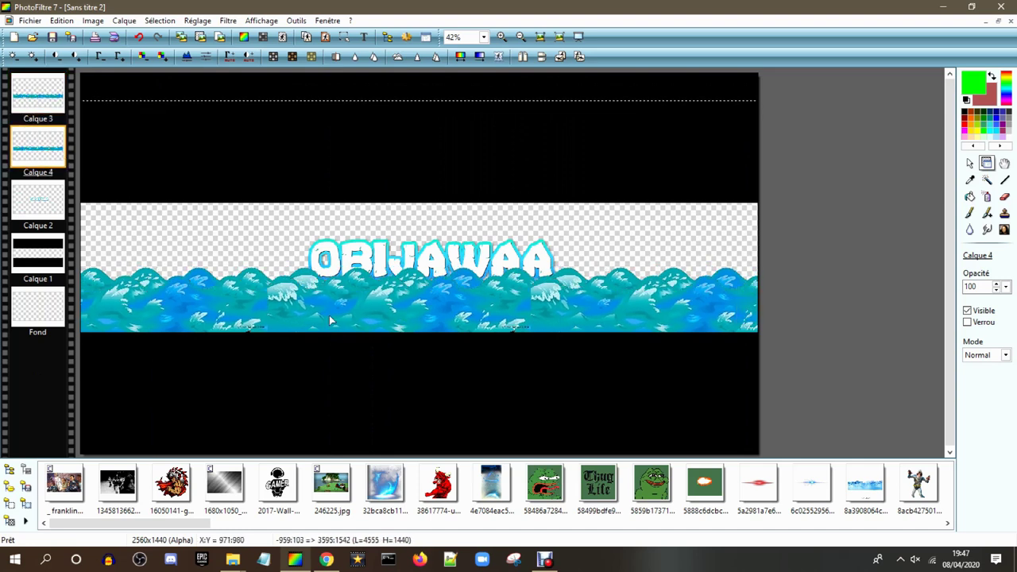
pyautogui.moveTo(303, 280); pyautogui.dragTo(322, 274)
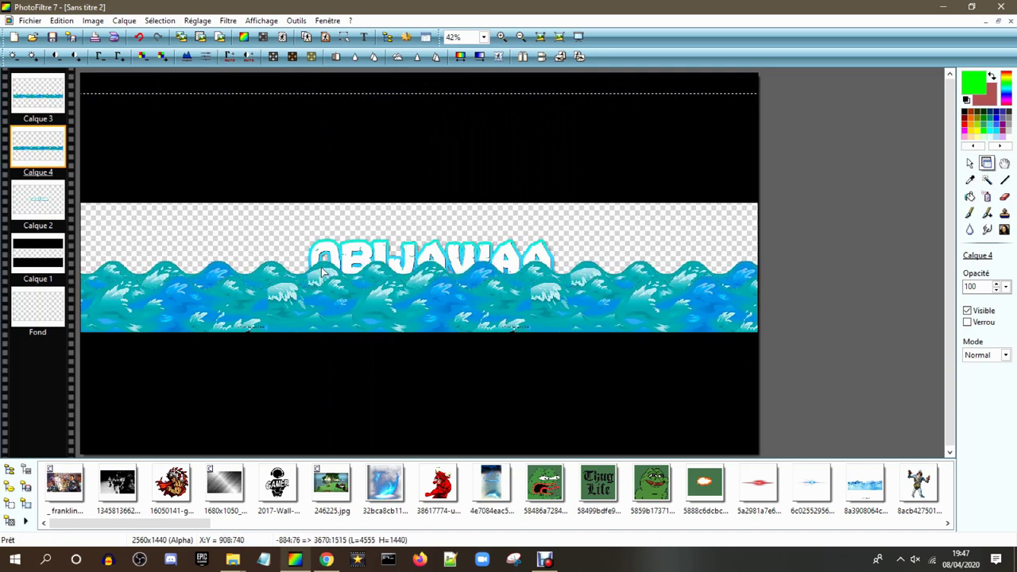
# Step: Bring the OBIJAWAA logo layer in front of both wave layers and nudge it slightly down
pyautogui.click(44, 212)
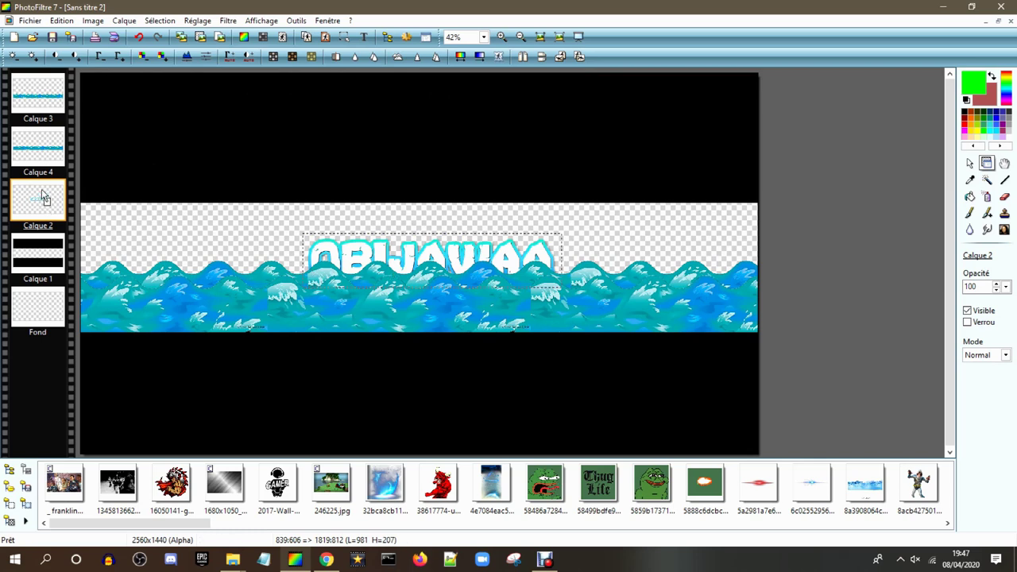
pyautogui.moveTo(66, 83); pyautogui.dragTo(63, 83)
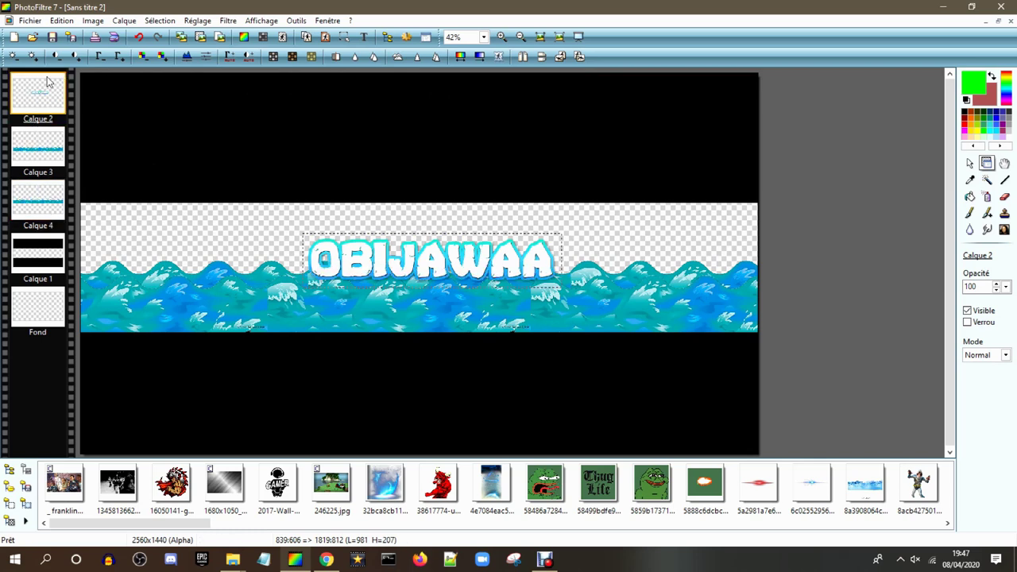
pyautogui.moveTo(435, 266); pyautogui.dragTo(441, 268)
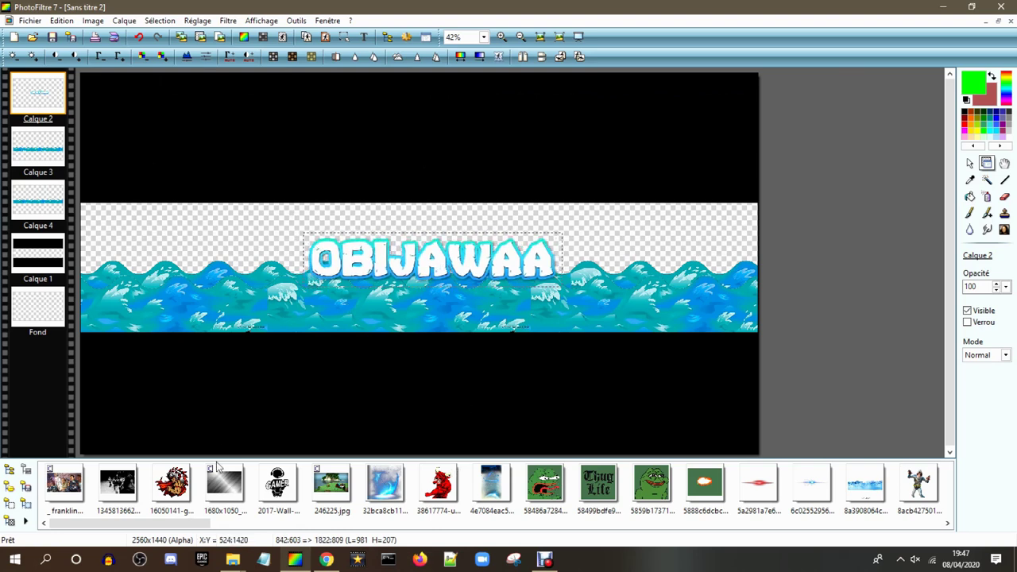
pyautogui.moveTo(140, 519); pyautogui.dragTo(178, 521)
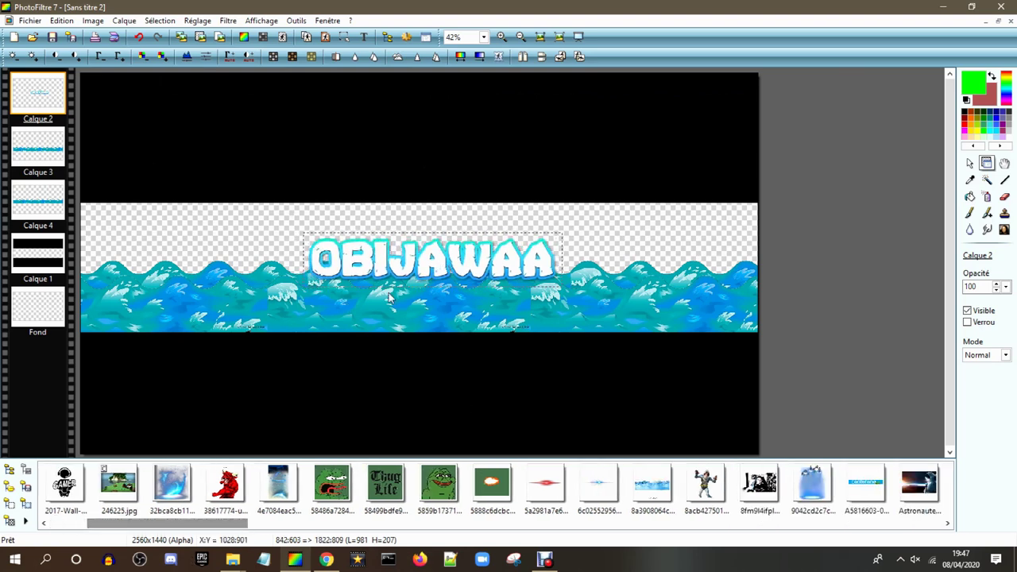
pyautogui.moveTo(448, 268); pyautogui.dragTo(447, 270)
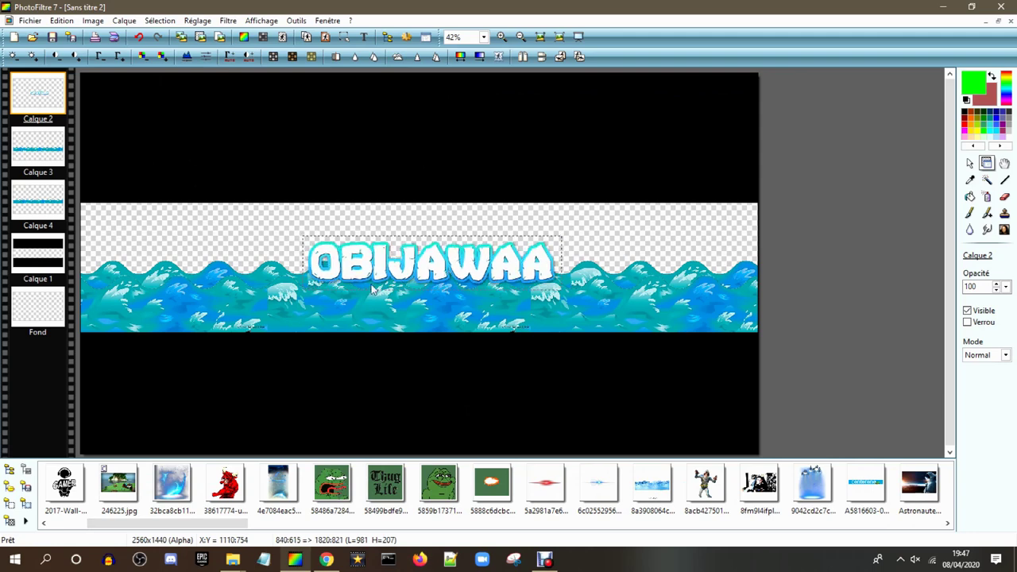
# Step: Add the shark-suit character image as a new layer, shrink it to about 616 x 616 pixels and place it beside the logo's O
pyautogui.moveTo(687, 472); pyautogui.dragTo(464, 255)
pyautogui.moveTo(405, 248); pyautogui.dragTo(227, 248)
pyautogui.rightClick(254, 242)
pyautogui.click(326, 327)
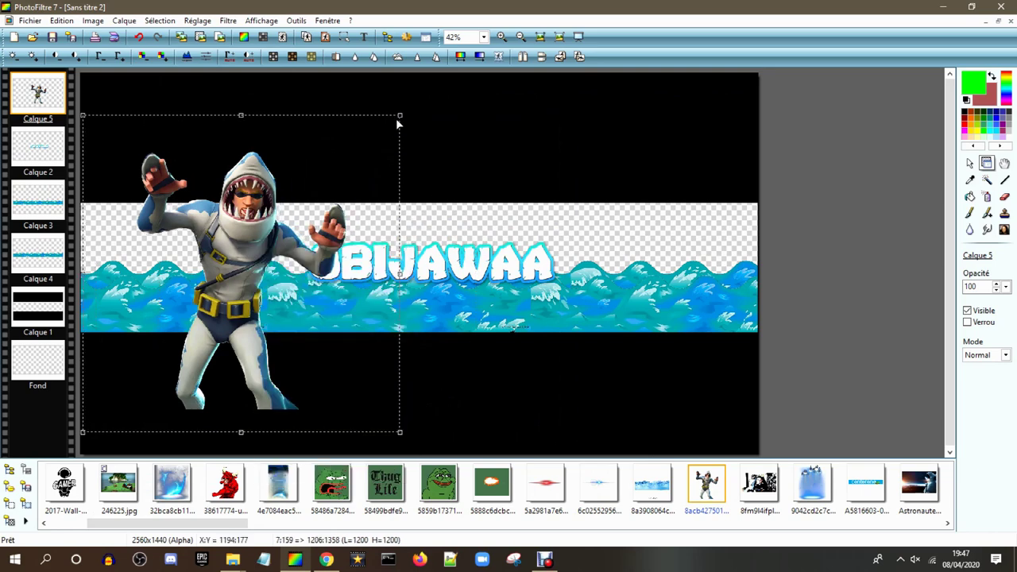
pyautogui.moveTo(399, 116); pyautogui.dragTo(209, 318)
pyautogui.moveTo(153, 366); pyautogui.dragTo(284, 253)
pyautogui.moveTo(339, 205)
pyautogui.mouseDown()
pyautogui.moveTo(378, 185)
pyautogui.moveTo(352, 173)
pyautogui.moveTo(347, 187)
pyautogui.mouseUp()
pyautogui.rightClick(251, 265)
pyautogui.click(284, 273)
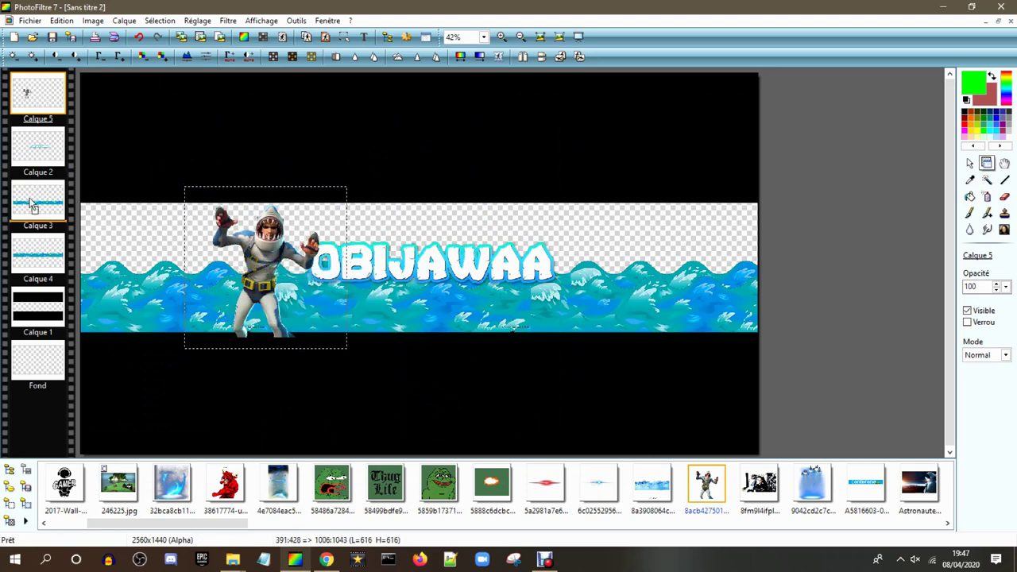
# Step: Place the shark character layer between the two wave layers and bring the black bands layer to the top of the stack
pyautogui.moveTo(39, 215); pyautogui.dragTo(39, 216)
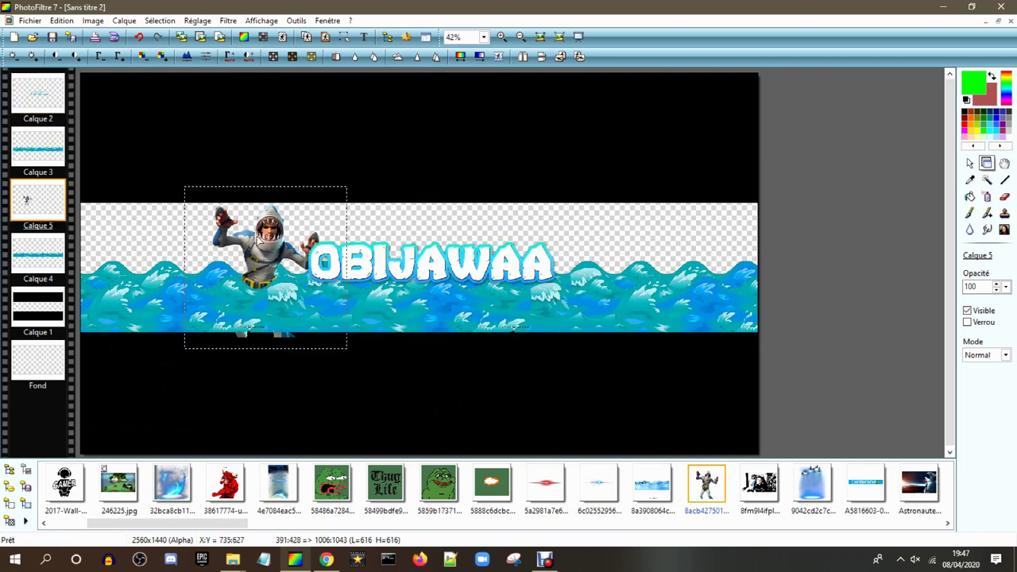
pyautogui.moveTo(267, 238)
pyautogui.mouseDown()
pyautogui.moveTo(255, 231)
pyautogui.moveTo(264, 227)
pyautogui.moveTo(275, 240)
pyautogui.moveTo(269, 232)
pyautogui.mouseUp()
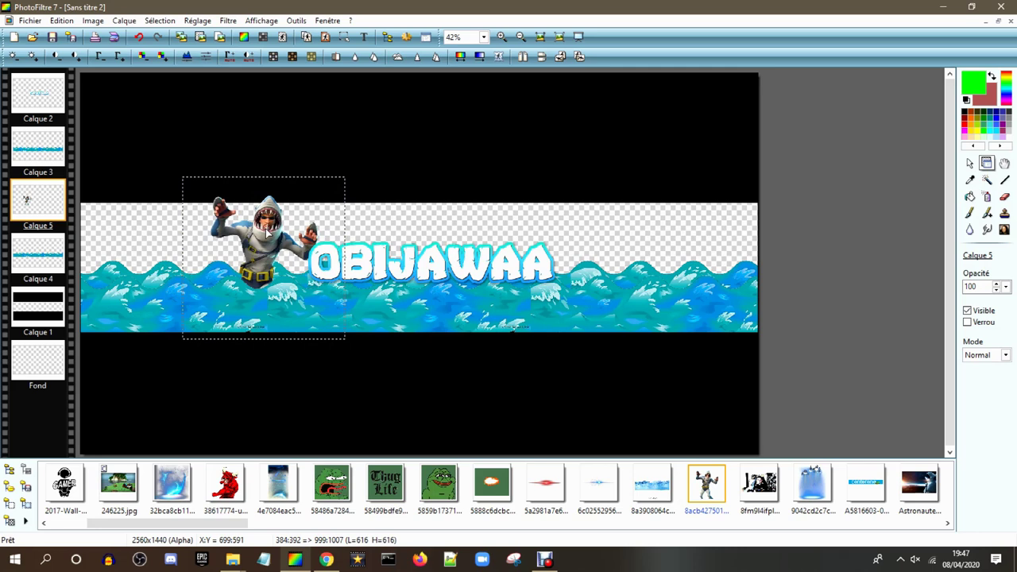
pyautogui.click(50, 315)
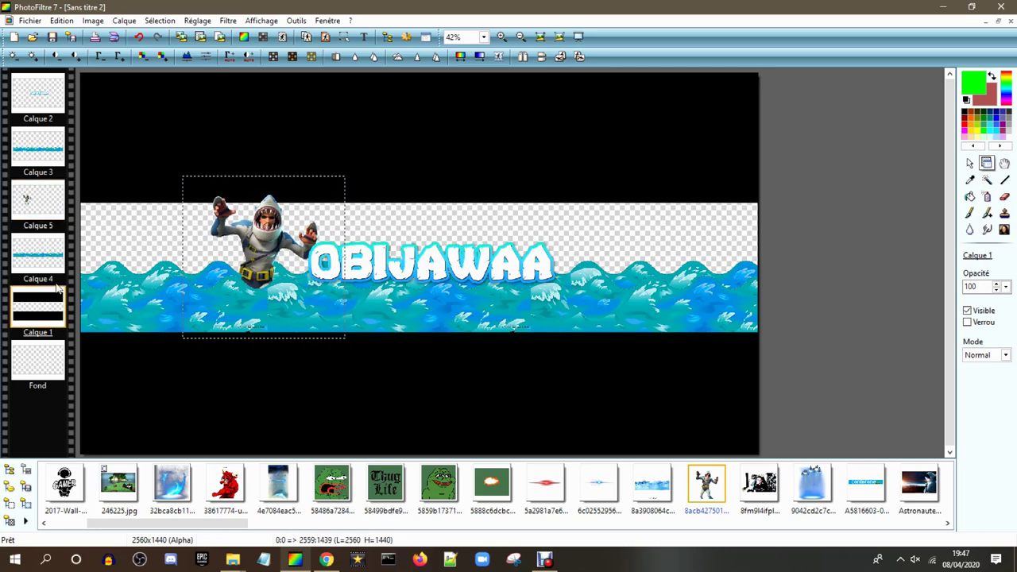
pyautogui.moveTo(37, 254); pyautogui.dragTo(51, 275)
pyautogui.click(49, 318)
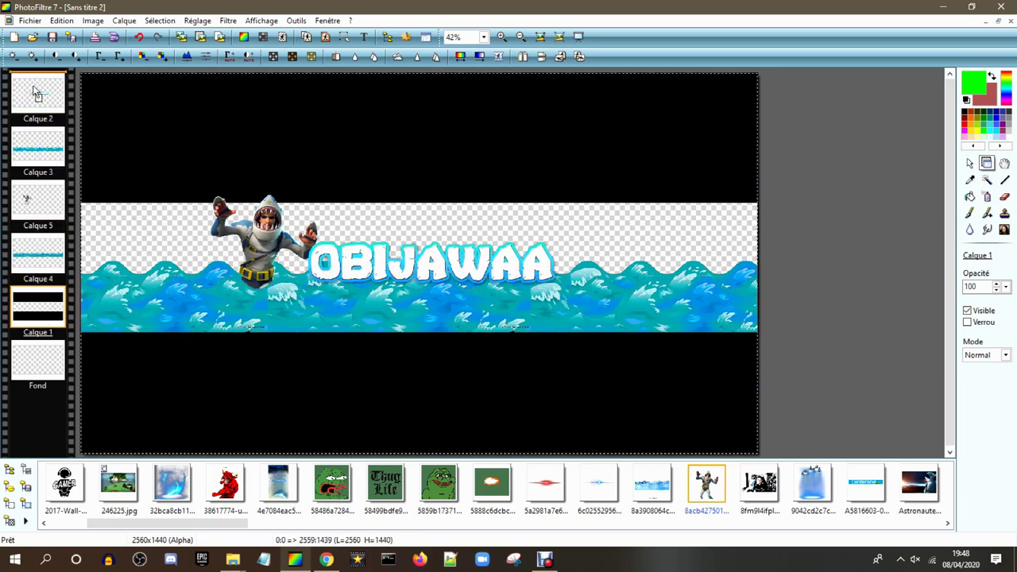
pyautogui.moveTo(36, 93); pyautogui.dragTo(34, 91)
# Step: Lower the shark character so it fits inside the band and shift the OBIJAWAA logo slightly to the left
pyautogui.moveTo(257, 229); pyautogui.dragTo(253, 246)
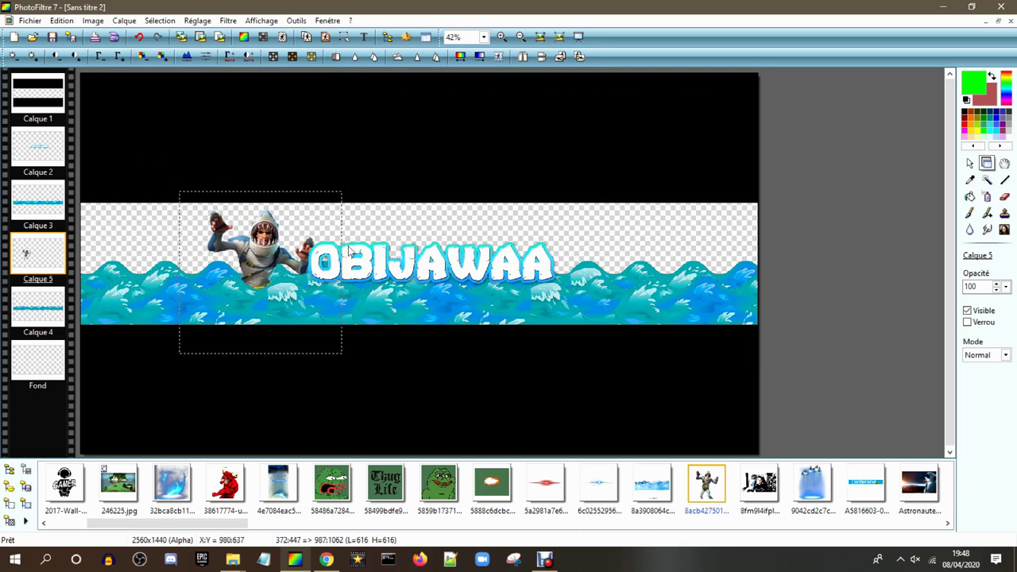
pyautogui.moveTo(370, 268)
pyautogui.mouseDown()
pyautogui.moveTo(384, 268)
pyautogui.moveTo(365, 266)
pyautogui.mouseUp()
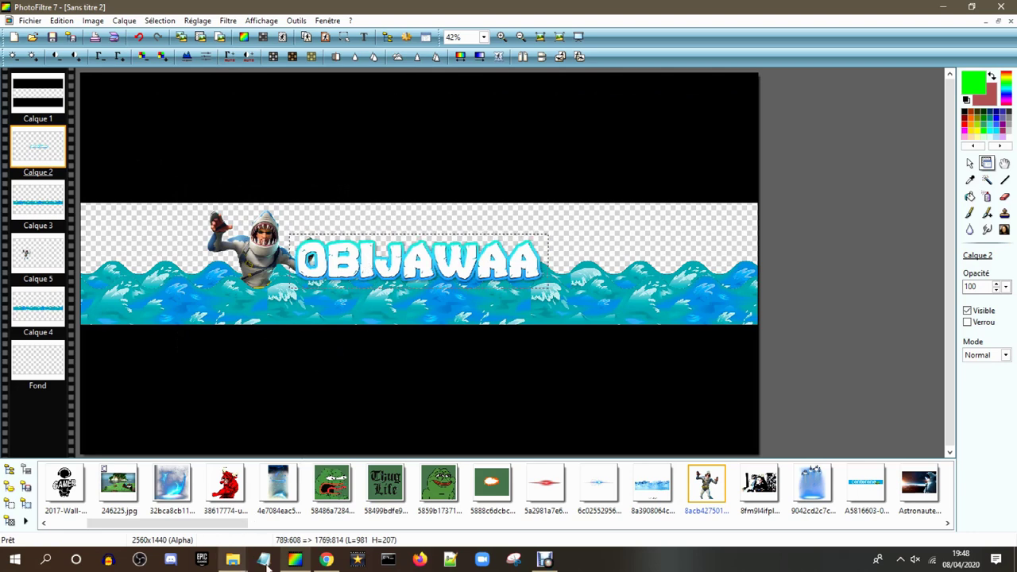
# Step: Switch to Chrome, search the web for "planche de surf png" and dismiss the downloads bar
pyautogui.click(323, 560)
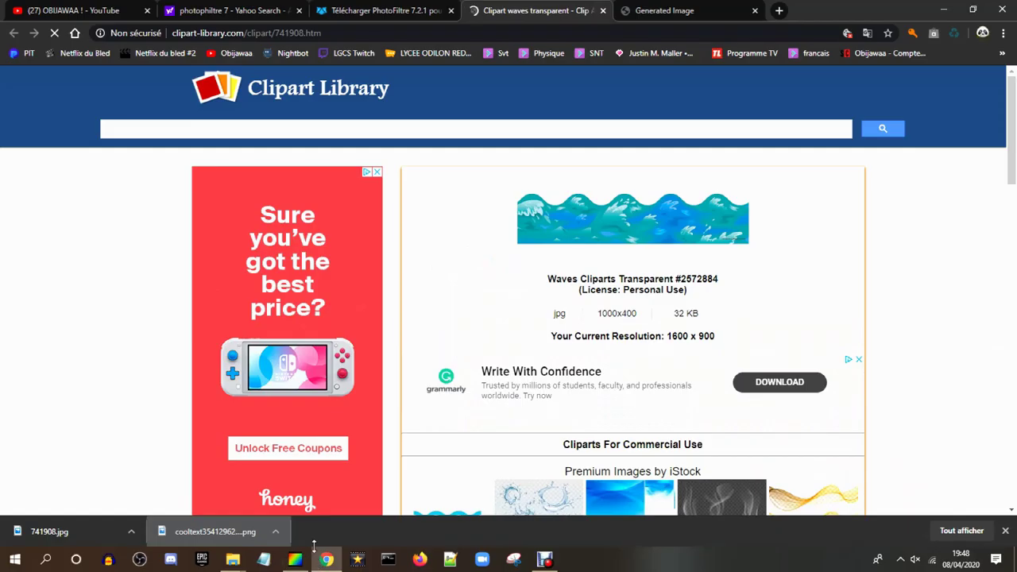
pyautogui.click(483, 35)
pyautogui.write('planc')
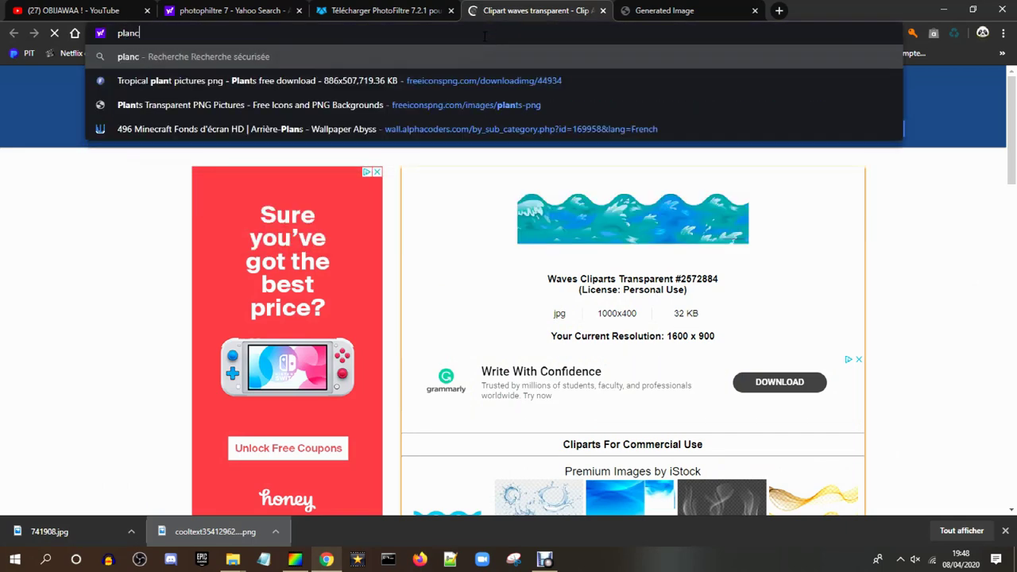
pyautogui.write('he de sur')
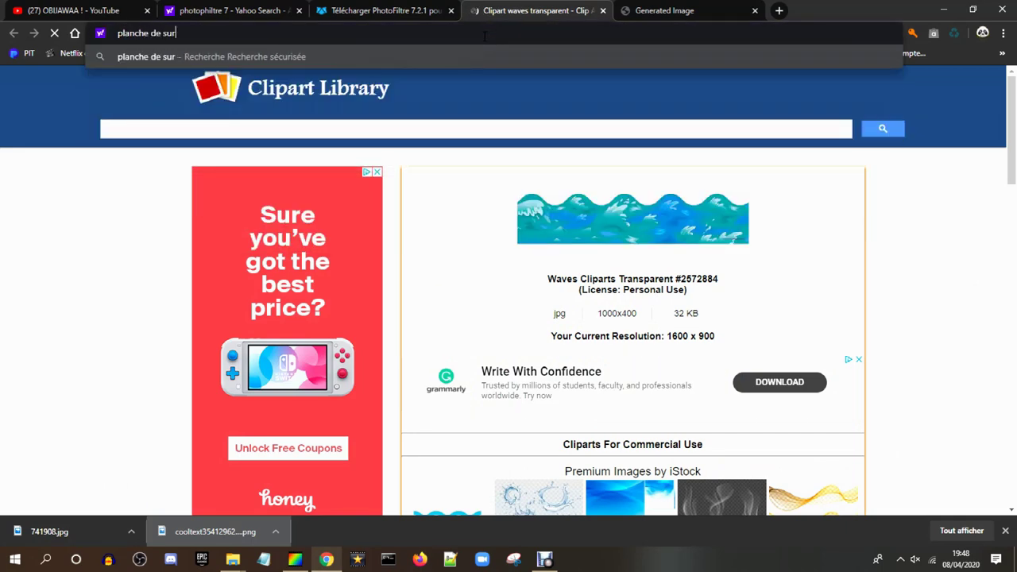
pyautogui.write('f png')
pyautogui.press('Return')
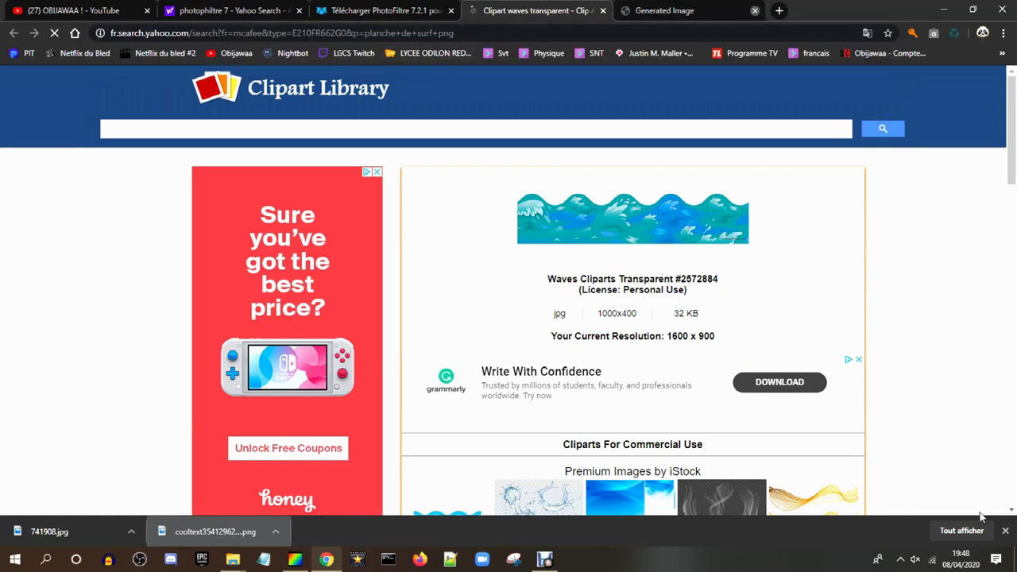
pyautogui.click(1005, 530)
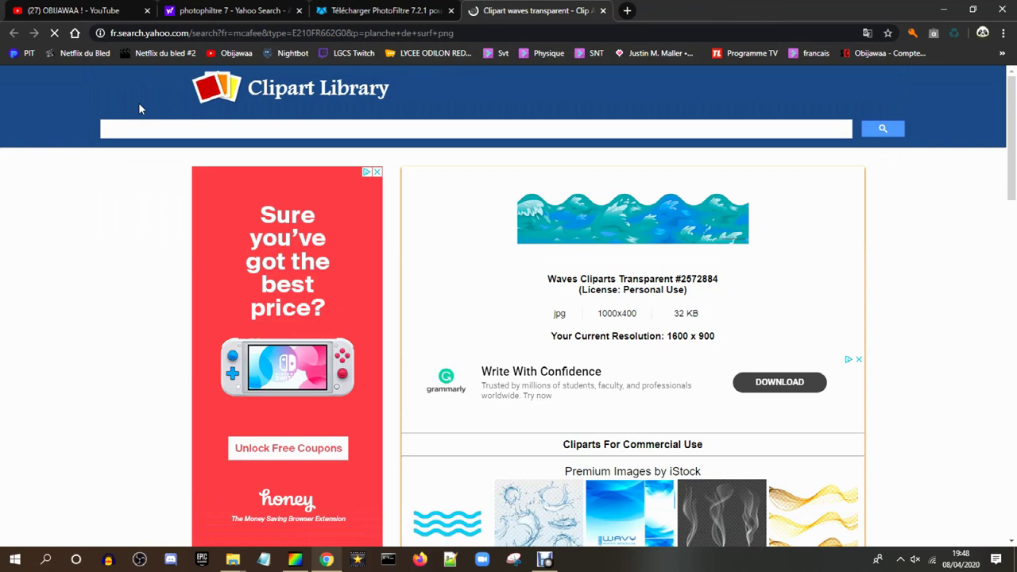
# Step: Switch back to PhotoFiltre 7 and add the straw hat image as a new layer over the logo
pyautogui.click(295, 559)
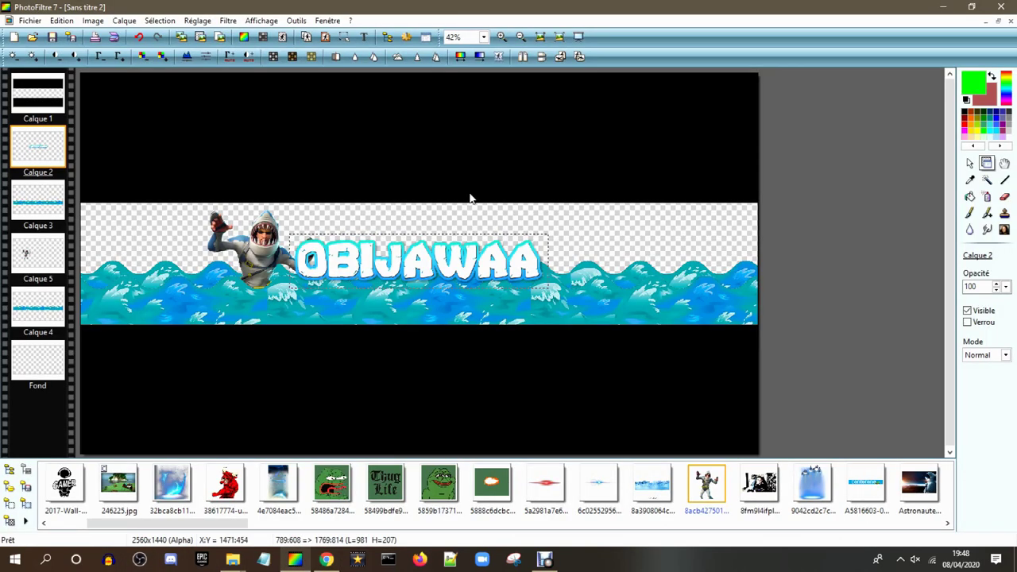
pyautogui.moveTo(167, 522); pyautogui.dragTo(699, 523)
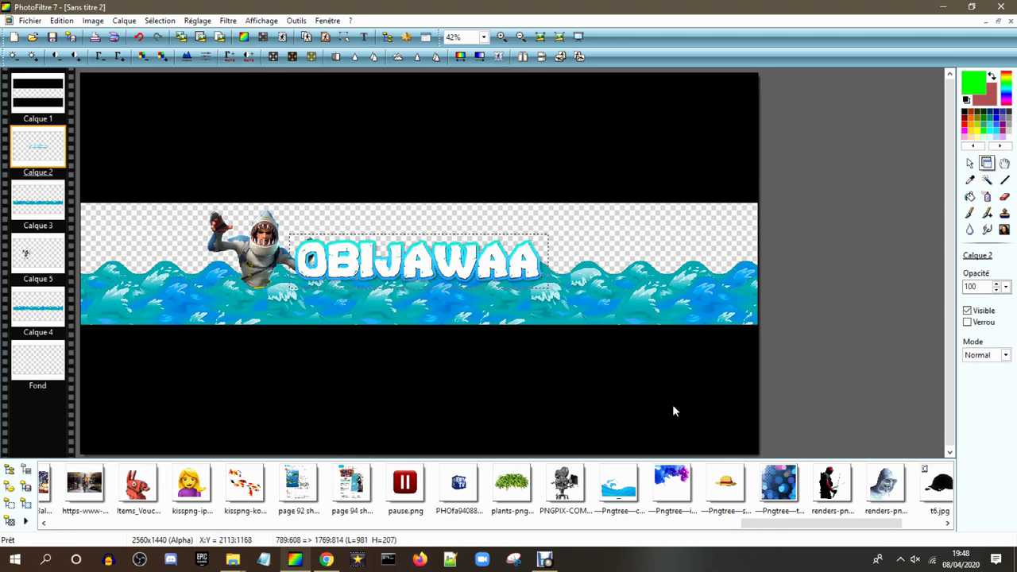
pyautogui.moveTo(739, 479); pyautogui.dragTo(560, 263)
pyautogui.moveTo(412, 216); pyautogui.dragTo(382, 180)
# Step: Shrink the straw hat layer to about 364 x 364 pixels and place it on the logo's last letter
pyautogui.rightClick(397, 202)
pyautogui.press('Escape')
pyautogui.rightClick(355, 225)
pyautogui.click(414, 308)
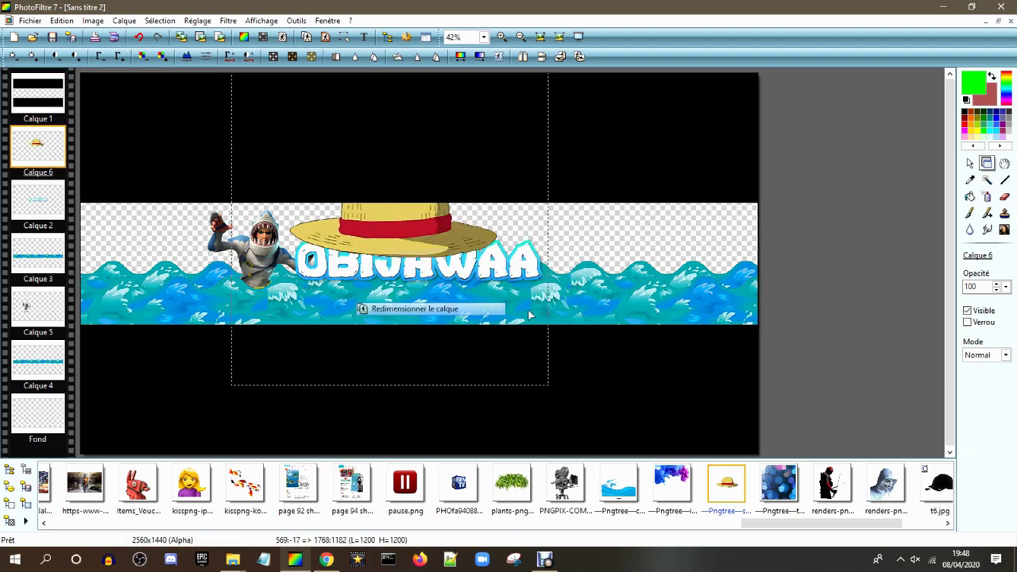
pyautogui.moveTo(548, 385); pyautogui.dragTo(340, 177)
pyautogui.moveTo(280, 116); pyautogui.dragTo(403, 230)
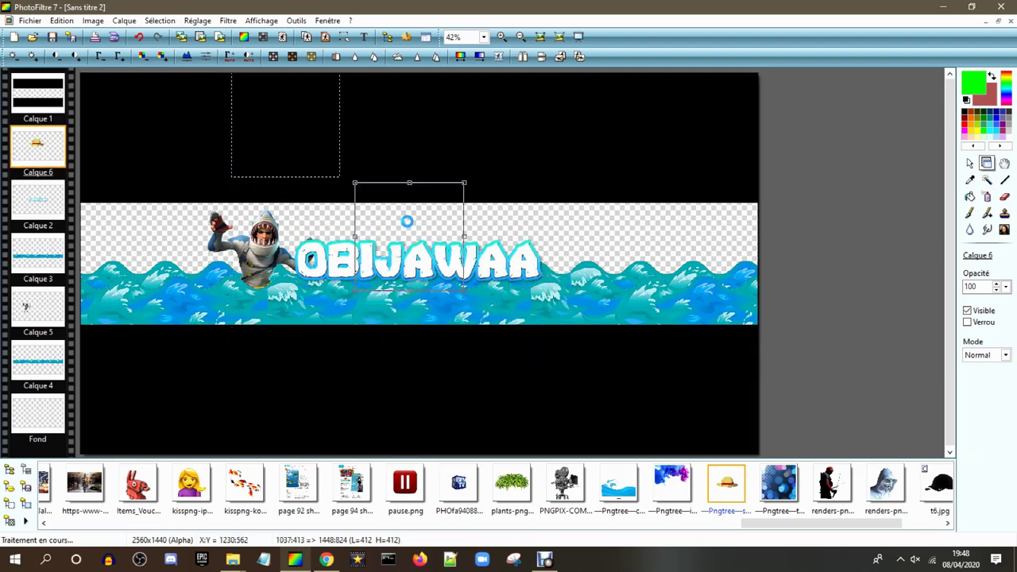
pyautogui.moveTo(464, 183); pyautogui.dragTo(561, 224)
pyautogui.doubleClick(442, 211)
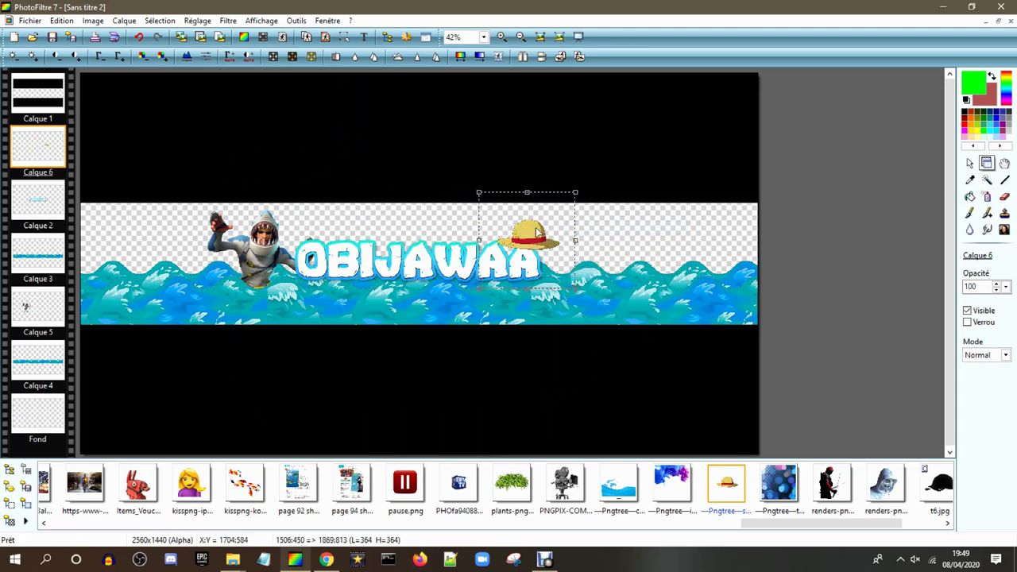
# Step: Rotate the straw hat layer by 10° with a parametric transformation
pyautogui.rightClick(536, 231)
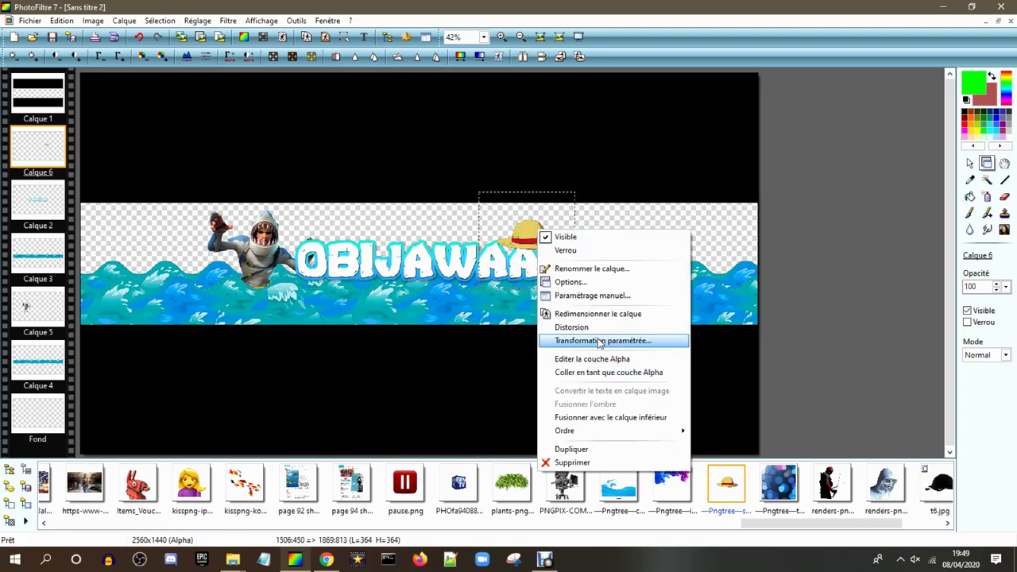
pyautogui.click(600, 341)
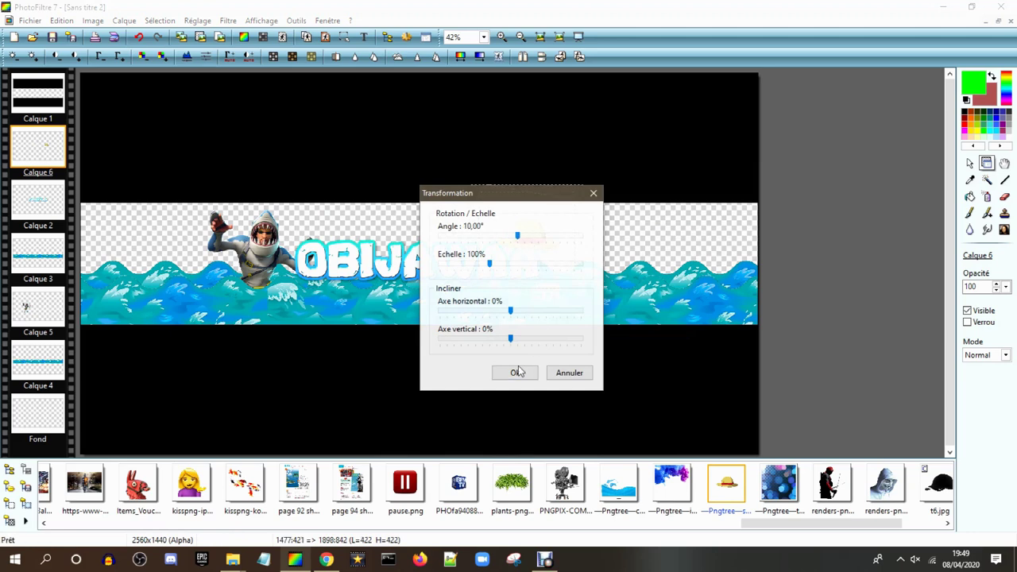
# Step: Apply the straw hat layer's 10° rotation and shrink it to about 321 x 321 pixels over the logo's last letter
pyautogui.click(517, 371)
pyautogui.moveTo(537, 238); pyautogui.dragTo(539, 235)
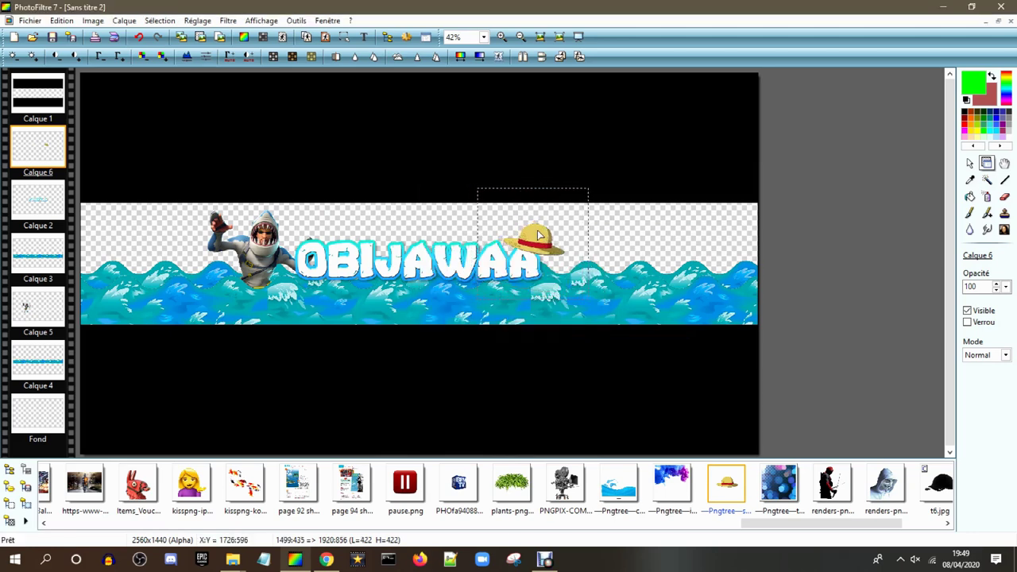
pyautogui.rightClick(537, 235)
pyautogui.click(588, 314)
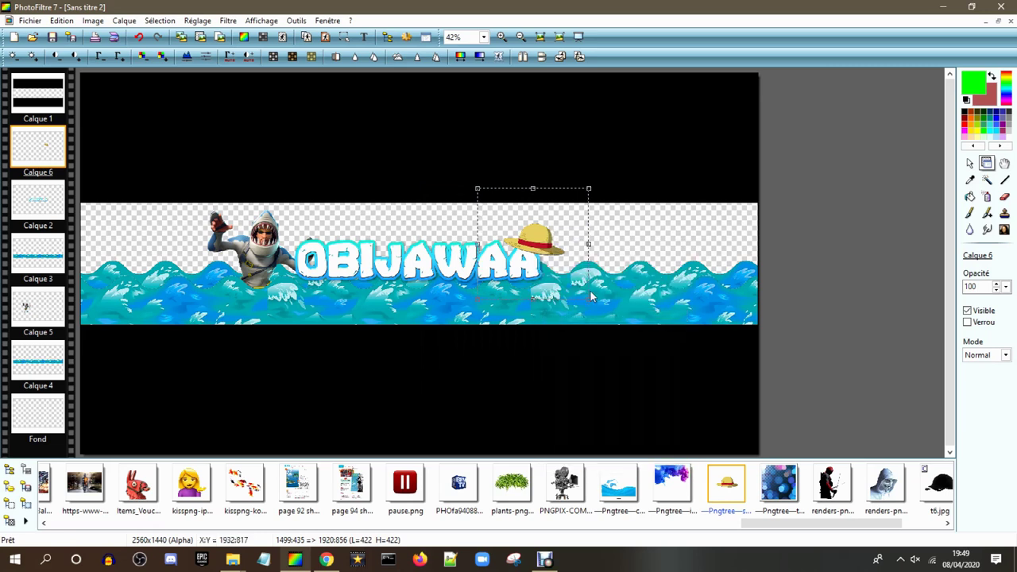
pyautogui.moveTo(569, 286); pyautogui.dragTo(550, 270)
pyautogui.rightClick(550, 264)
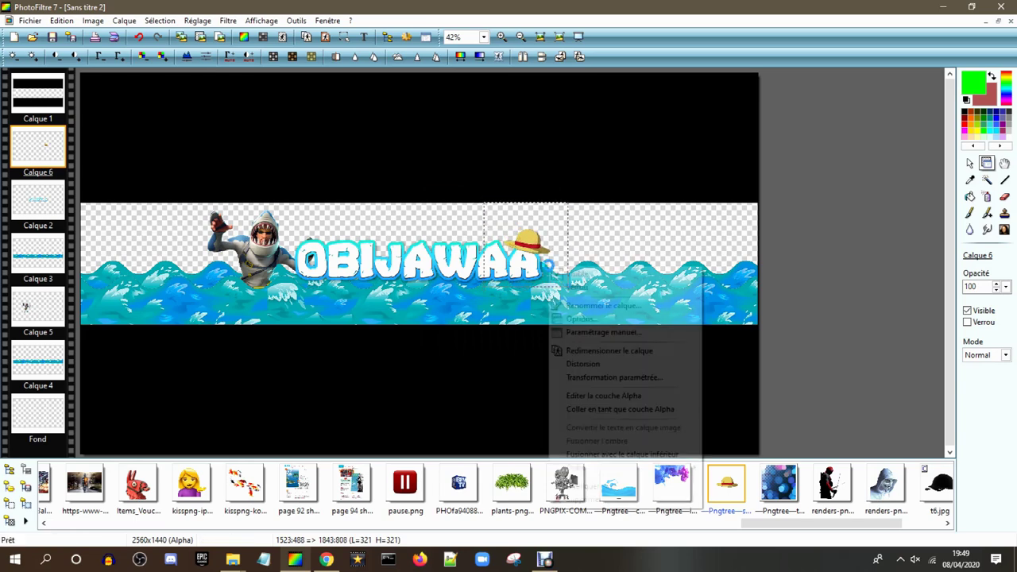
pyautogui.click(566, 272)
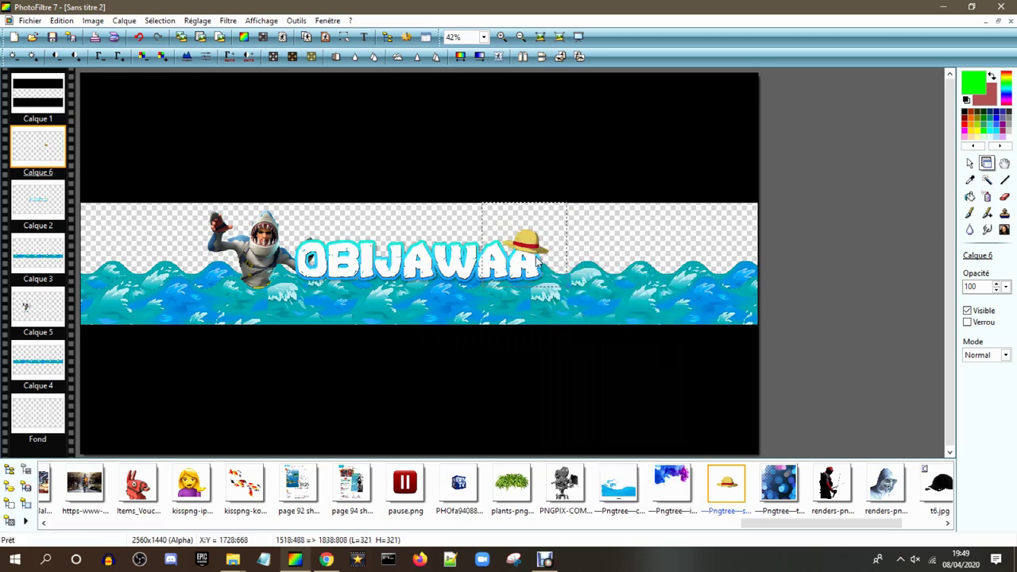
pyautogui.hotkey('ctrl', 'z')
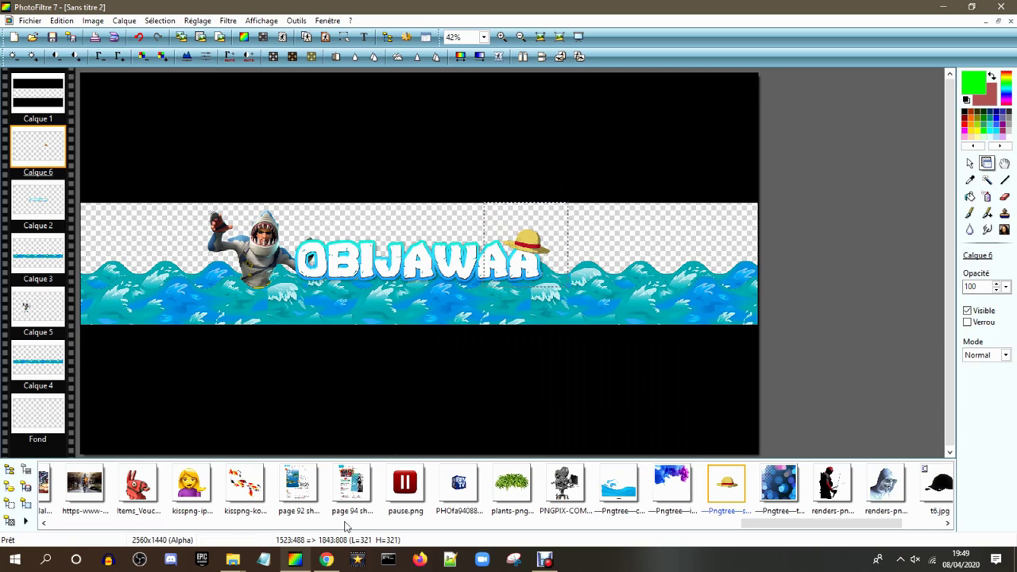
# Step: Switch to Chrome and browse the image results for "planche de surf png"
pyautogui.click(326, 559)
pyautogui.click(147, 120)
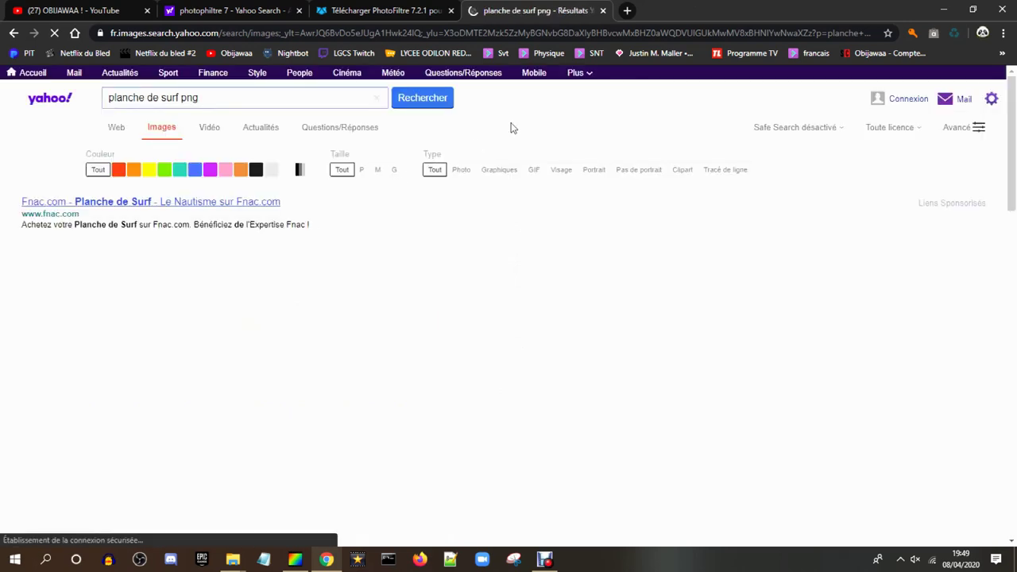
pyautogui.scroll(-4, 995, 274)
pyautogui.scroll(5, 995, 274)
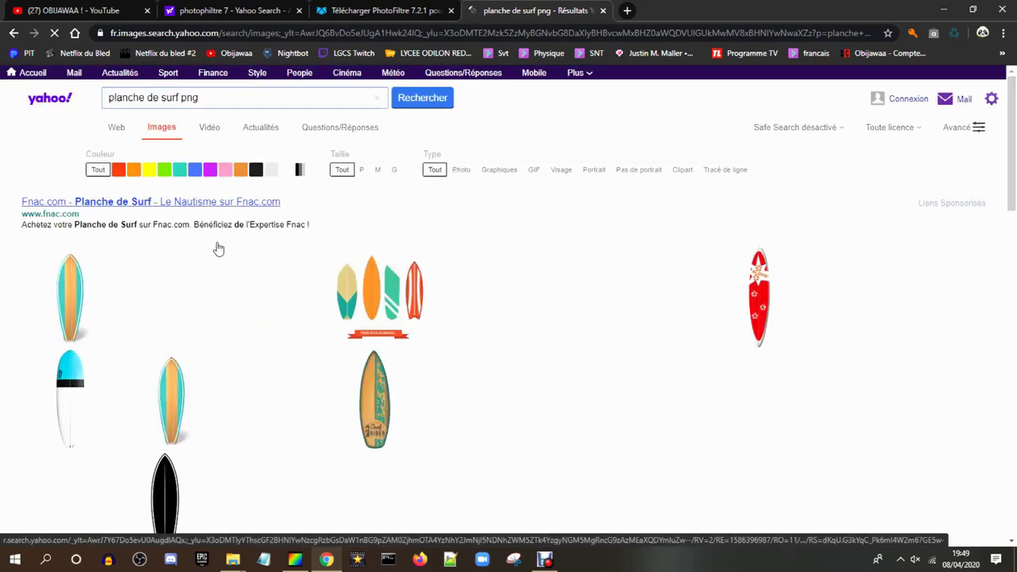
pyautogui.scroll(-1, 209, 379)
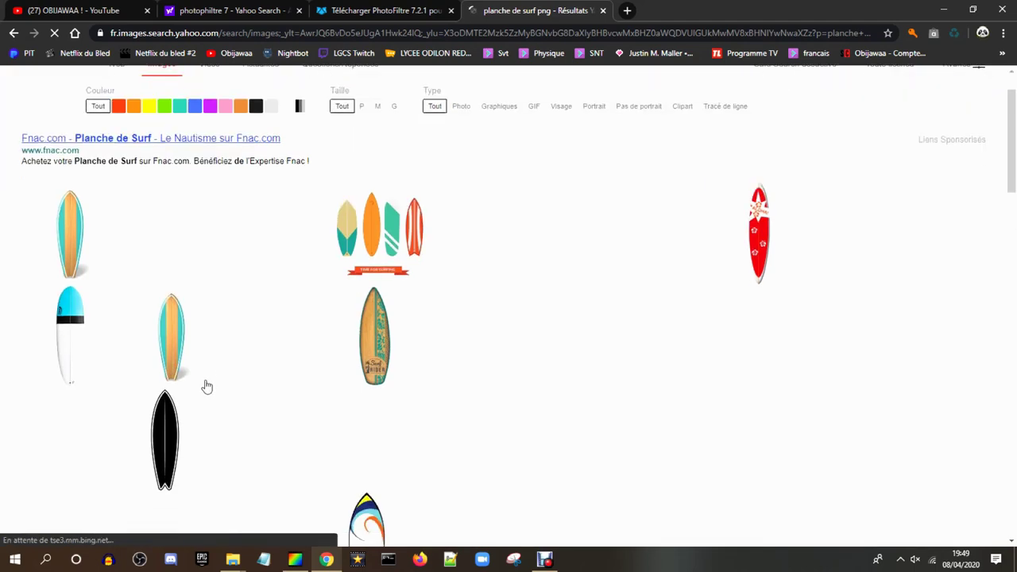
pyautogui.scroll(-2, 208, 382)
pyautogui.scroll(3, 206, 387)
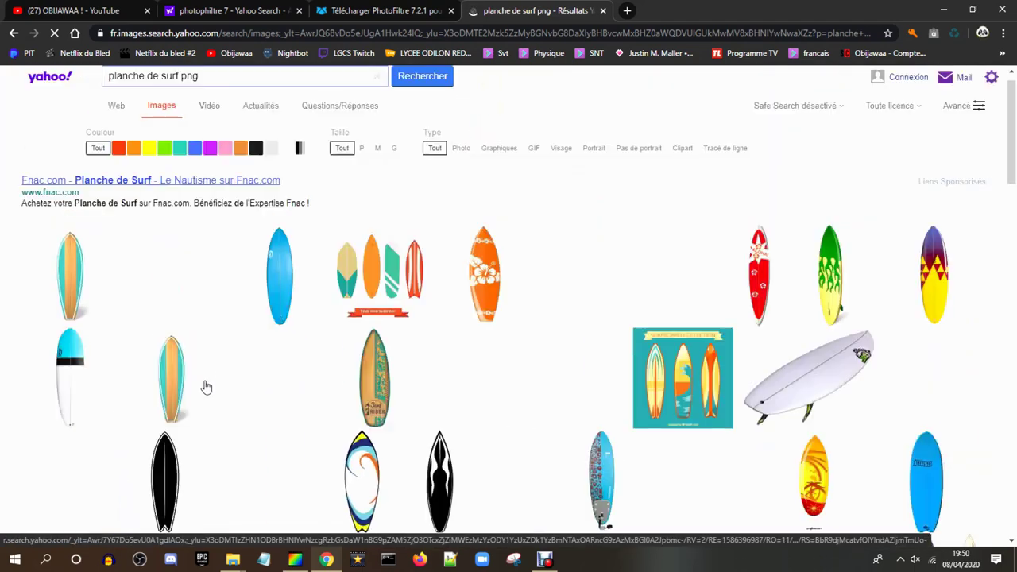
pyautogui.scroll(-1, 206, 387)
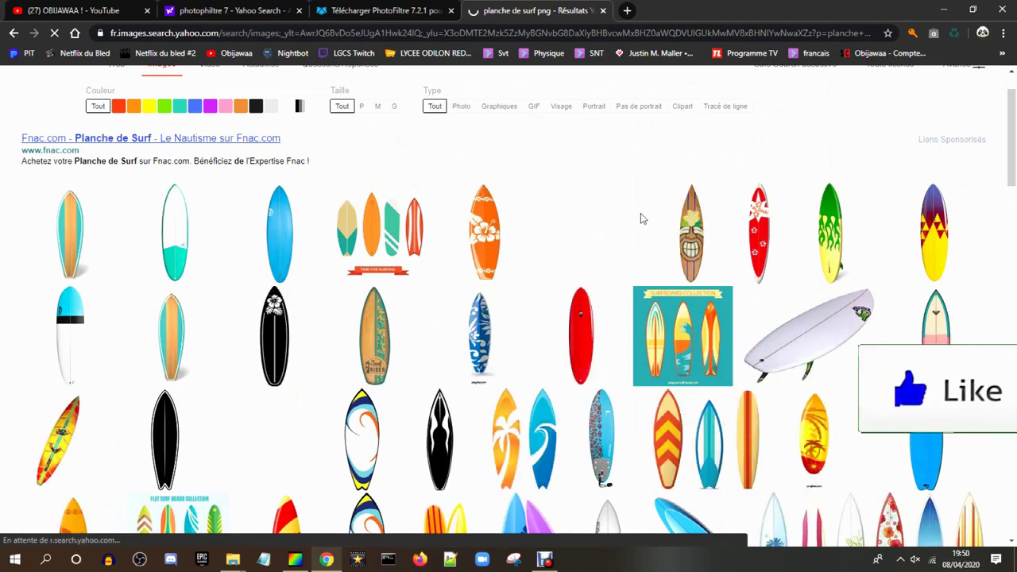
# Step: Try to open the tiki-face surfboard result on its cdiscount.com source page
pyautogui.click(695, 231)
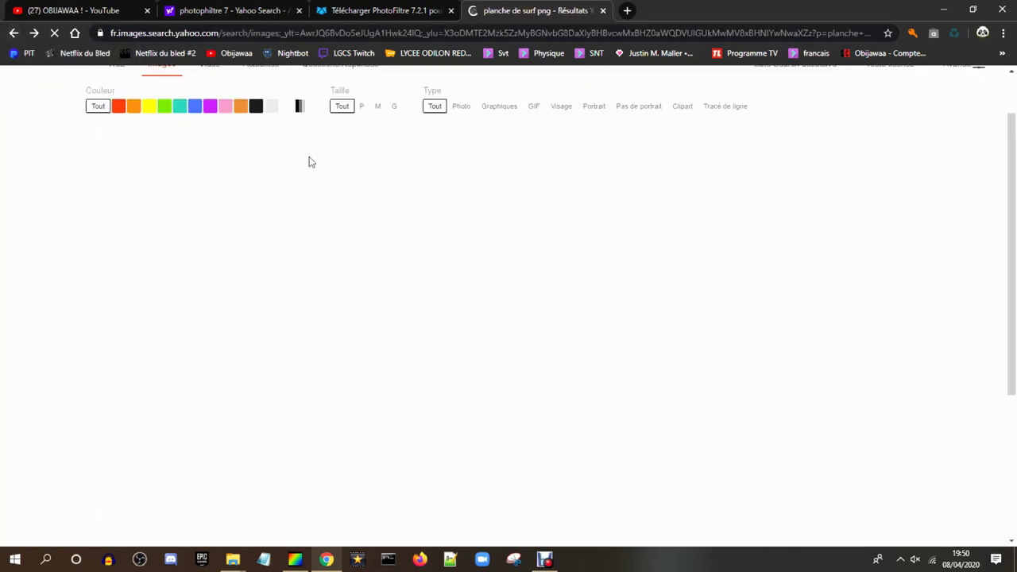
pyautogui.click(697, 239)
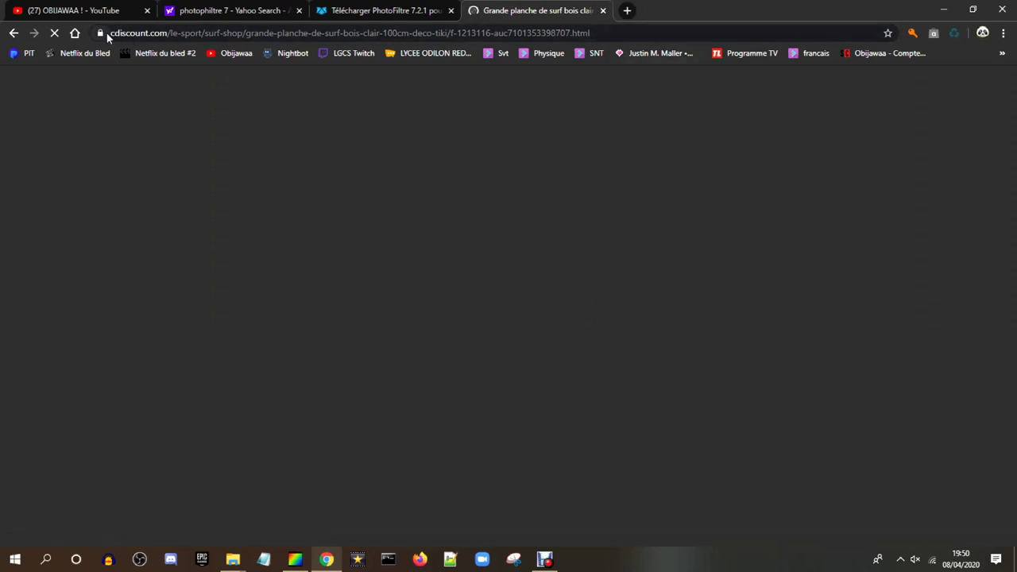
pyautogui.moveTo(168, 33); pyautogui.dragTo(111, 34)
pyautogui.click(231, 116)
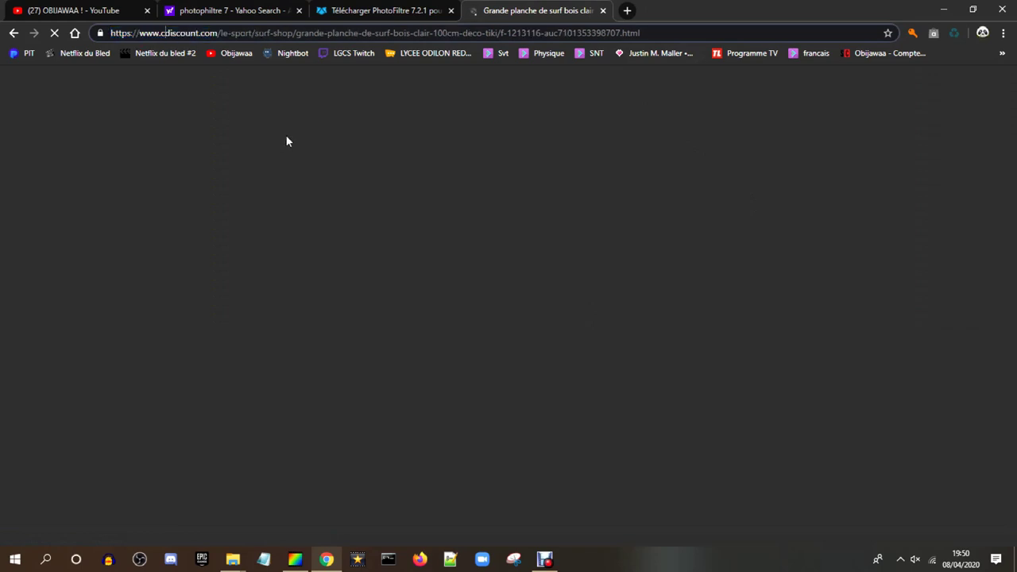
# Step: Open the island photo Insel-deutsch-868x609.jpg from the desktop's 2020yt folder in PhotoFiltre 7
pyautogui.press('super+d')
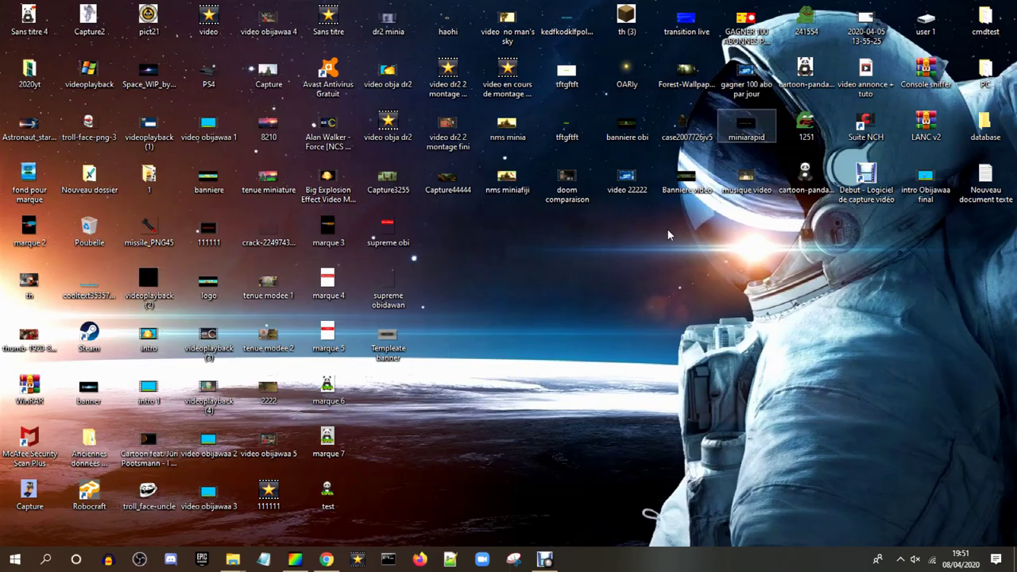
pyautogui.doubleClick(149, 175)
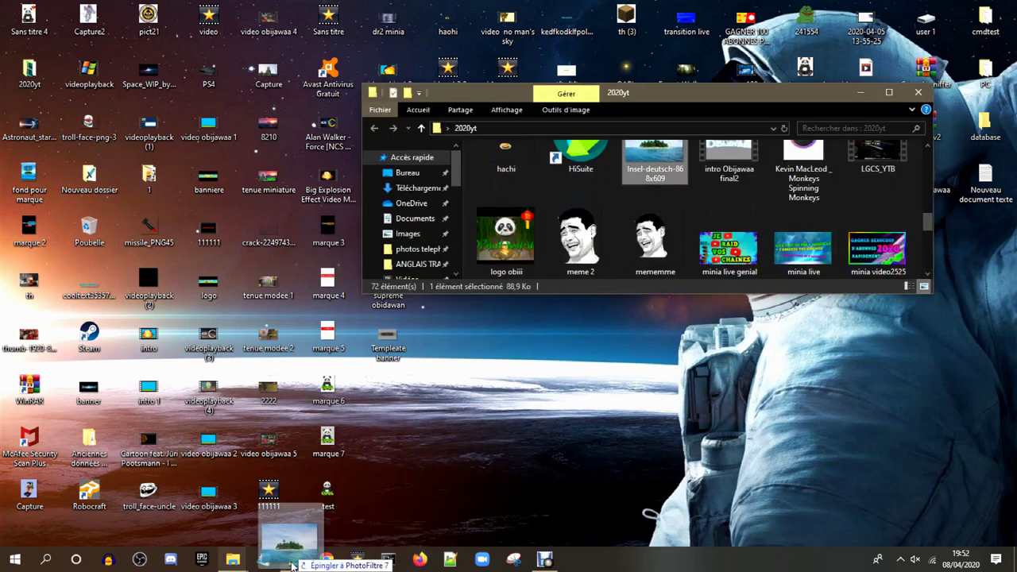
pyautogui.click(294, 559)
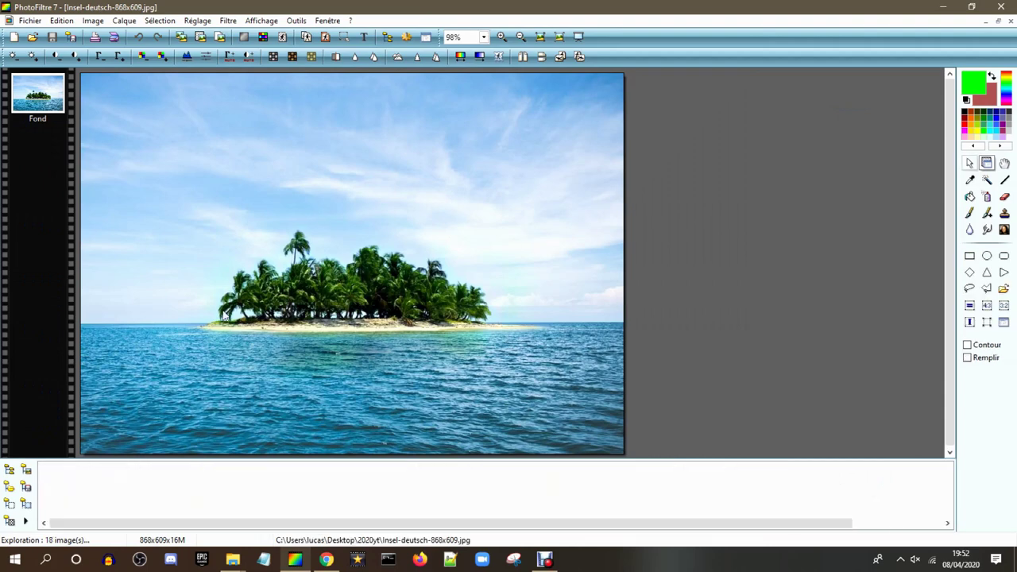
# Step: Copy the island photo, close its file and paste it into the banner as a new layer
pyautogui.rightClick(309, 204)
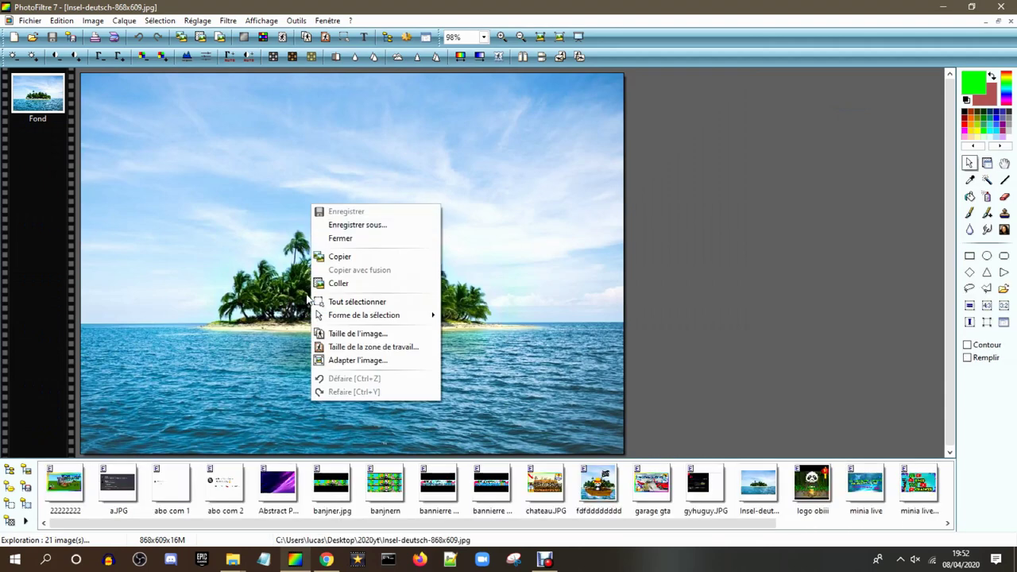
pyautogui.click(390, 257)
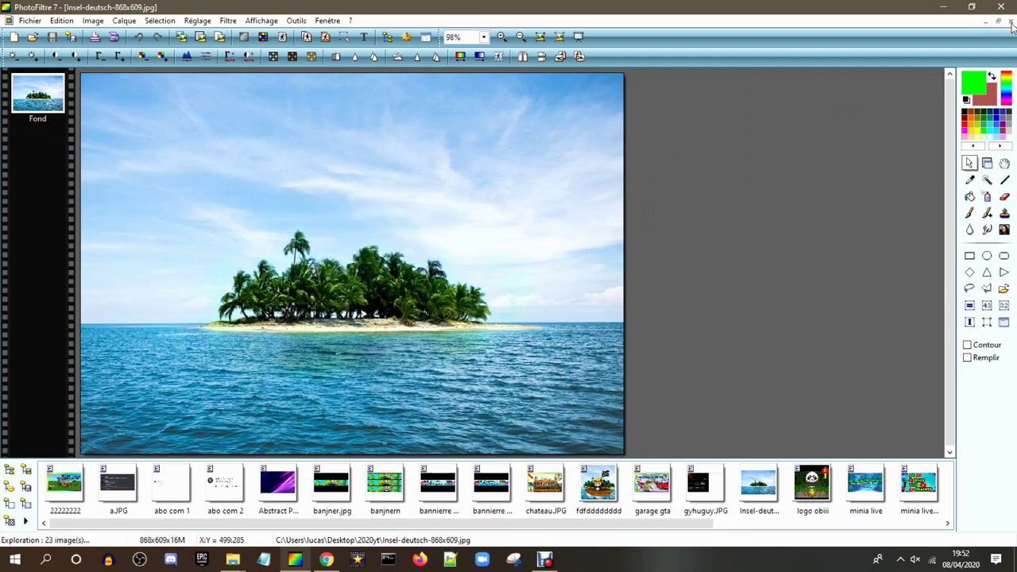
pyautogui.click(1010, 22)
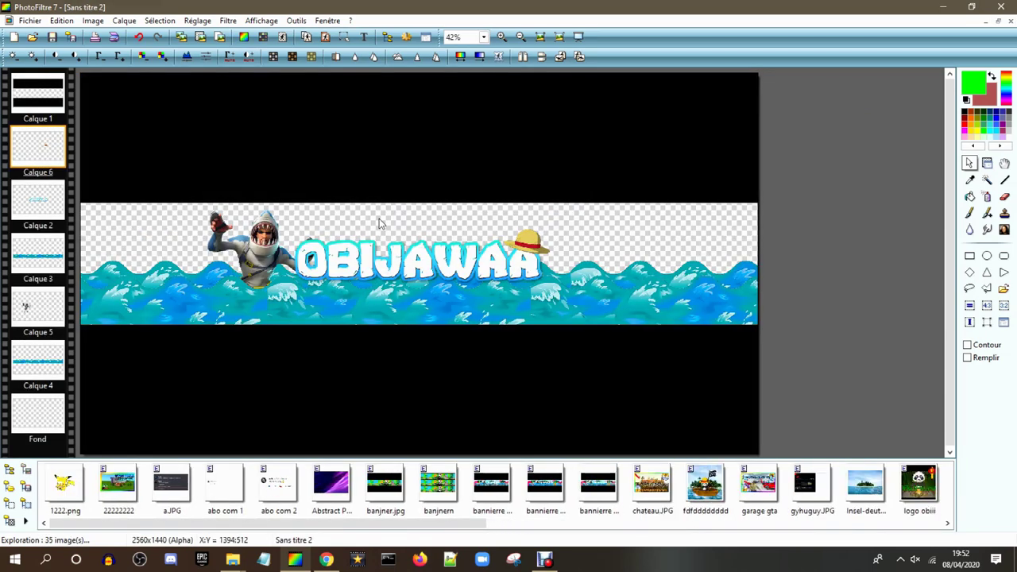
pyautogui.rightClick(379, 234)
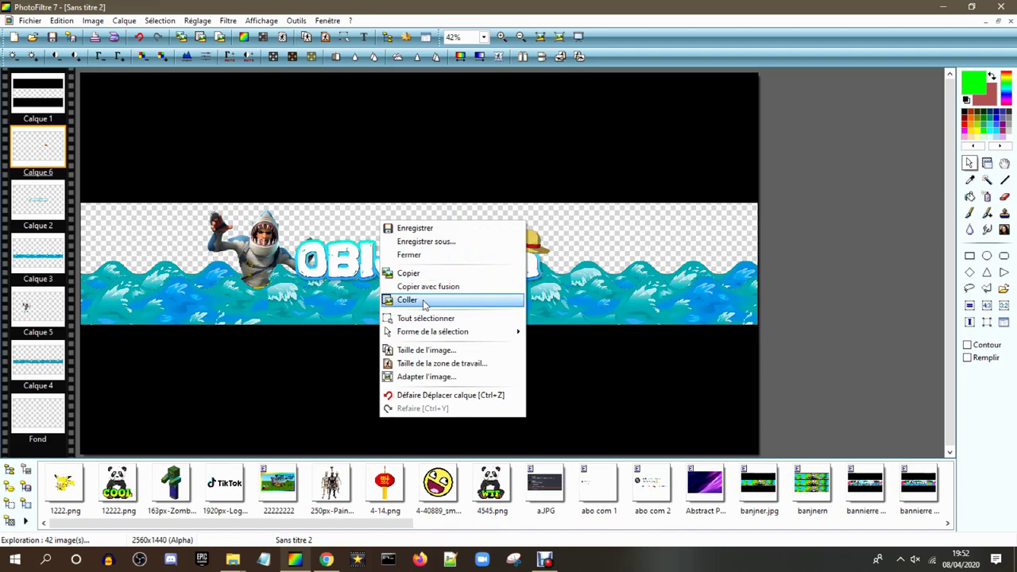
pyautogui.click(422, 301)
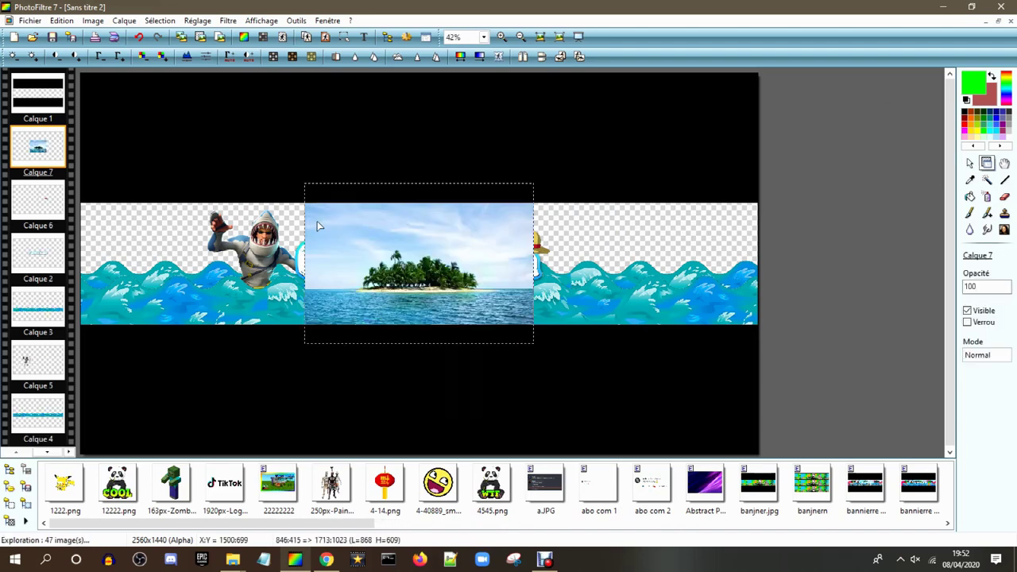
# Step: Enlarge the island layer to about 2929 x 2055 pixels across the banner strip and move it beneath the lowest wave layer
pyautogui.rightClick(370, 234)
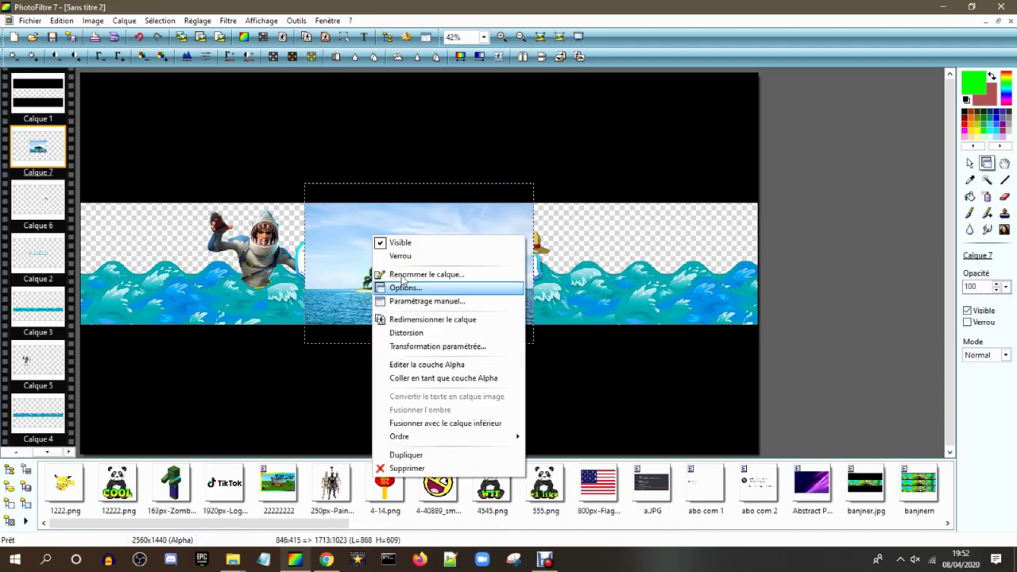
pyautogui.click(402, 320)
pyautogui.moveTo(311, 186); pyautogui.dragTo(46, 2)
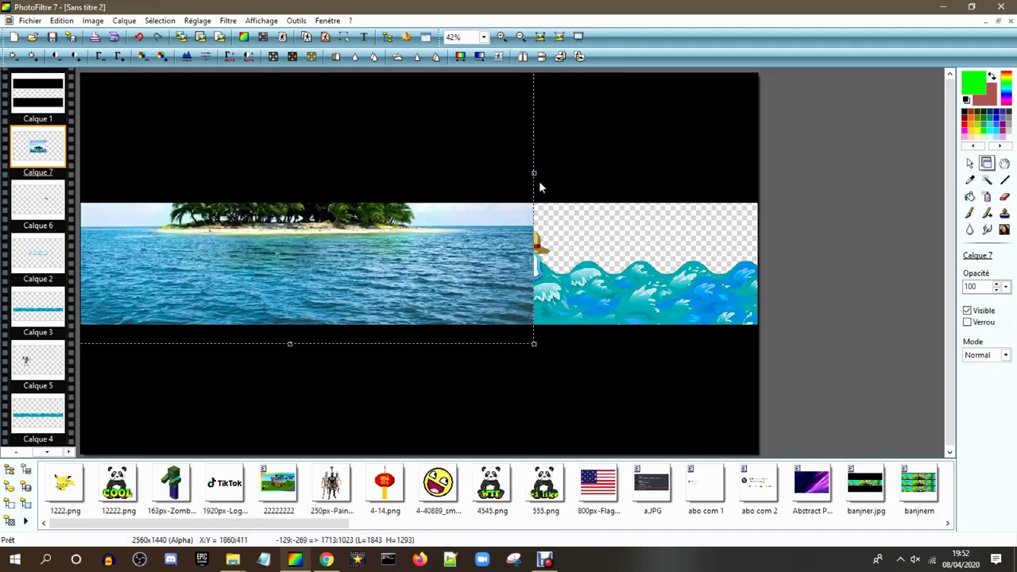
pyautogui.moveTo(538, 174); pyautogui.dragTo(763, 239)
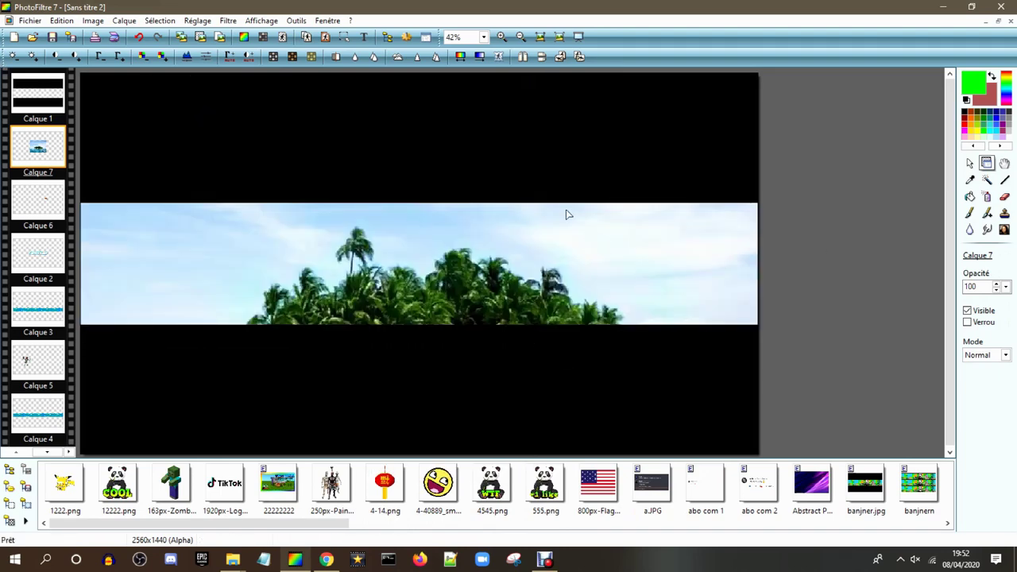
pyautogui.moveTo(513, 228); pyautogui.dragTo(566, 229)
pyautogui.rightClick(565, 229)
pyautogui.click(584, 232)
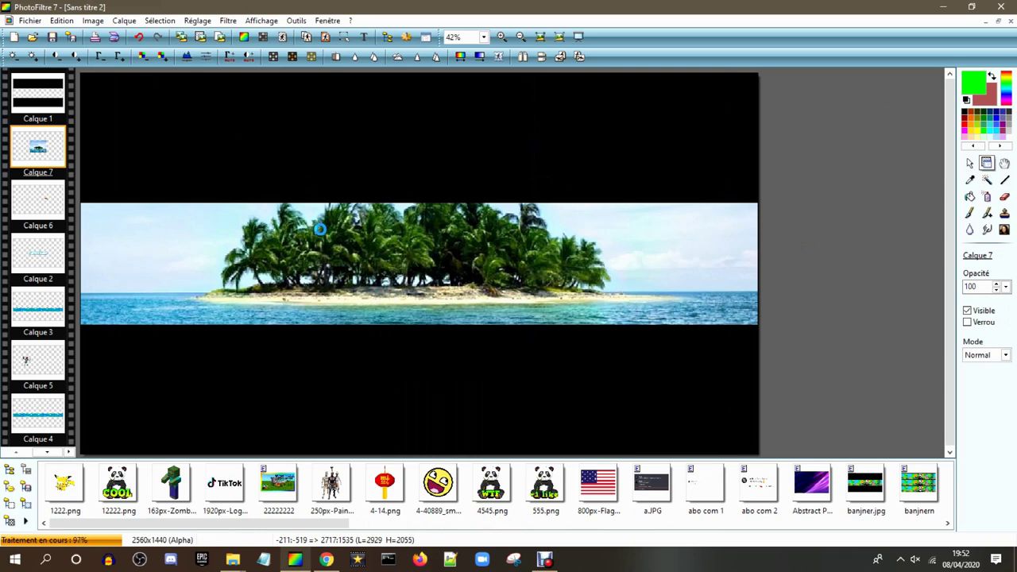
pyautogui.moveTo(40, 156); pyautogui.dragTo(29, 315)
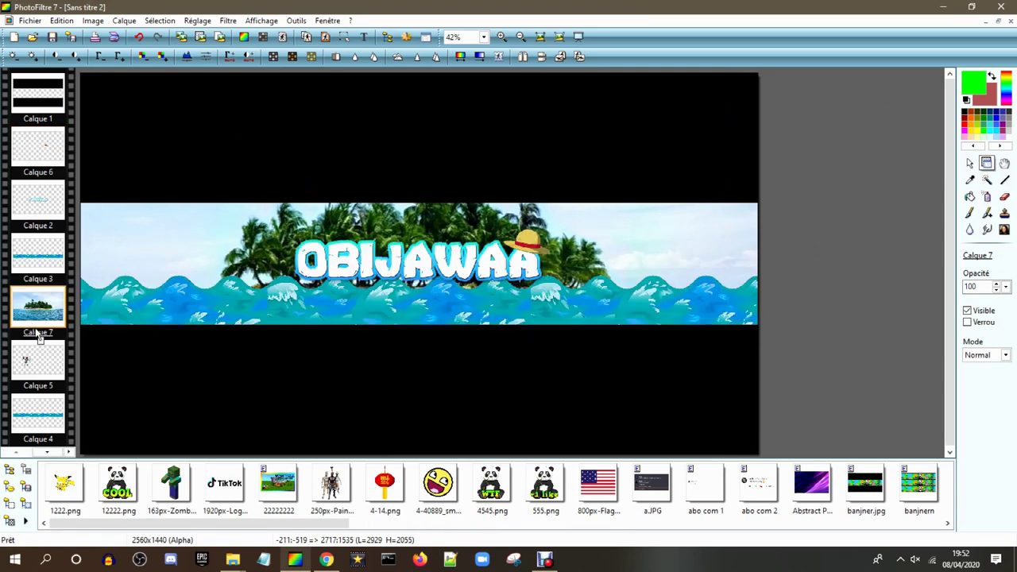
pyautogui.moveTo(40, 356); pyautogui.dragTo(50, 413)
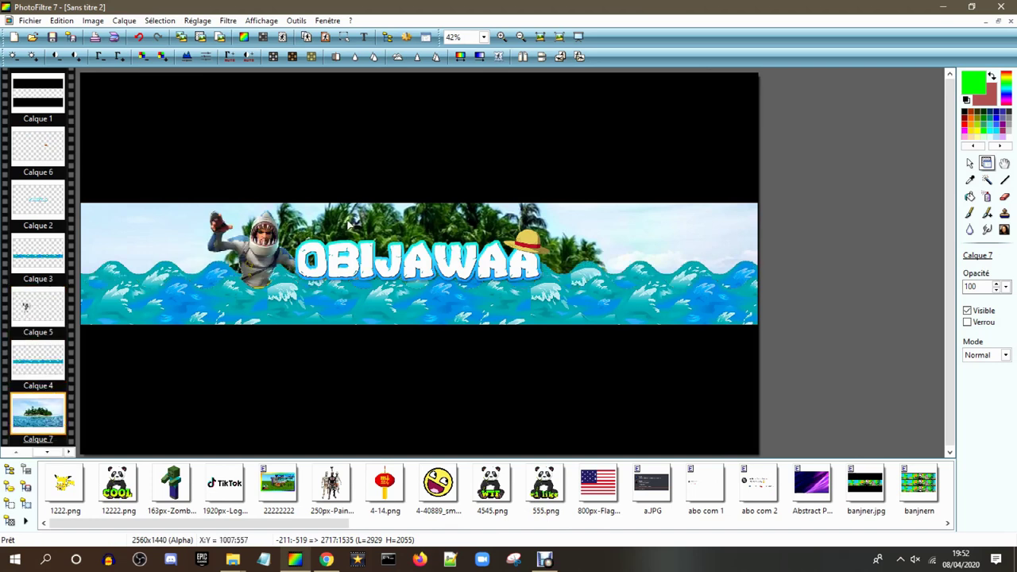
# Step: Shrink the island layer to about 1602 x 1124 pixels, with its palms behind the shark character at the strip's left end
pyautogui.rightClick(41, 420)
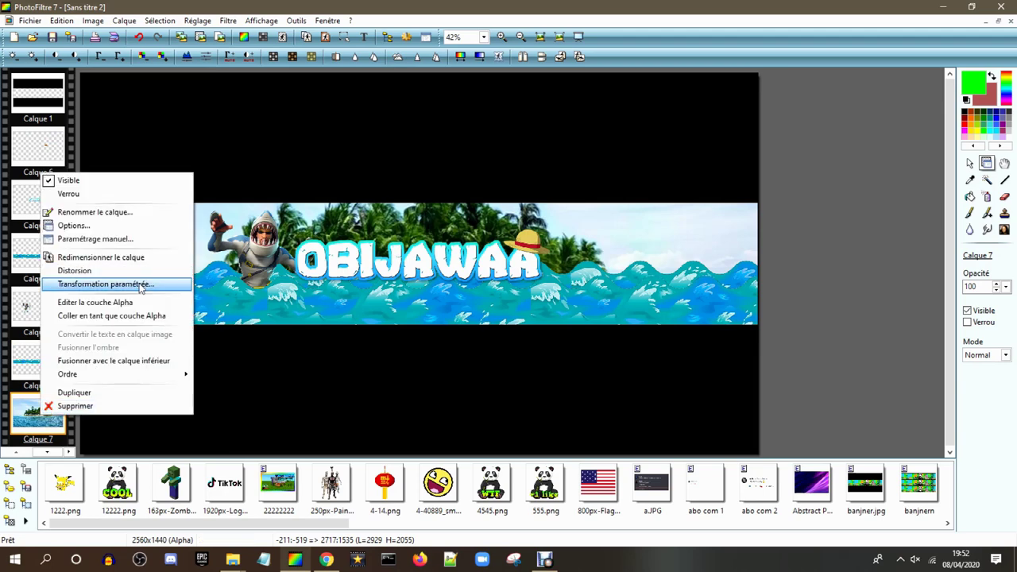
pyautogui.click(88, 257)
pyautogui.moveTo(375, 148); pyautogui.dragTo(310, 293)
pyautogui.moveTo(374, 364); pyautogui.dragTo(376, 377)
pyautogui.rightClick(295, 309)
pyautogui.click(315, 317)
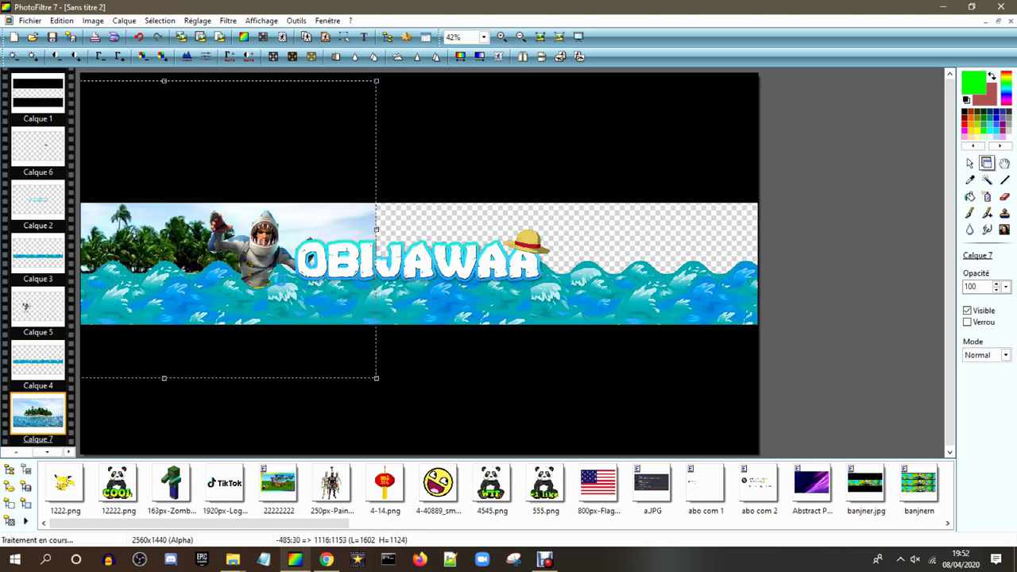
pyautogui.moveTo(172, 240); pyautogui.dragTo(175, 242)
# Step: Duplicate the island layer and place the copy at the right end of the banner strip
pyautogui.rightClick(185, 255)
pyautogui.click(228, 442)
pyautogui.moveTo(238, 243); pyautogui.dragTo(584, 251)
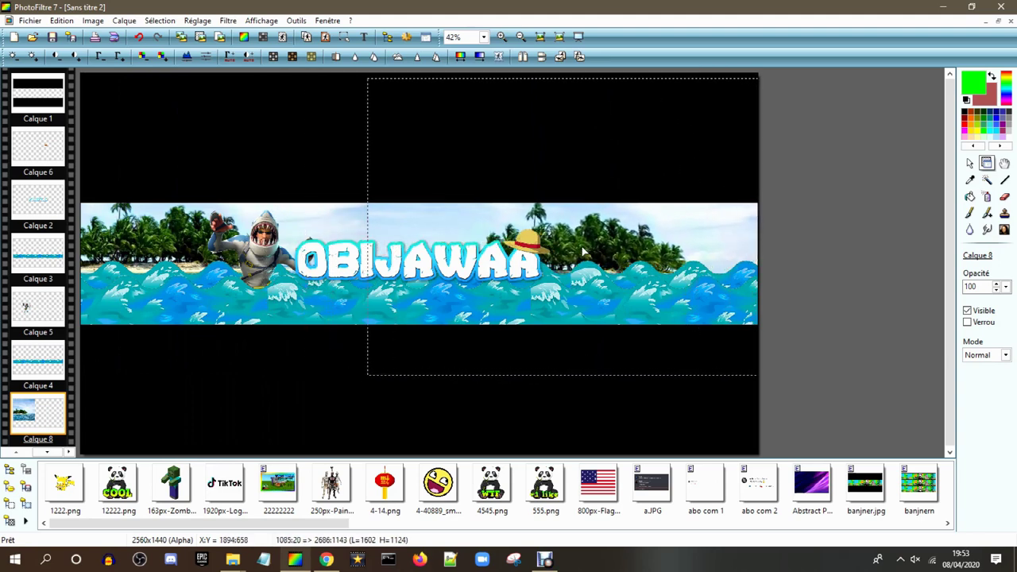
pyautogui.rightClick(462, 216)
pyautogui.click(429, 217)
pyautogui.moveTo(429, 219); pyautogui.dragTo(498, 225)
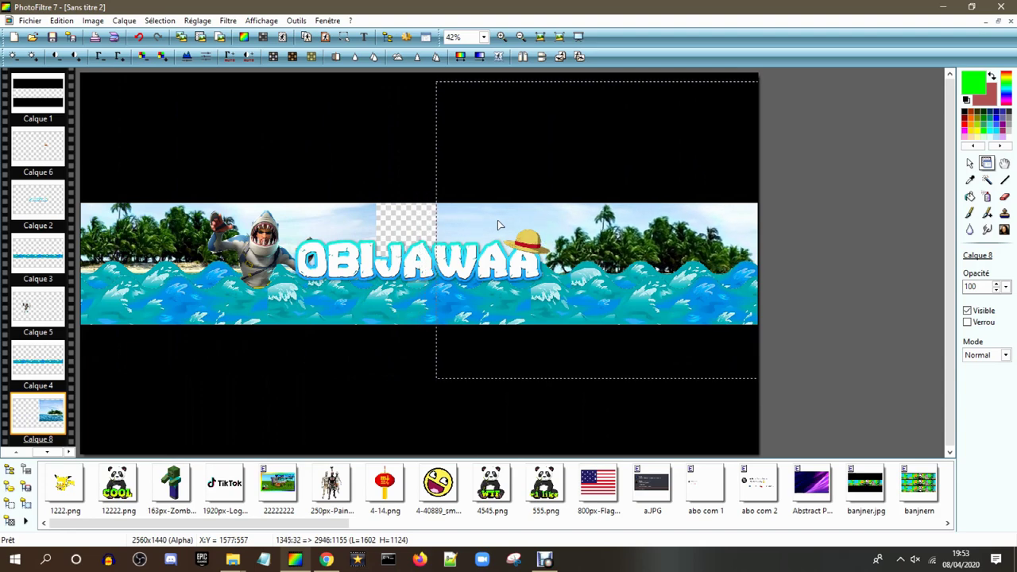
# Step: Duplicate the island layer again and place this copy in the middle, behind the logo
pyautogui.rightClick(498, 222)
pyautogui.click(552, 440)
pyautogui.moveTo(618, 231); pyautogui.dragTo(380, 230)
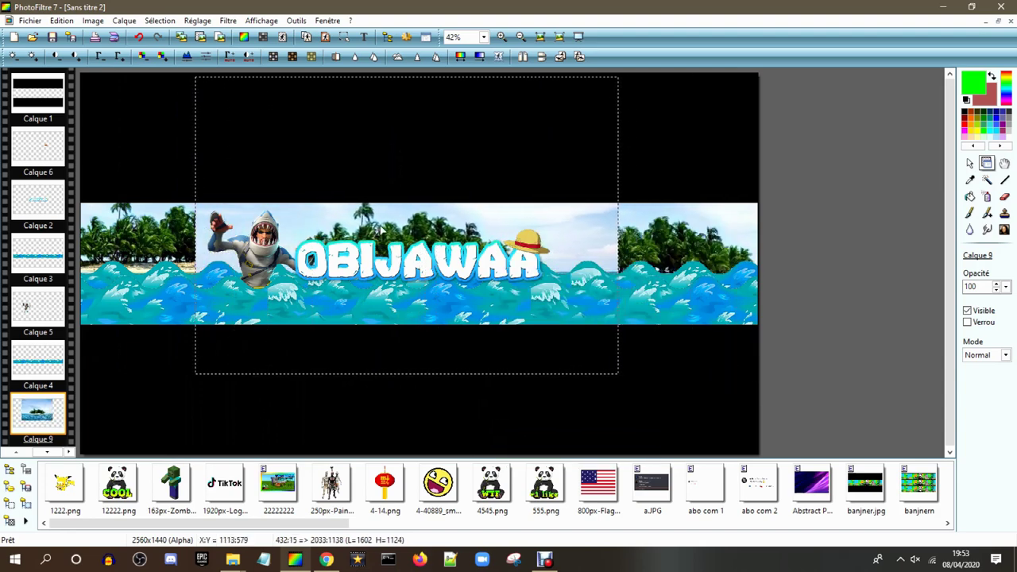
# Step: Outline the middle island copy around the logo with a polygon selection about 997 x 586 pixels in size
pyautogui.click(969, 163)
pyautogui.click(986, 288)
pyautogui.click(343, 172)
pyautogui.click(287, 228)
pyautogui.click(305, 308)
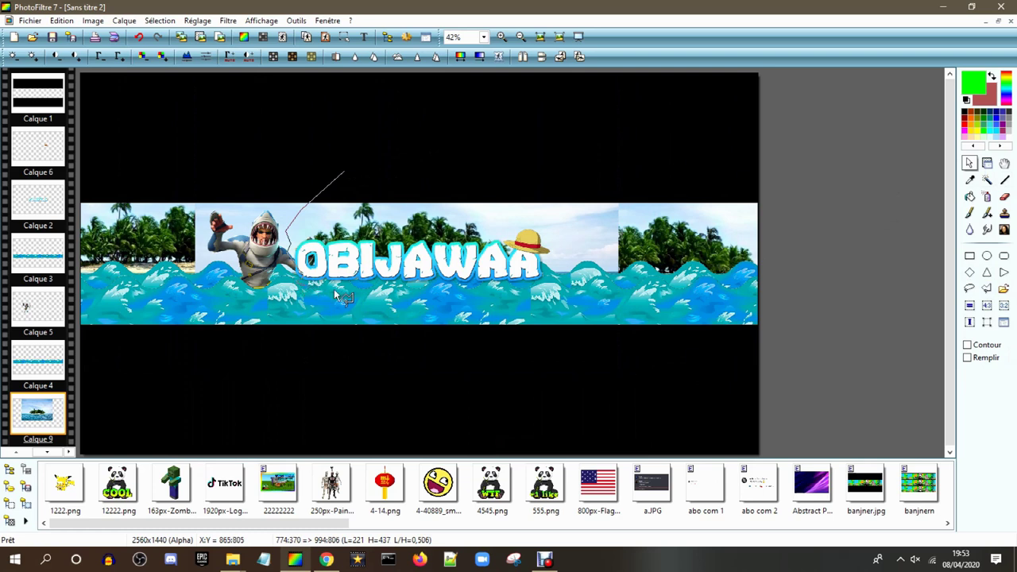
pyautogui.click(553, 270)
pyautogui.click(549, 234)
pyautogui.click(504, 199)
pyautogui.click(405, 154)
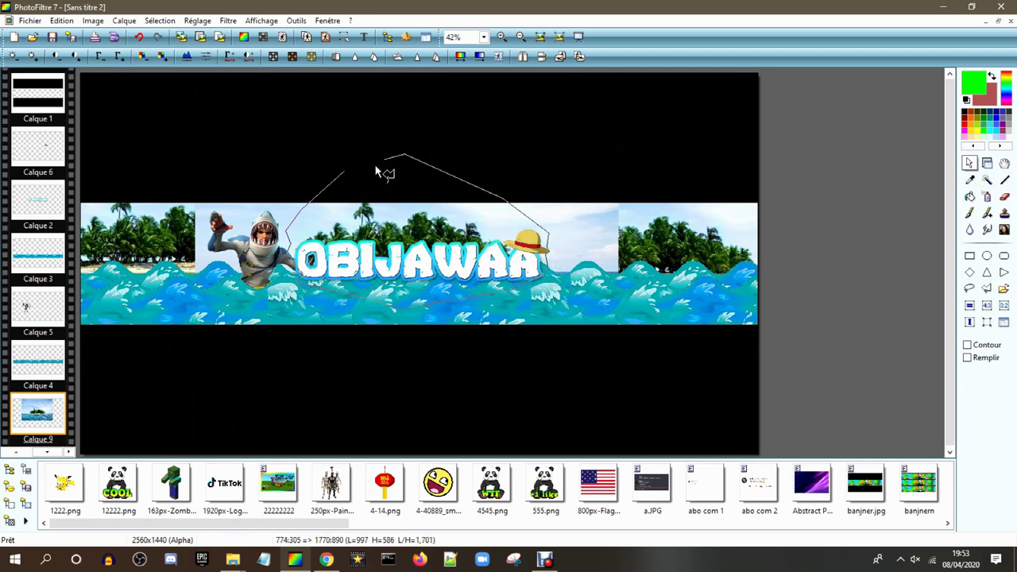
pyautogui.click(344, 174)
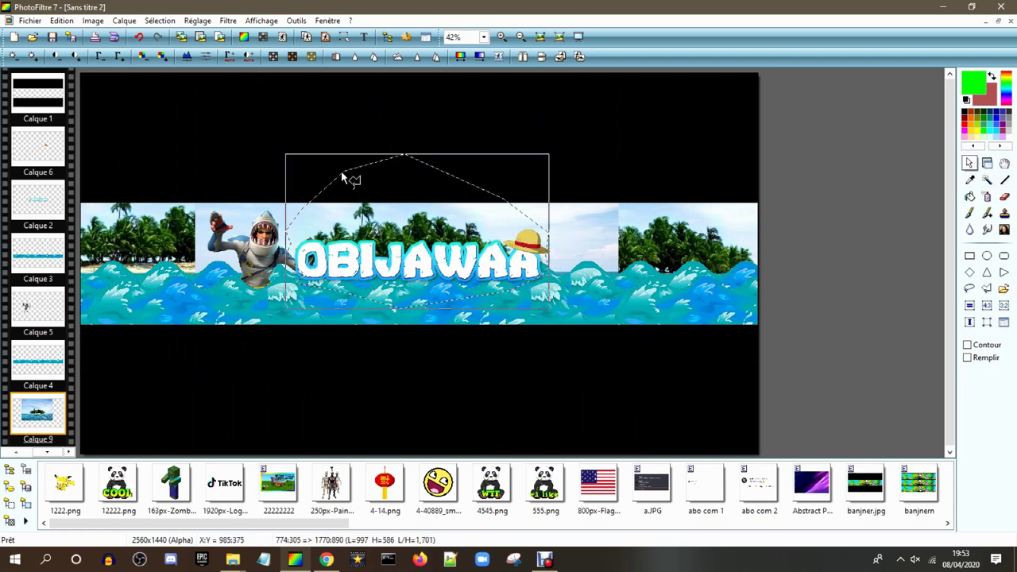
# Step: Invert the polygon selection, clear the middle island copy outside the outlined area, and remove the selection
pyautogui.rightClick(346, 222)
pyautogui.click(394, 344)
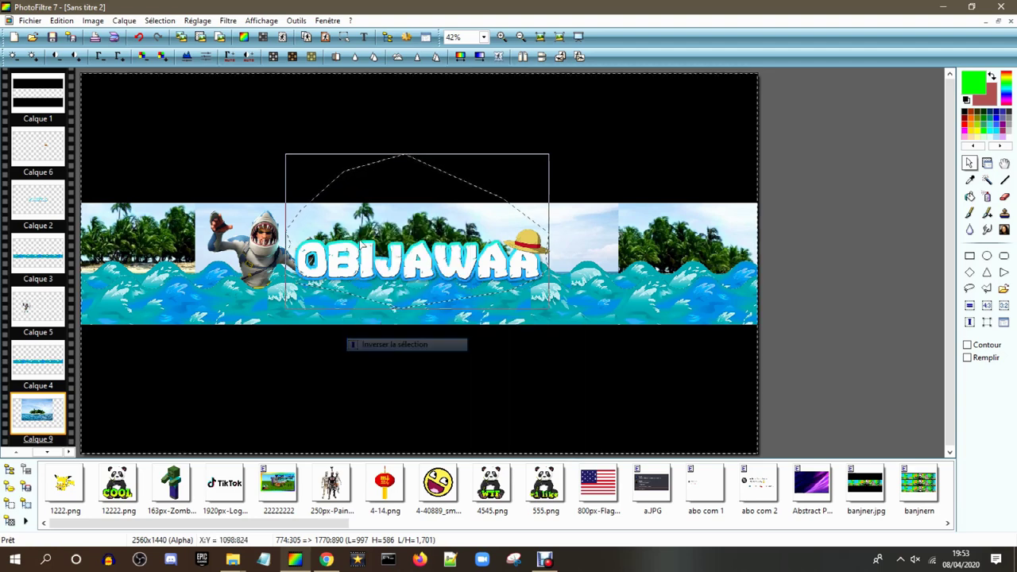
pyautogui.rightClick(313, 174)
pyautogui.click(344, 267)
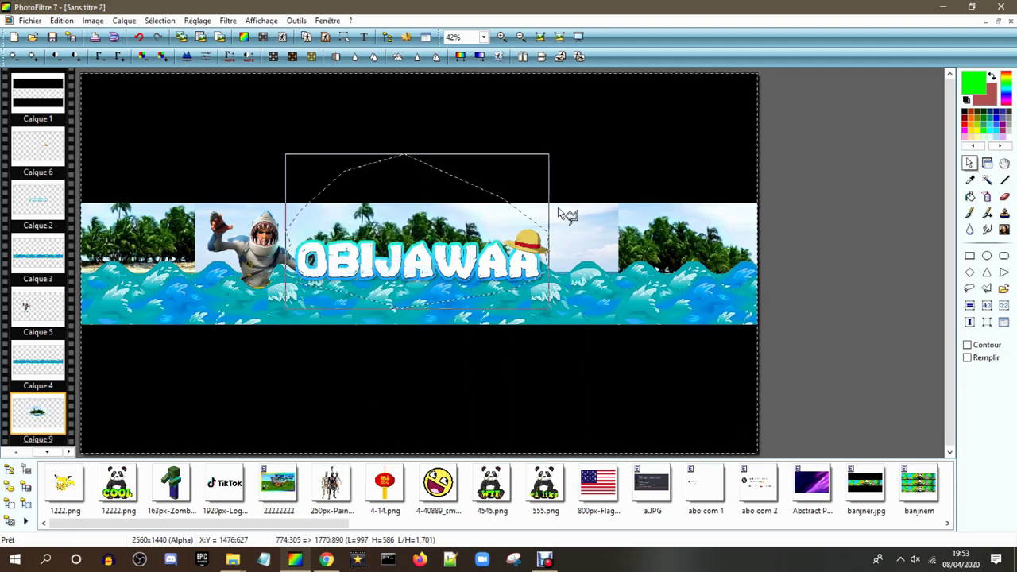
pyautogui.click(818, 270)
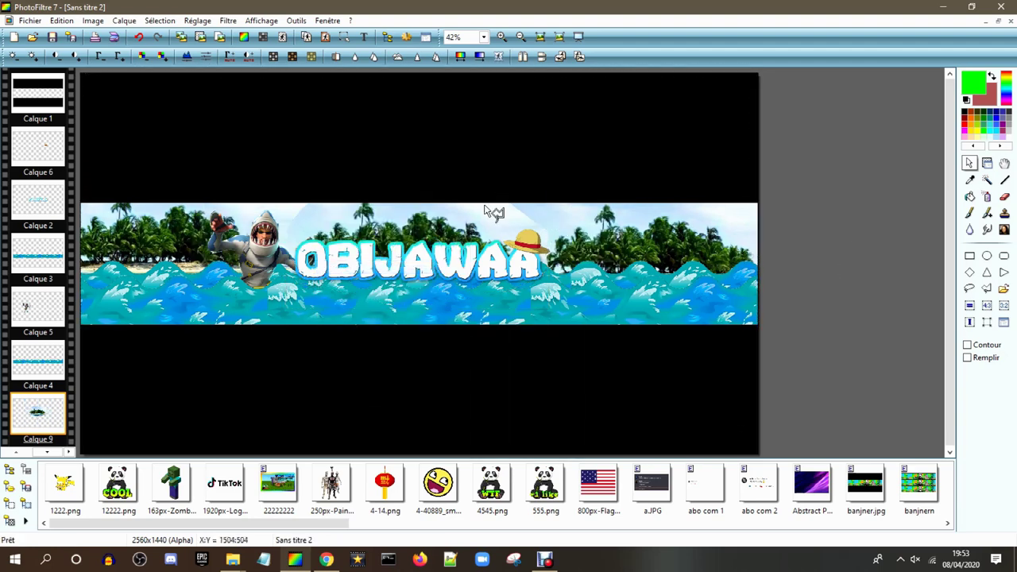
# Step: Soften the cut sky edges of the middle island copy with a size 50 round eraser at minimum pressure
pyautogui.click(1004, 196)
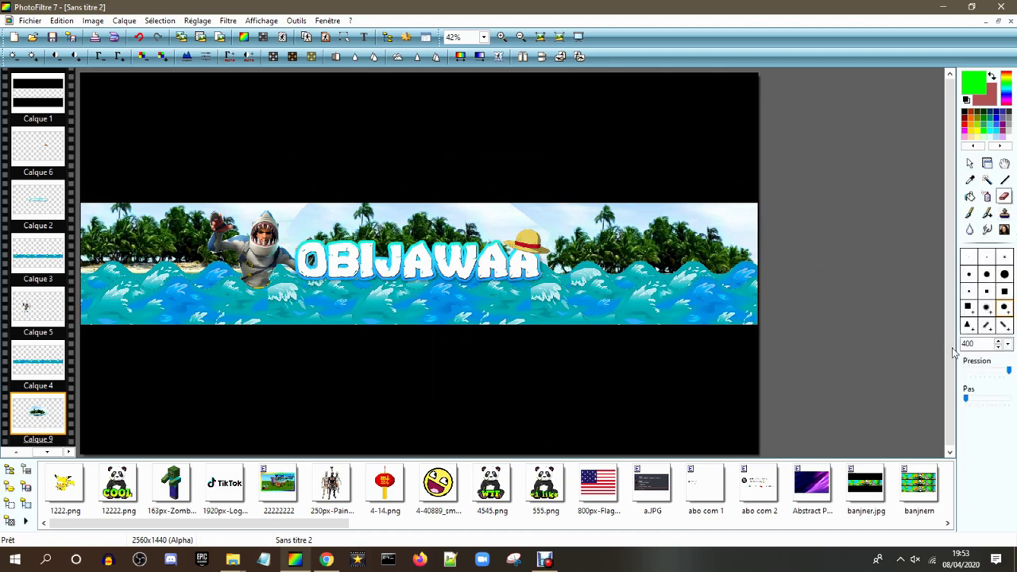
pyautogui.moveTo(1009, 370); pyautogui.dragTo(966, 370)
pyautogui.click(1004, 292)
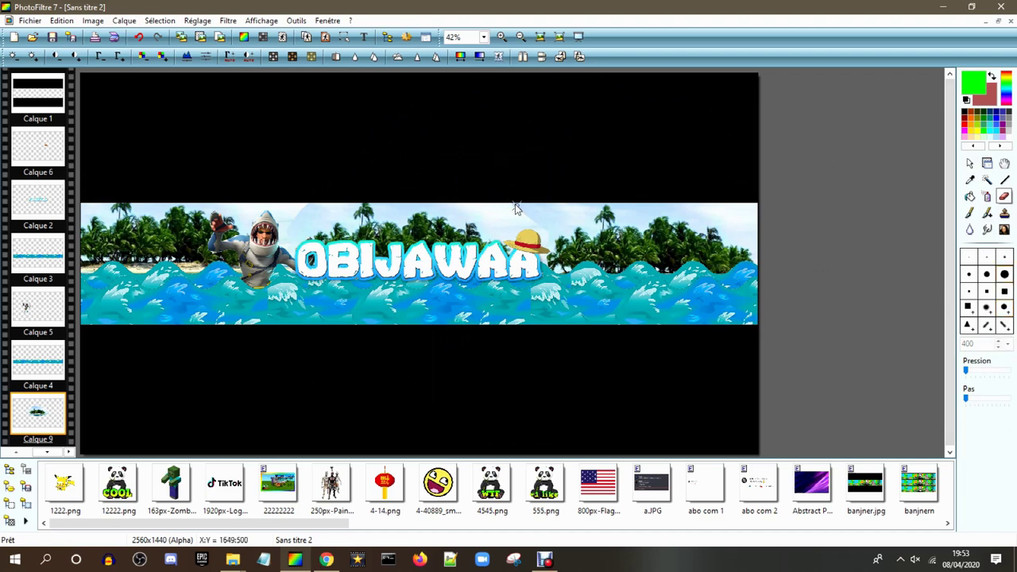
pyautogui.click(1005, 309)
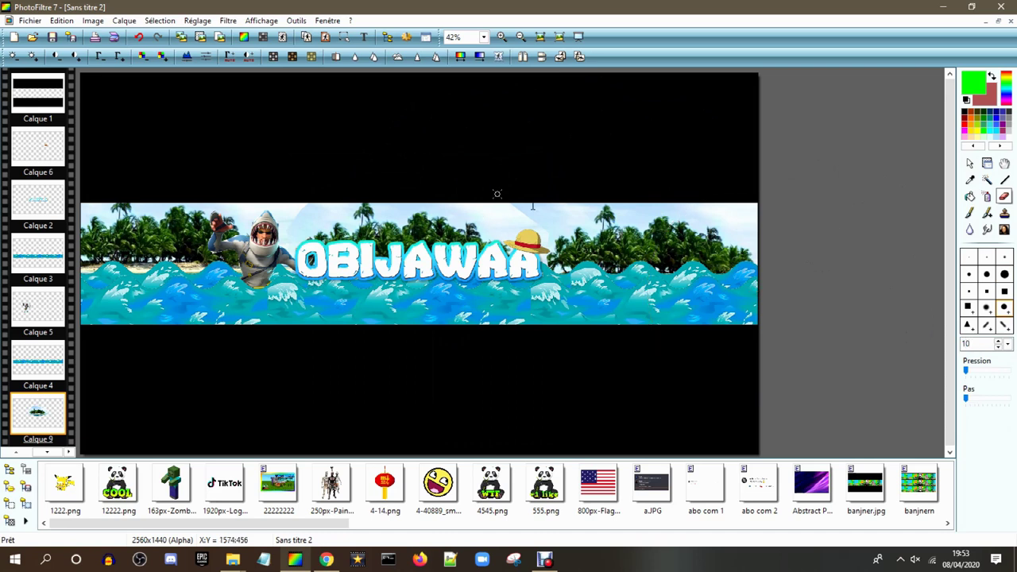
pyautogui.press('BackSpace')
pyautogui.press('BackSpace')
pyautogui.write('50')
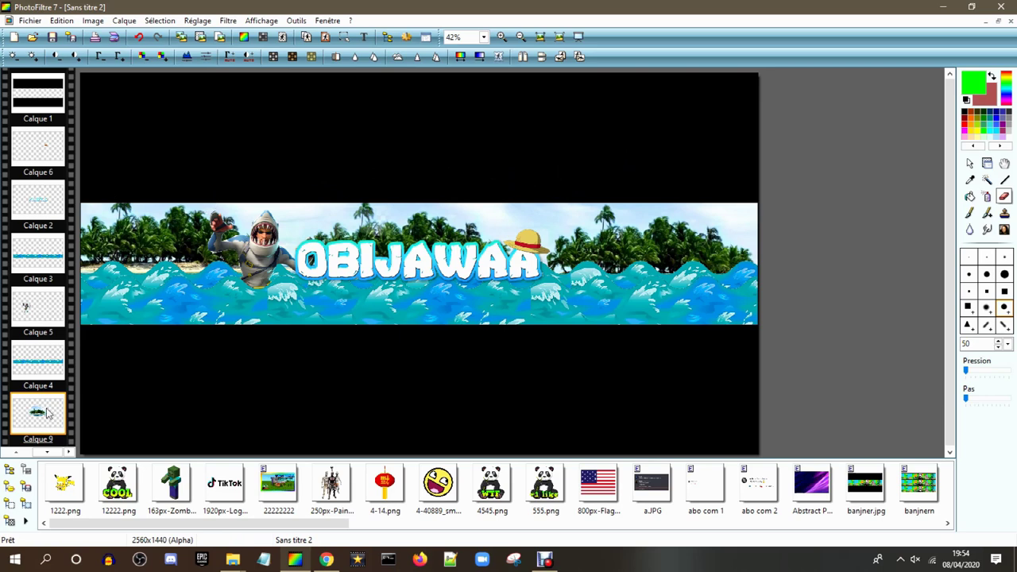
# Step: Merge the three island layers into one by merging each copy with the layer below
pyautogui.scroll(-2, 44, 451)
pyautogui.rightClick(44, 310)
pyautogui.click(135, 260)
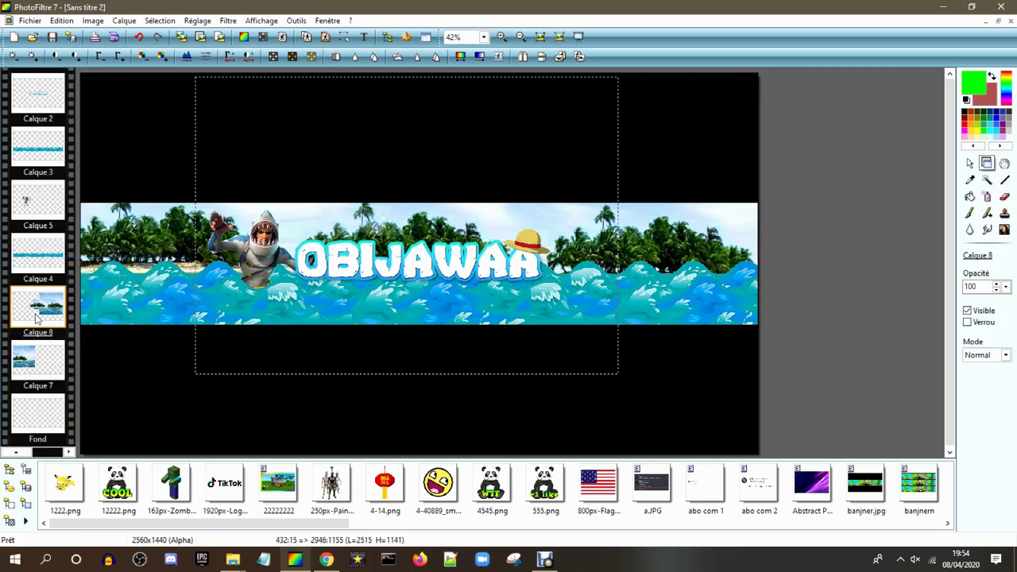
pyautogui.rightClick(77, 340)
pyautogui.click(108, 260)
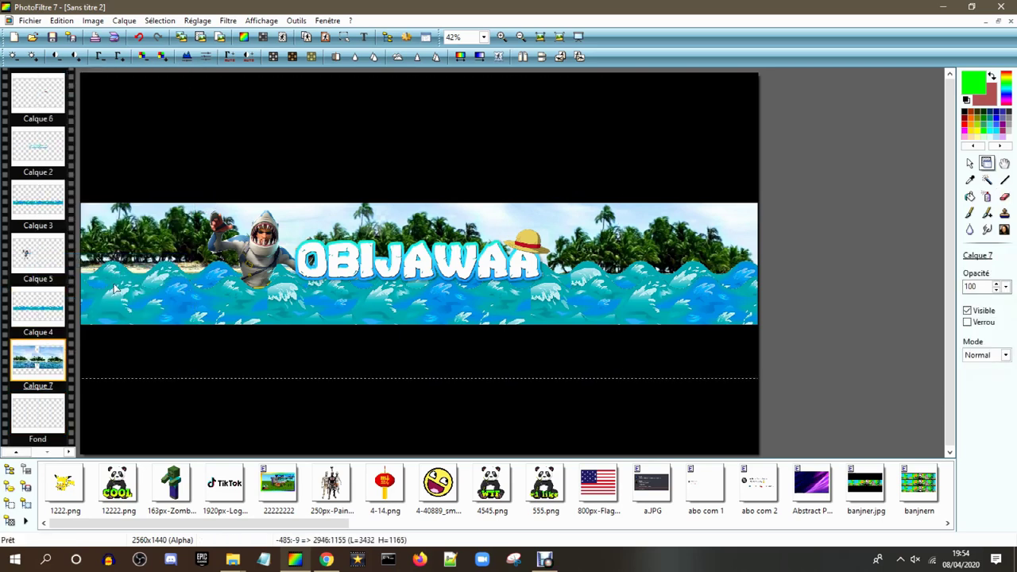
# Step: Apply the Raviver les couleurs and Plus net filters to the merged island layer
pyautogui.click(228, 20)
pyautogui.moveTo(243, 34)
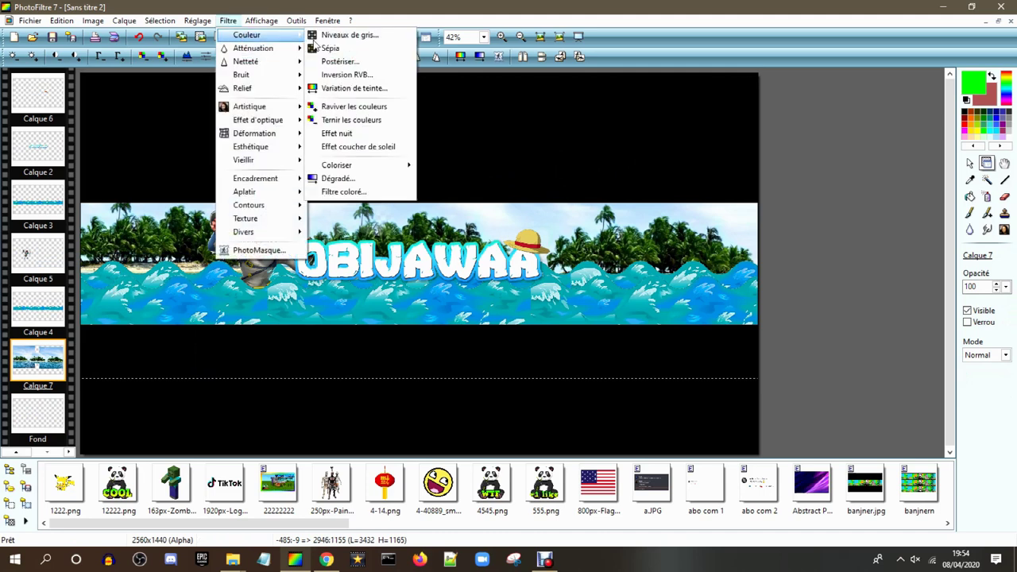
pyautogui.click(376, 107)
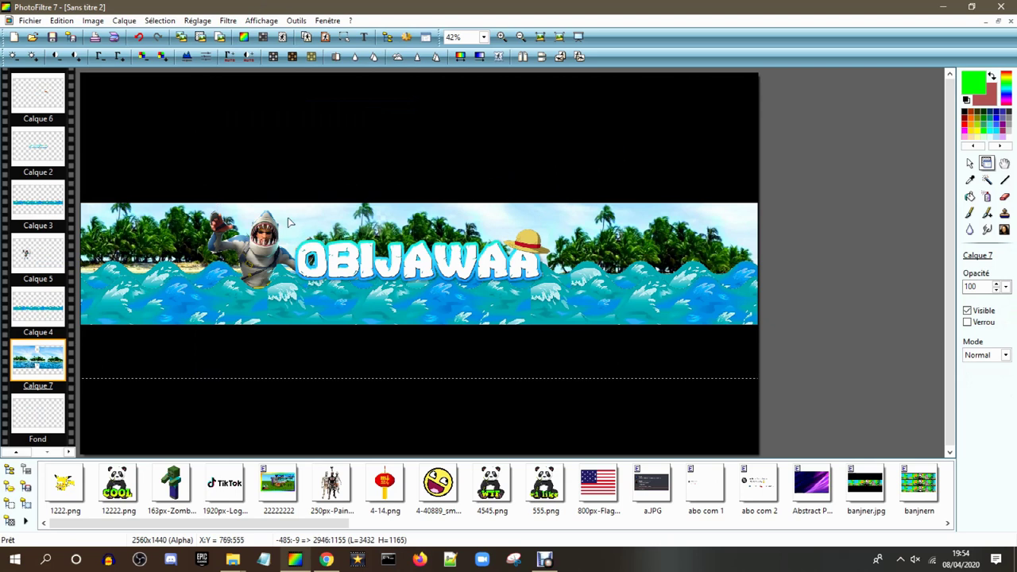
pyautogui.click(228, 20)
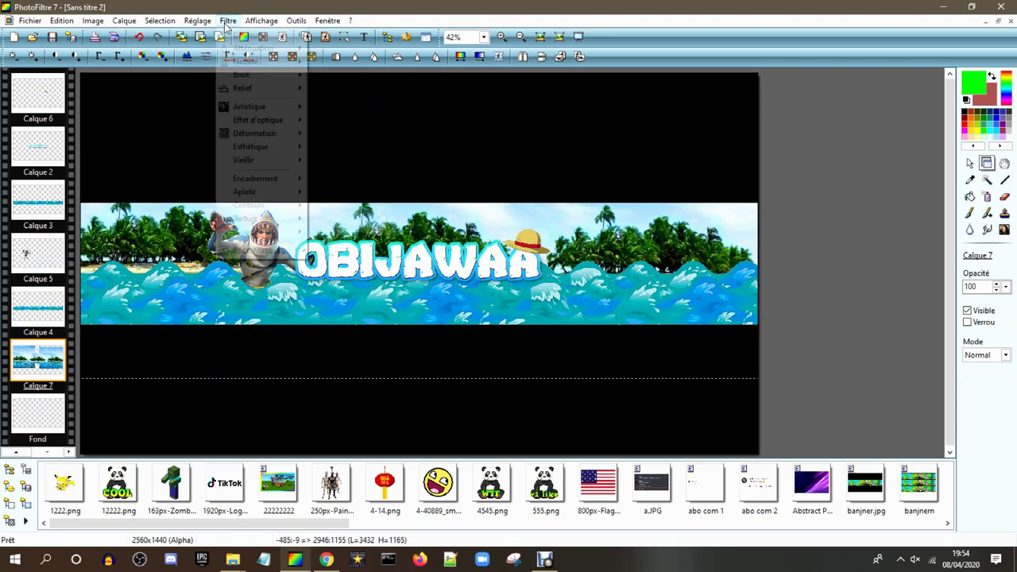
pyautogui.moveTo(288, 69)
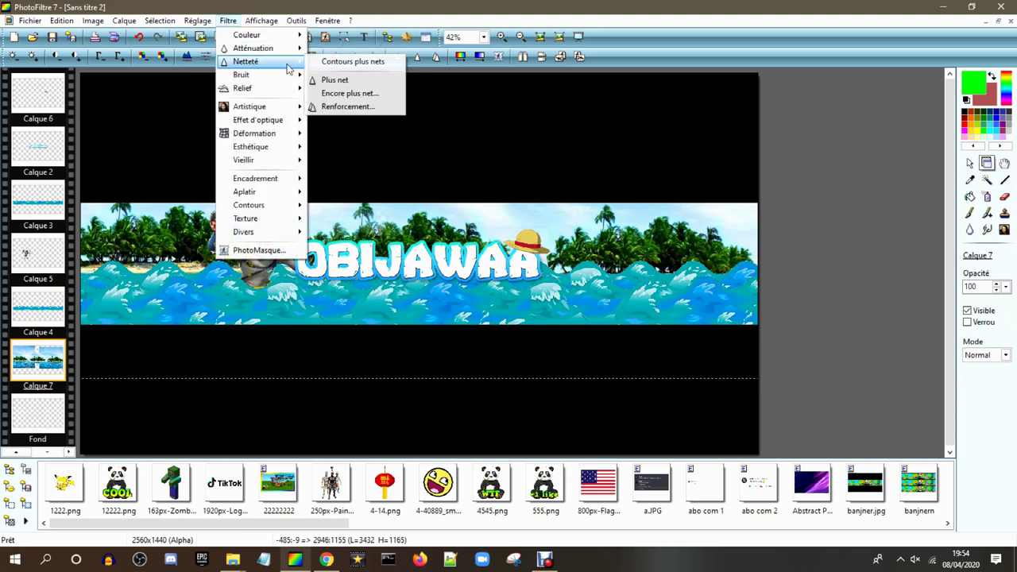
pyautogui.click(340, 80)
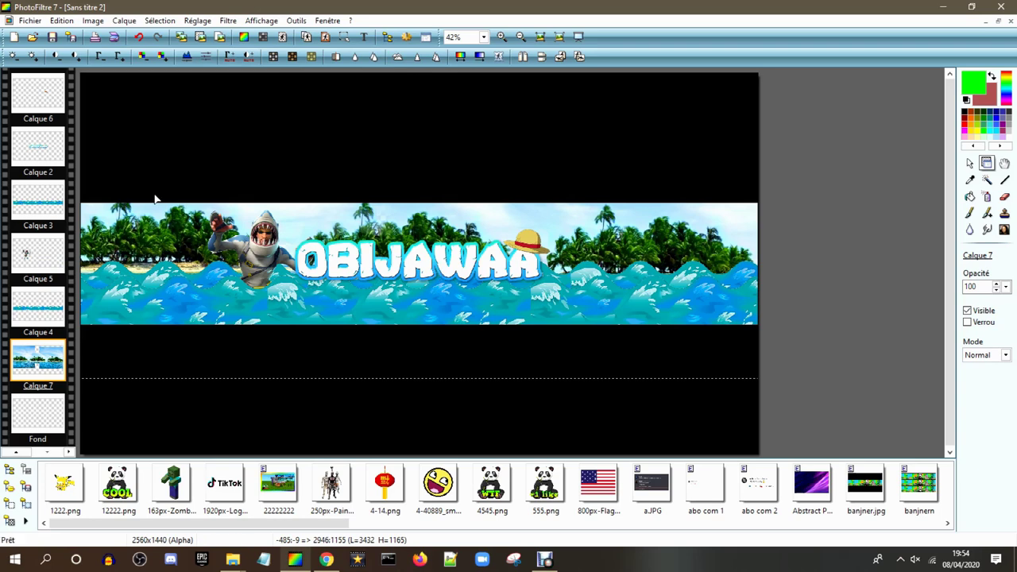
# Step: Merge the wave and shark character layers down into the island layer, and the straw hat layer into the logo layer
pyautogui.click(47, 190)
pyautogui.rightClick(46, 191)
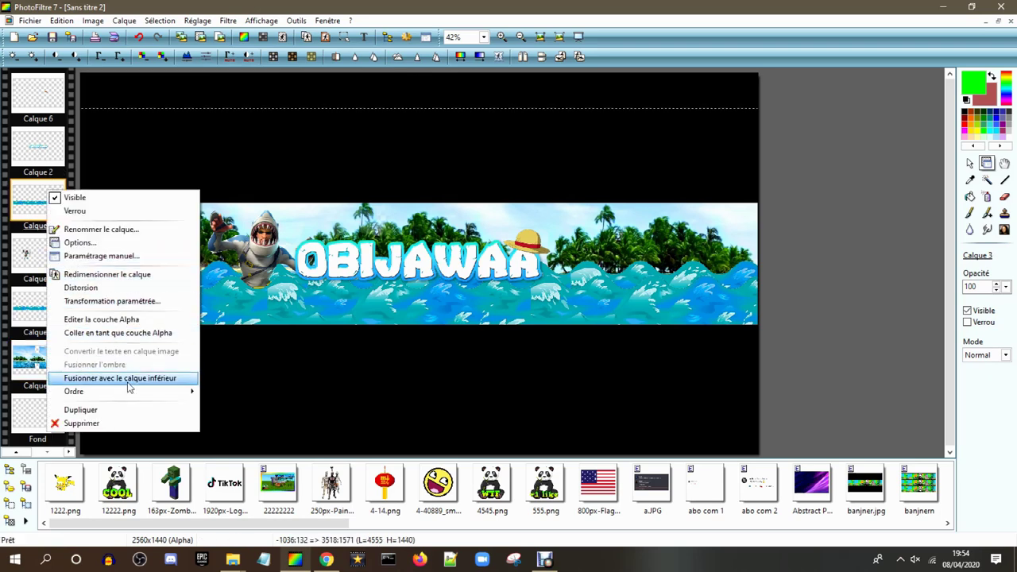
pyautogui.click(127, 380)
pyautogui.rightClick(40, 258)
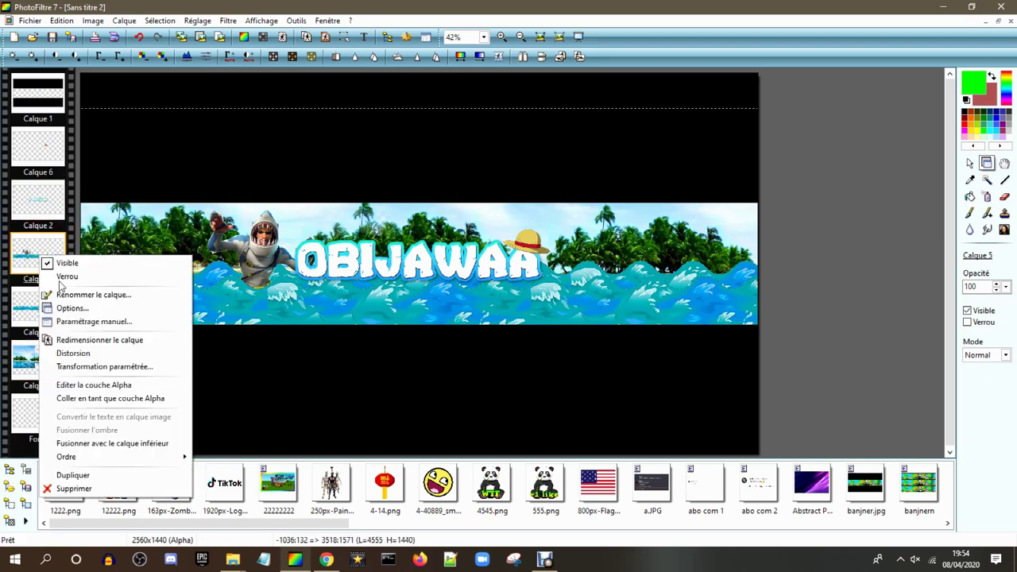
pyautogui.click(114, 442)
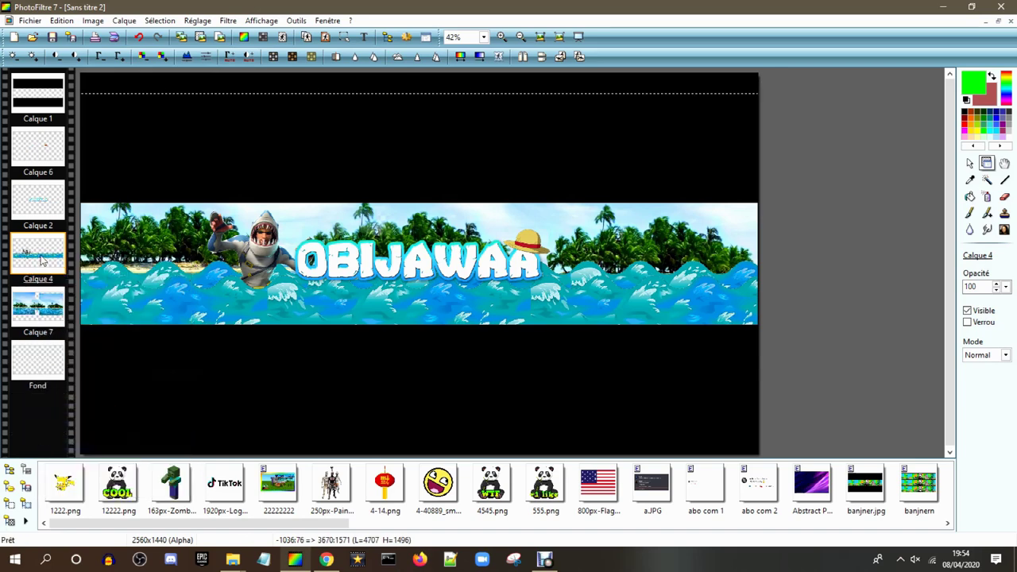
pyautogui.rightClick(38, 255)
pyautogui.click(113, 442)
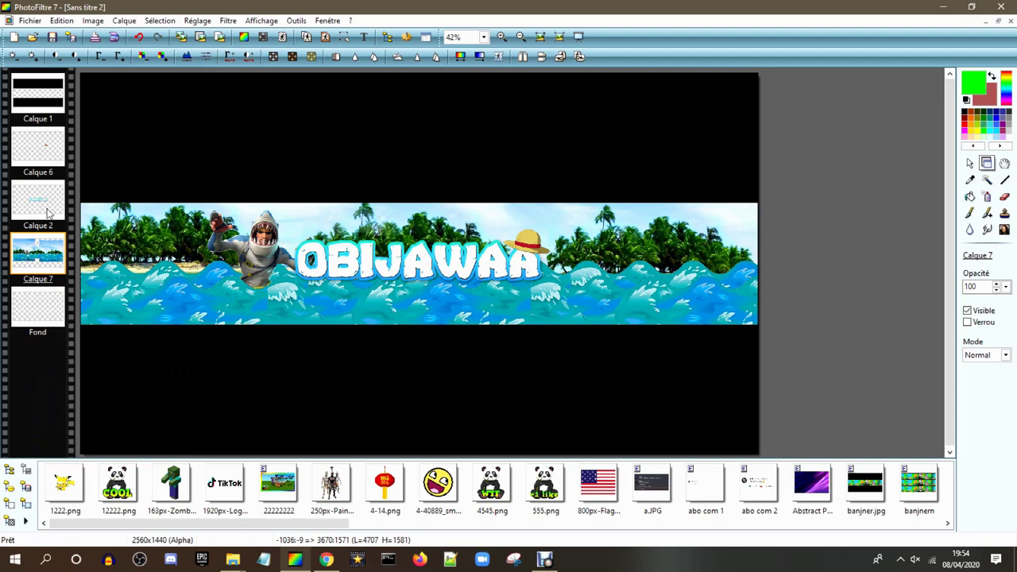
pyautogui.rightClick(55, 144)
pyautogui.click(114, 331)
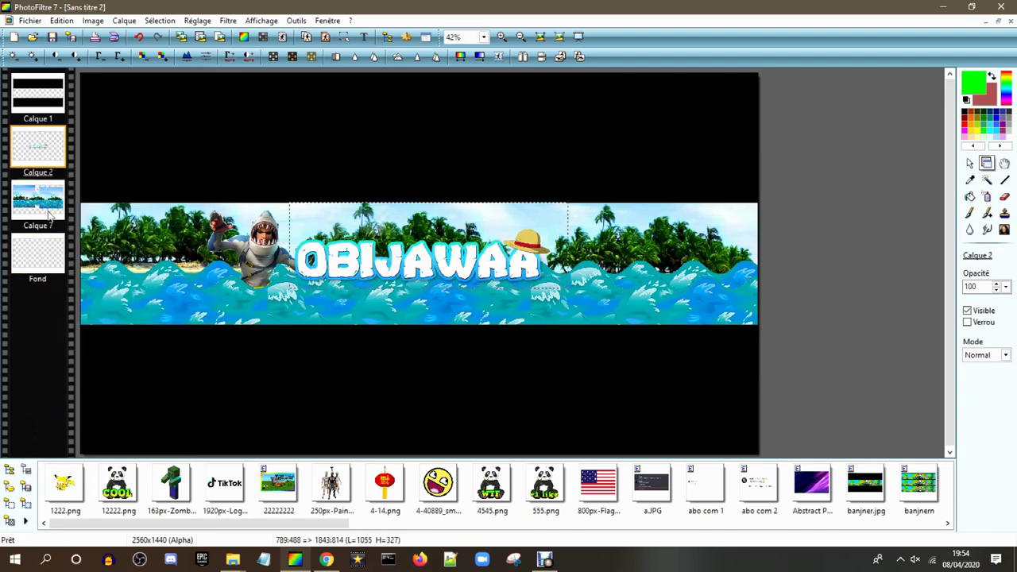
# Step: Apply the Raviver les couleurs filter to the merged layer with the waves, character and islands
pyautogui.rightClick(45, 206)
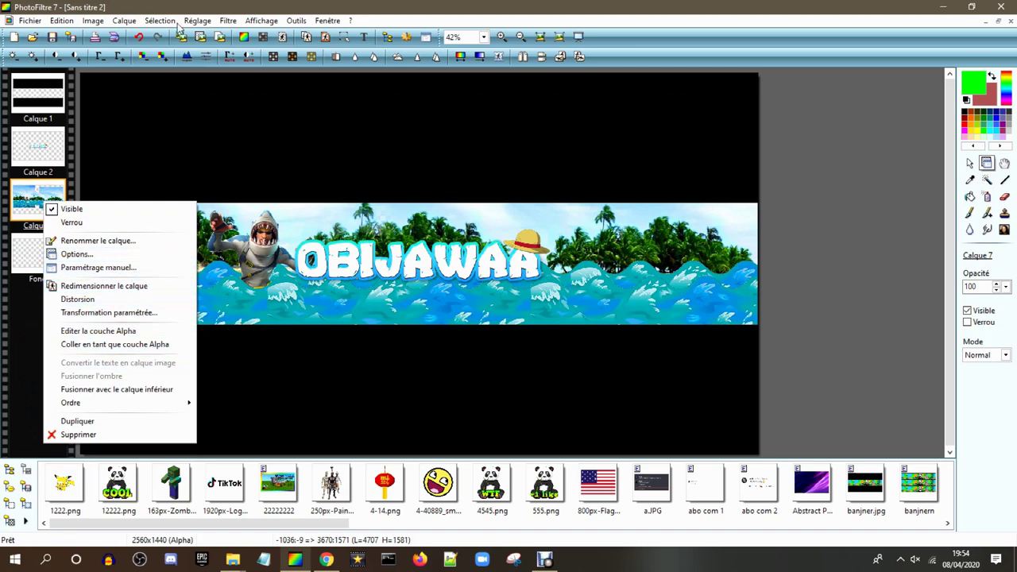
pyautogui.click(228, 22)
pyautogui.click(40, 208)
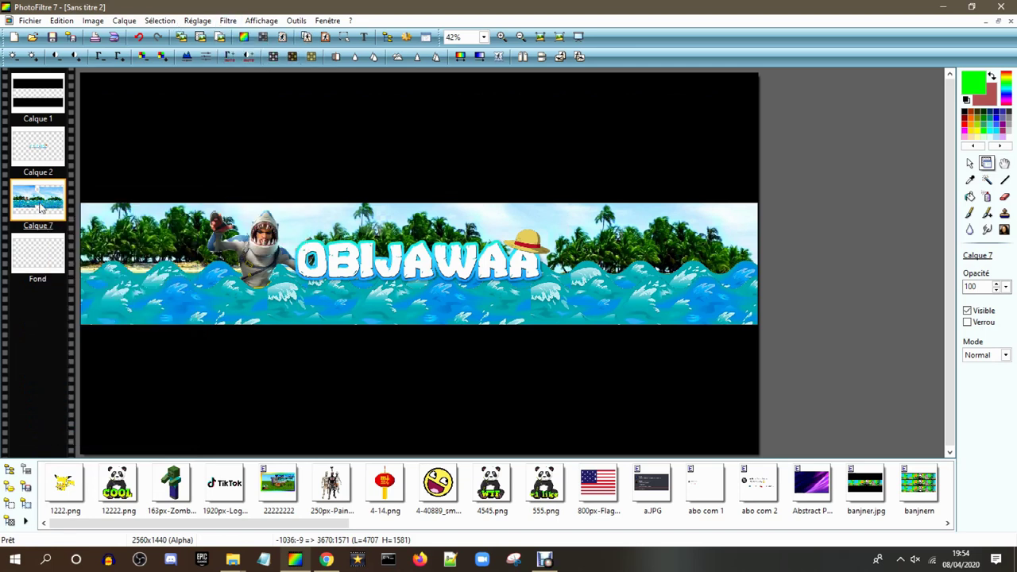
pyautogui.click(228, 20)
pyautogui.moveTo(250, 37)
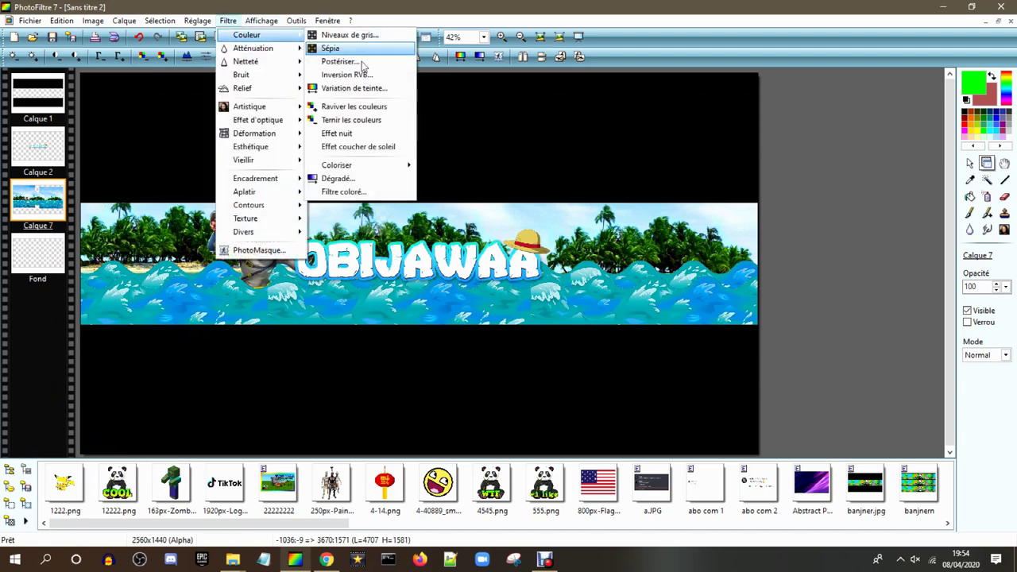
pyautogui.click(383, 120)
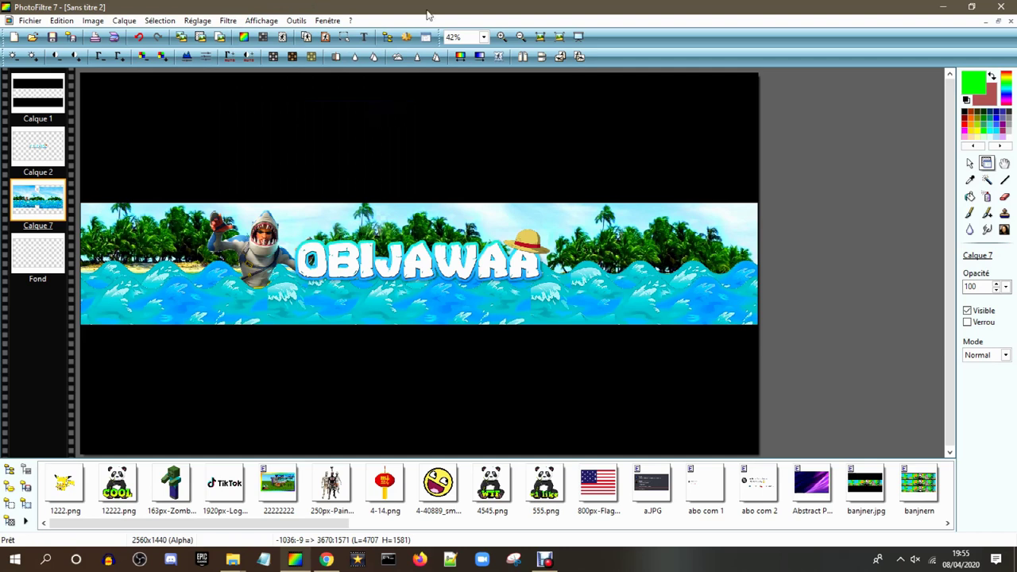
# Step: Apply the Raviver les couleurs filter to the merged logo and straw hat layer
pyautogui.click(37, 147)
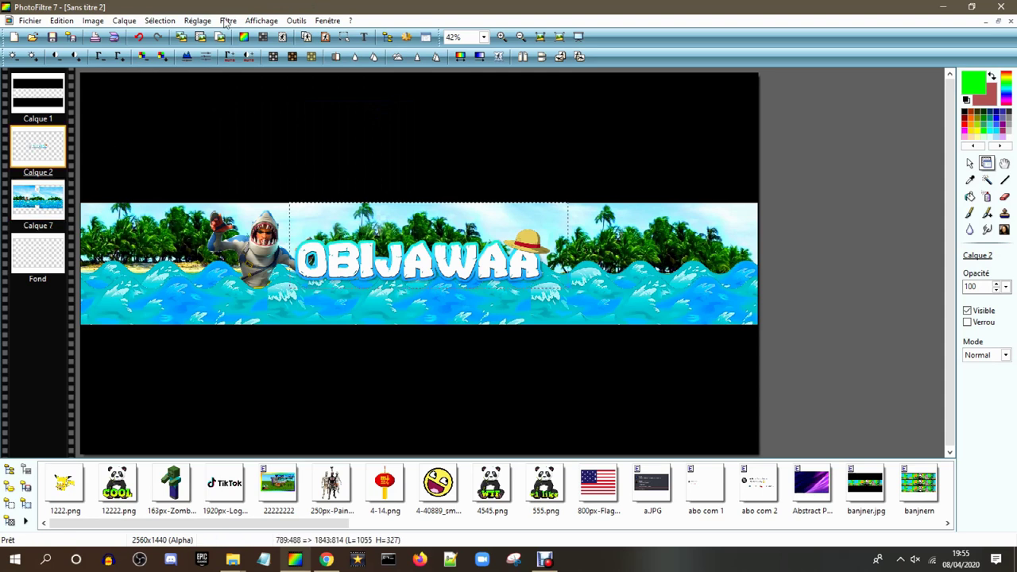
pyautogui.click(228, 21)
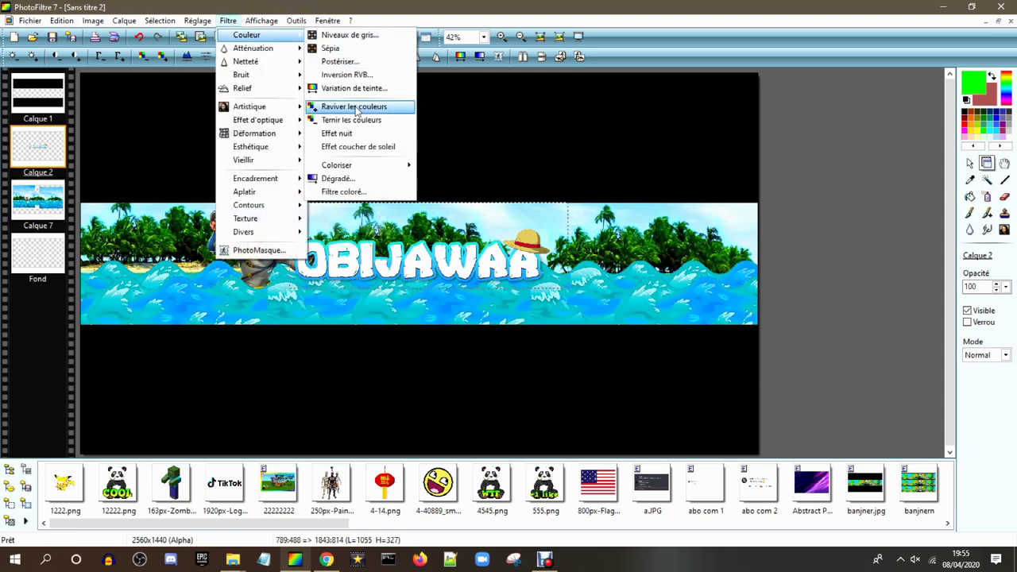
pyautogui.click(355, 107)
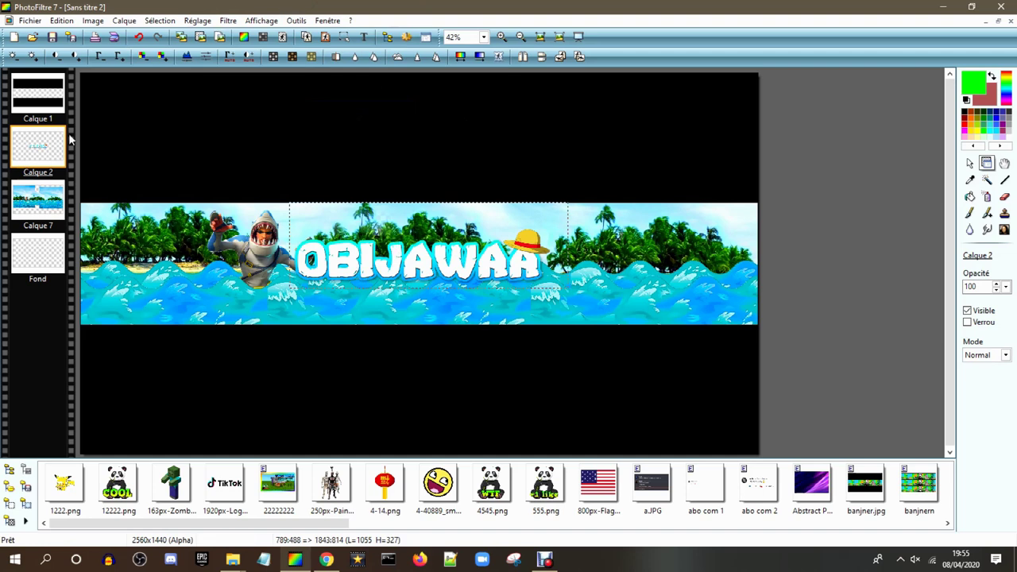
# Step: Posterize the merged waves, character and island layer at level 11
pyautogui.click(29, 208)
pyautogui.click(228, 21)
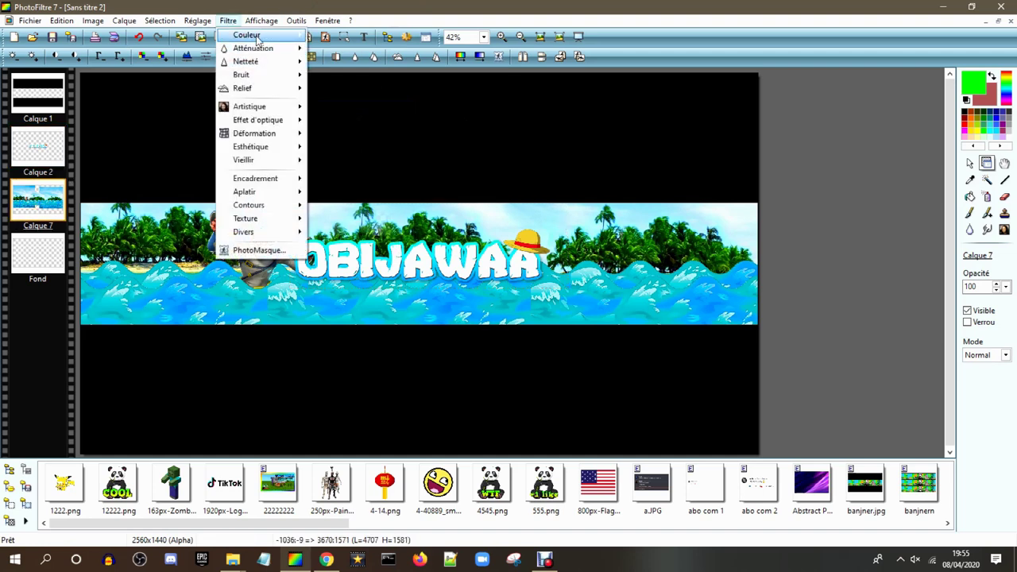
pyautogui.moveTo(256, 40)
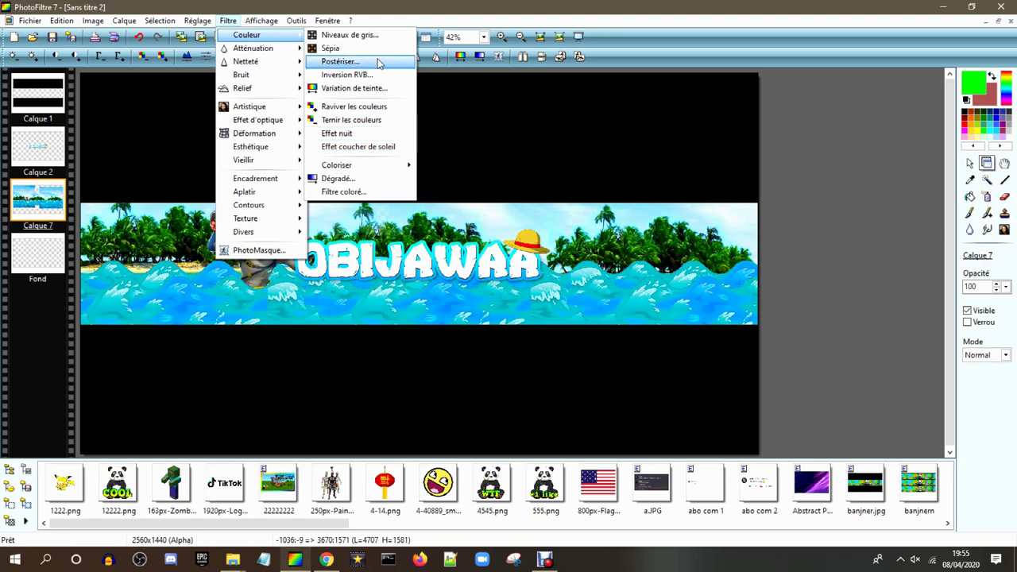
pyautogui.click(378, 62)
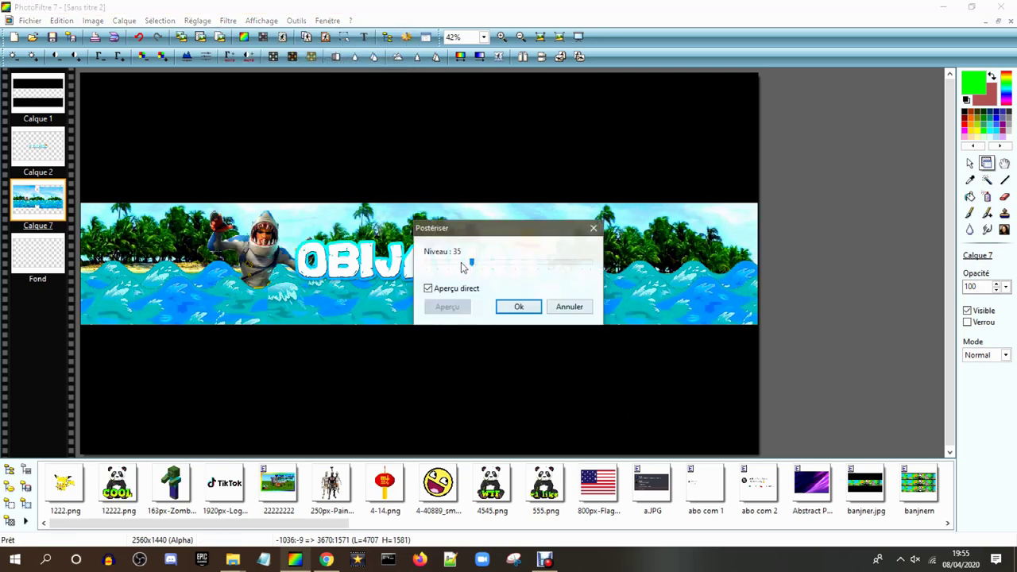
pyautogui.moveTo(457, 264); pyautogui.dragTo(426, 262)
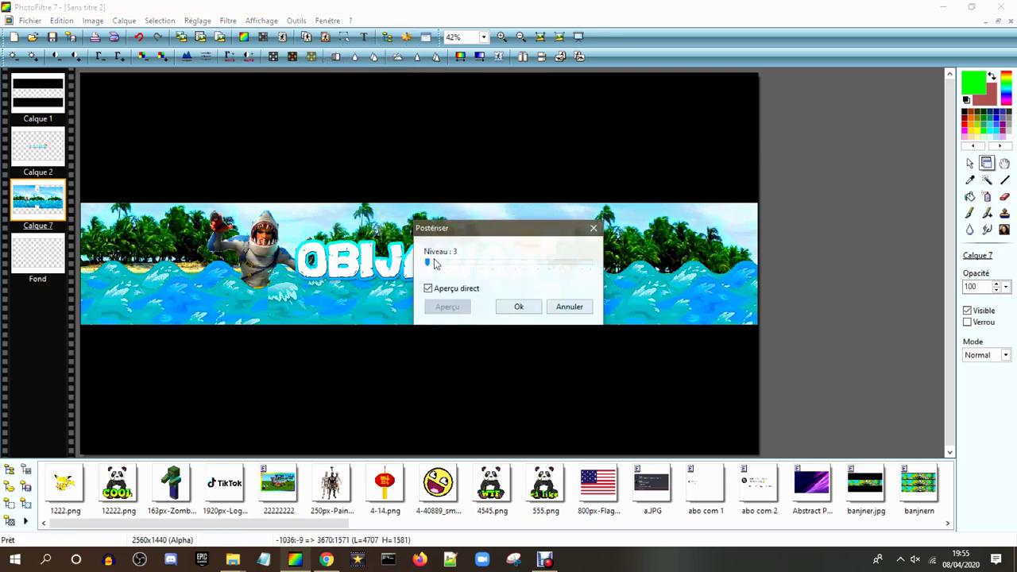
pyautogui.moveTo(443, 266)
pyautogui.mouseDown()
pyautogui.moveTo(529, 262)
pyautogui.moveTo(460, 266)
pyautogui.mouseUp()
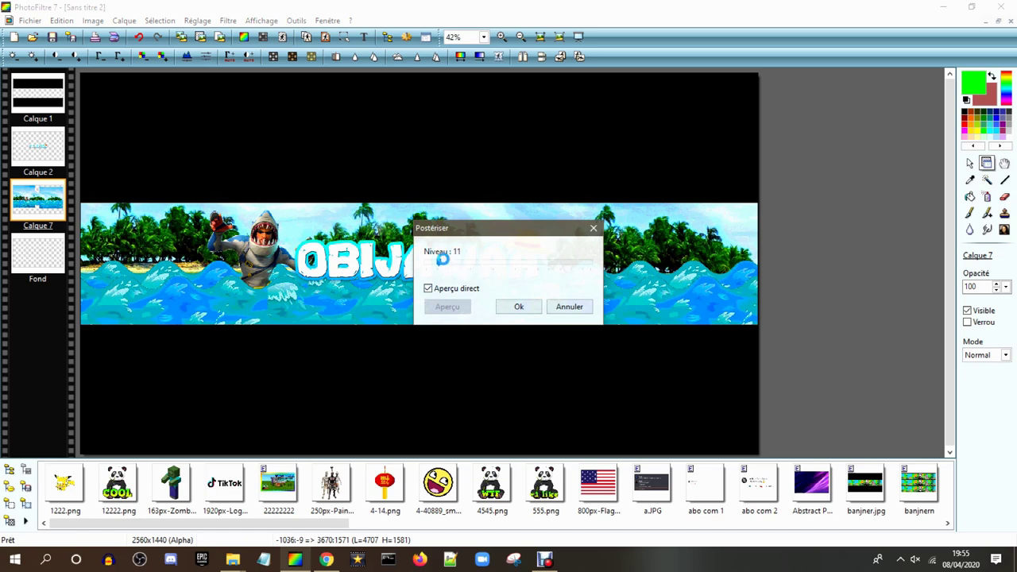
pyautogui.click(518, 308)
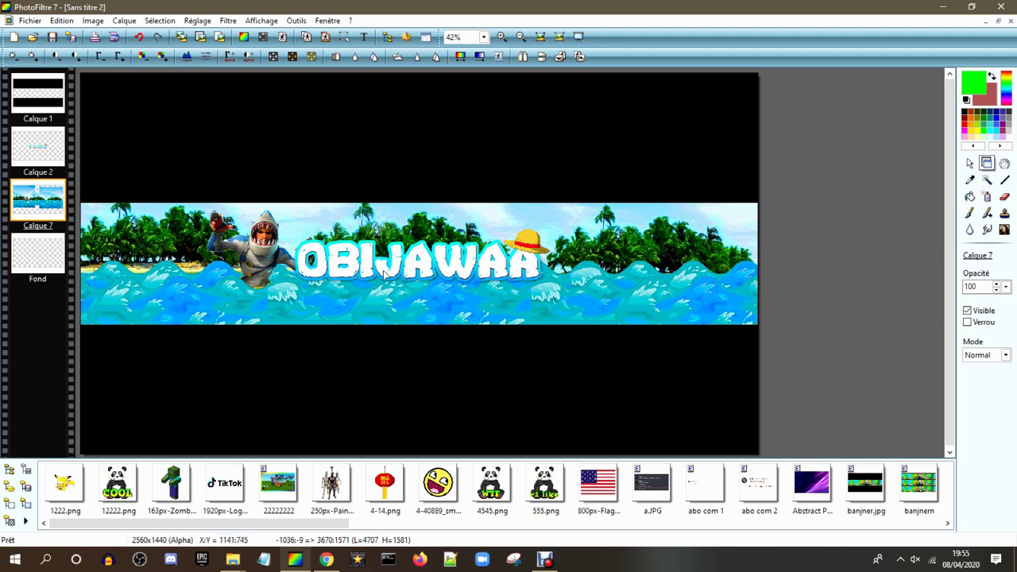
# Step: Enlarge the logo and hat layer to about 1293 x 401 pixels and place it beside the shark character, slightly over the waves
pyautogui.moveTo(385, 272); pyautogui.dragTo(381, 282)
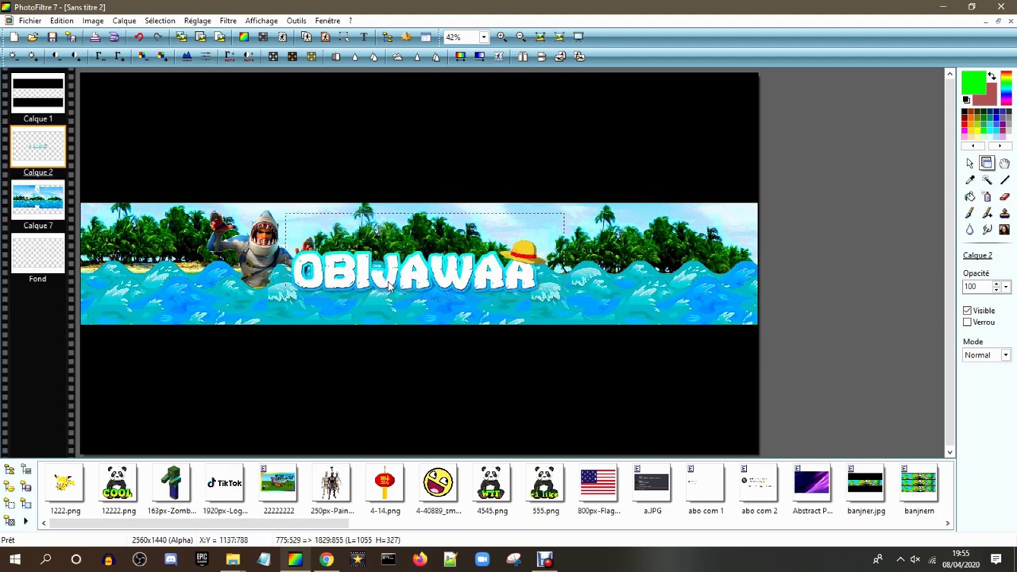
pyautogui.rightClick(382, 282)
pyautogui.click(425, 367)
pyautogui.moveTo(564, 300); pyautogui.dragTo(622, 332)
pyautogui.moveTo(546, 271); pyautogui.dragTo(525, 258)
pyautogui.rightClick(525, 258)
pyautogui.click(544, 269)
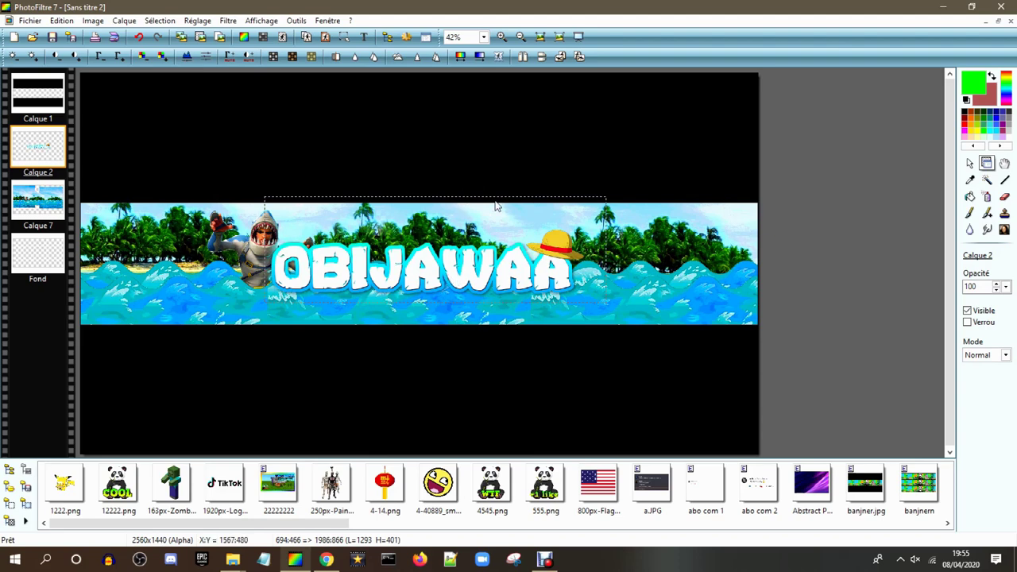
# Step: Save the banner on the desktop as a JPEG file named "banniere 22222 tuto"
pyautogui.scroll(-1, 495, 204)
pyautogui.click(24, 21)
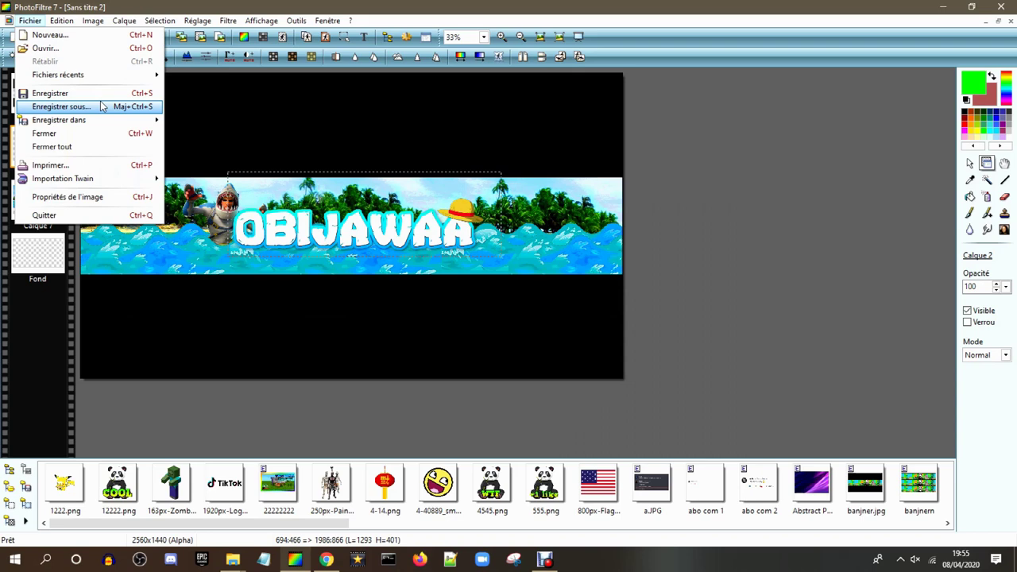
pyautogui.click(102, 107)
pyautogui.click(498, 358)
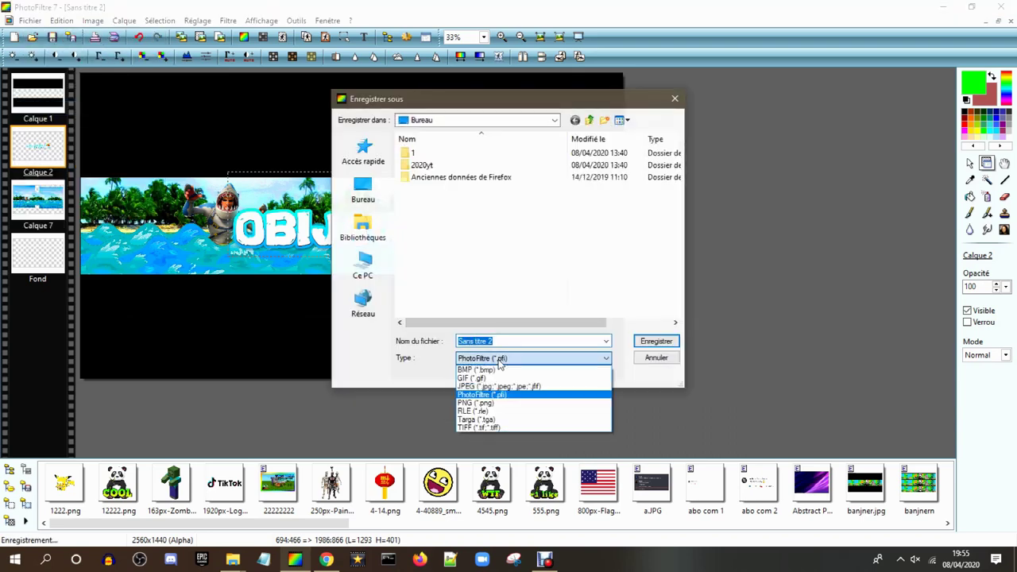
pyautogui.click(499, 386)
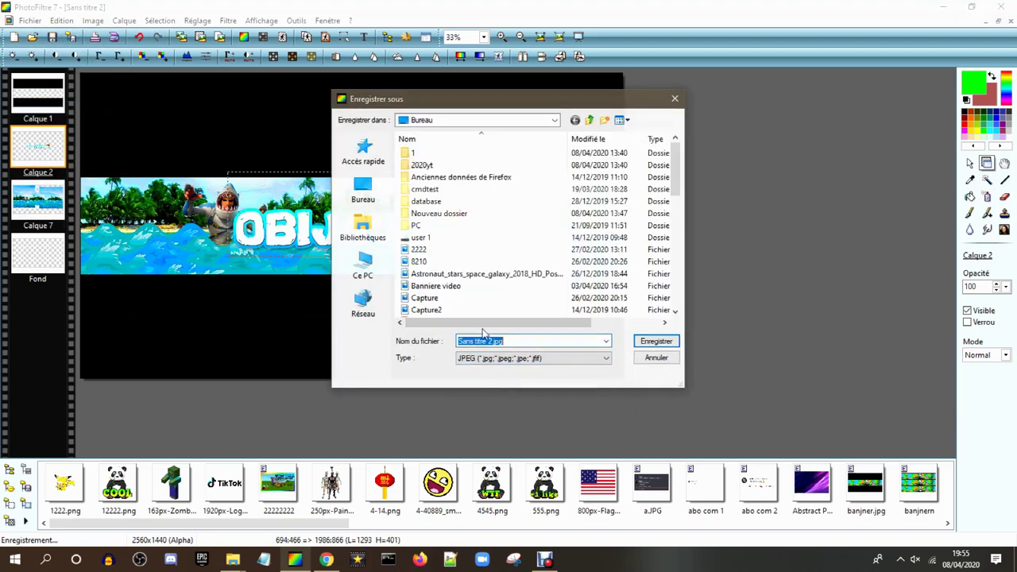
pyautogui.write('bannie')
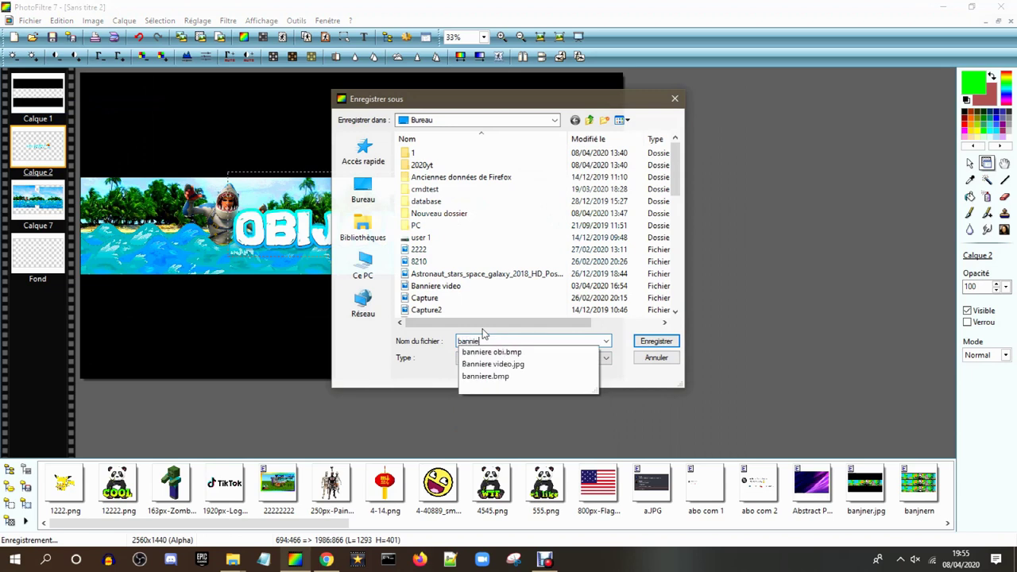
pyautogui.write('re 22222 tuto')
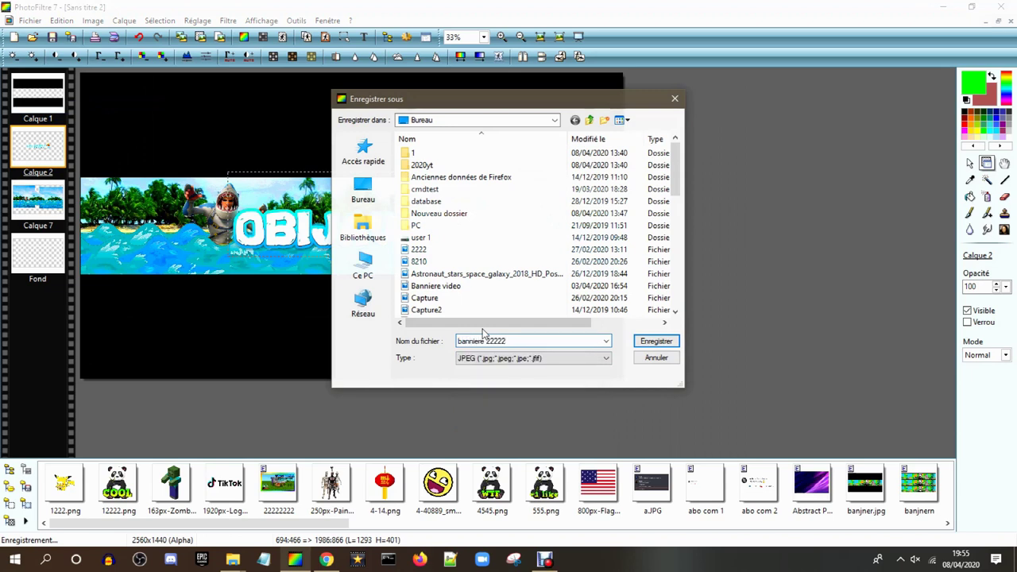
pyautogui.click(635, 341)
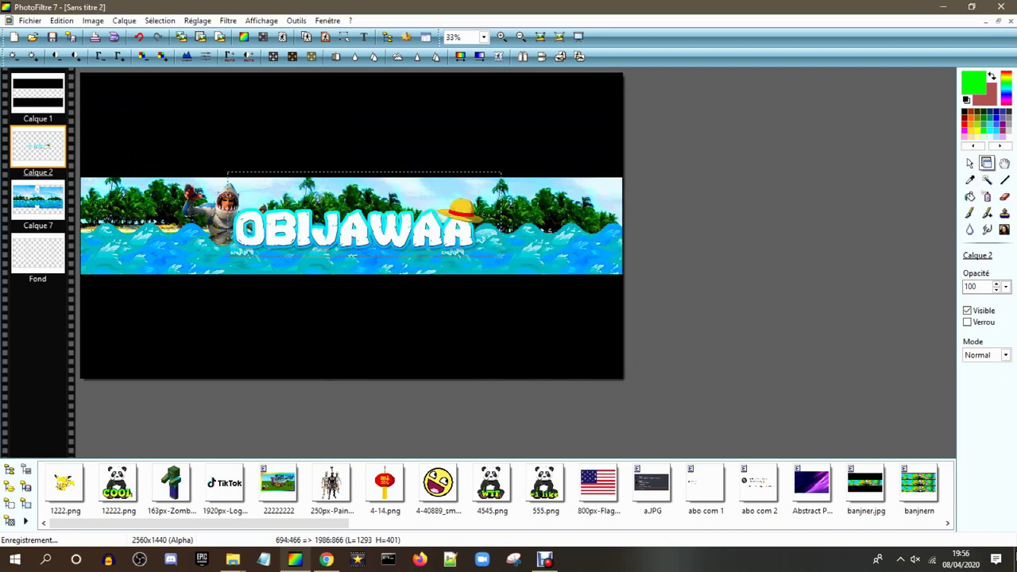